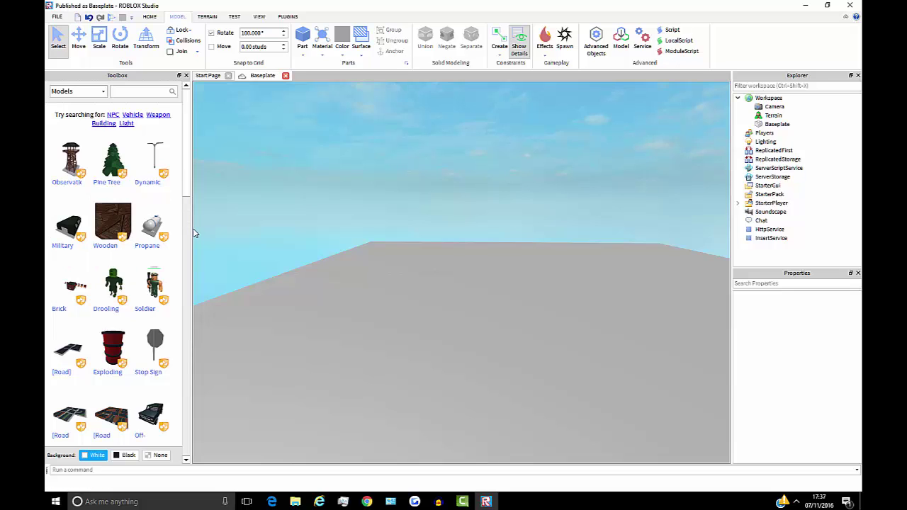
# Narrow the Toolbox slightly to give the 3D view more room
pyautogui.moveTo(192, 233); pyautogui.dragTo(122, 236)
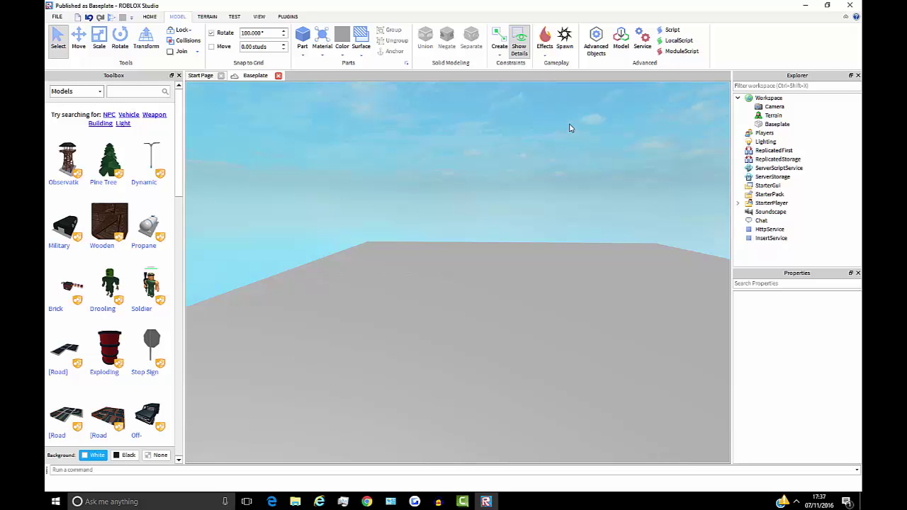
pyautogui.moveTo(579, 170)
pyautogui.mouseDown(button='right')
pyautogui.moveTo(561, 168)
pyautogui.moveTo(577, 170)
pyautogui.mouseUp(button='right')
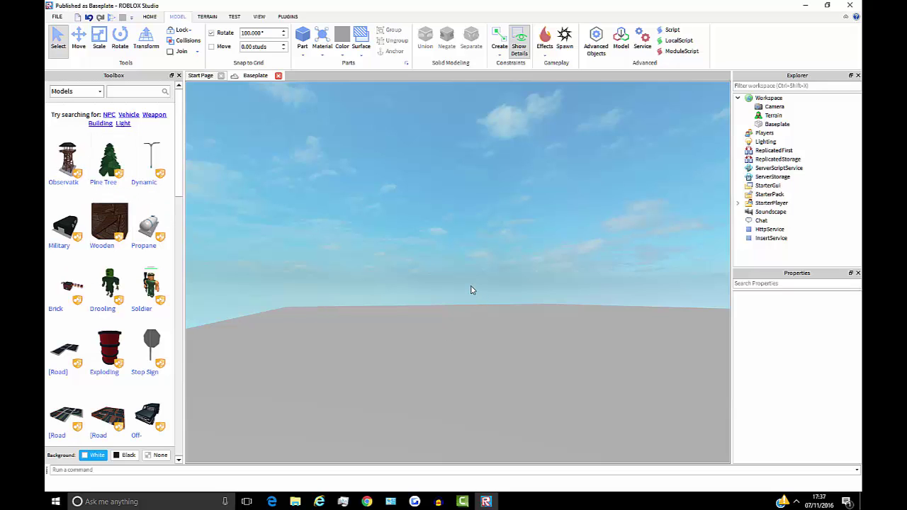
pyautogui.press('d')
pyautogui.moveTo(496, 249)
pyautogui.mouseDown(button='right')
pyautogui.moveTo(504, 251)
pyautogui.moveTo(502, 242)
pyautogui.mouseUp(button='right')
pyautogui.press('w')
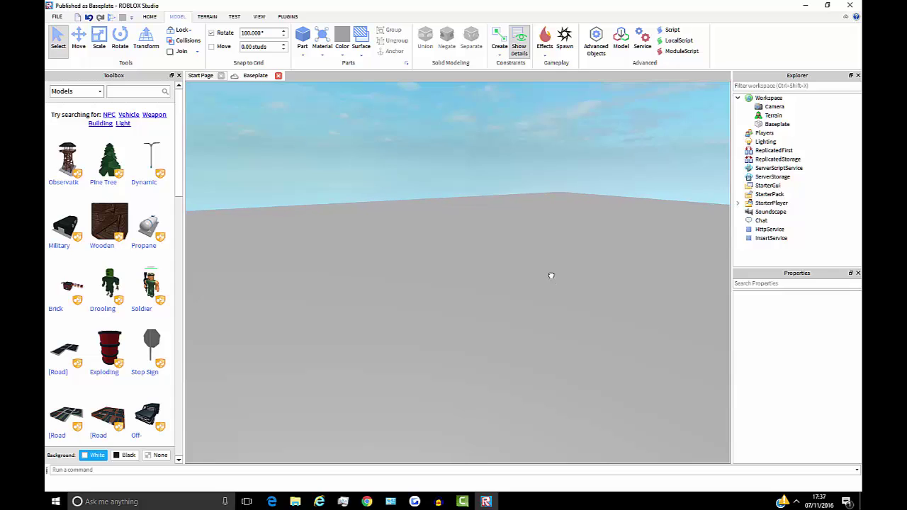
# Inspect the Baseplate's BrickColor property and clear the selection
pyautogui.click(754, 124)
pyautogui.click(833, 306)
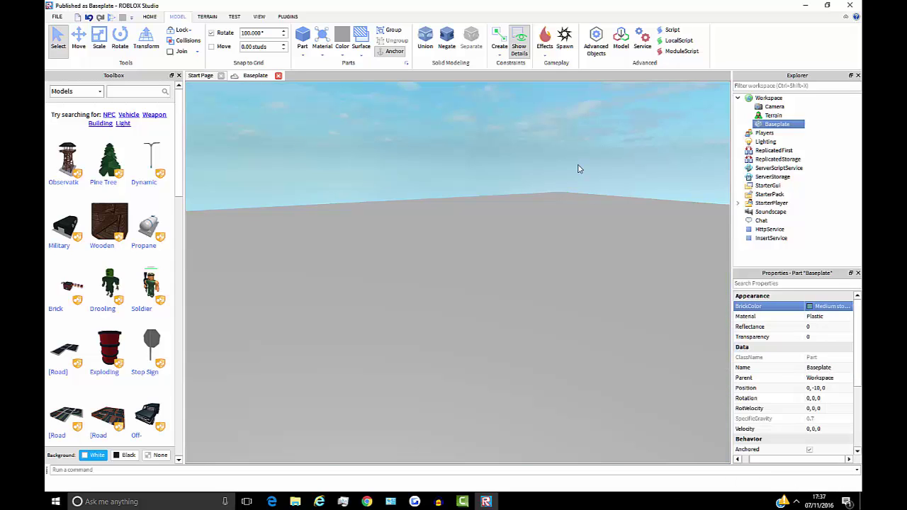
pyautogui.click(601, 165)
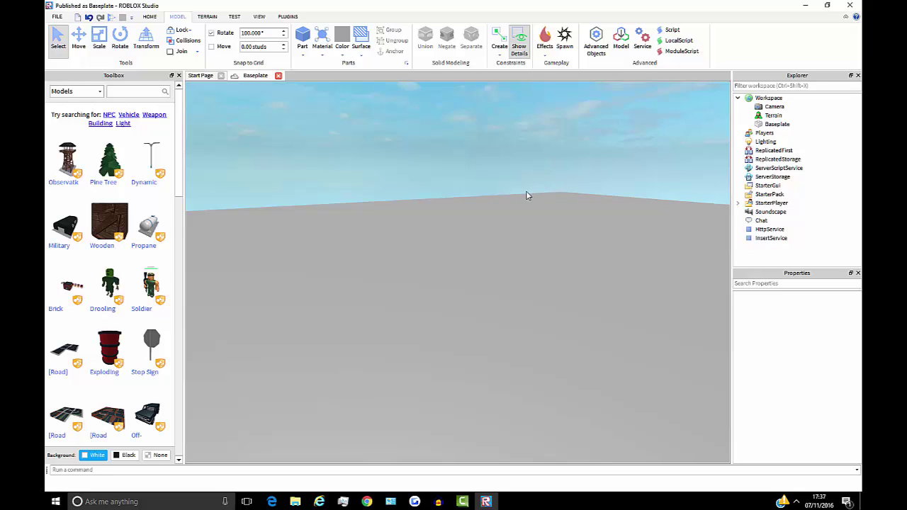
# Examine the empty baseplate's surface, edges and corners from several viewpoints
pyautogui.press('w')
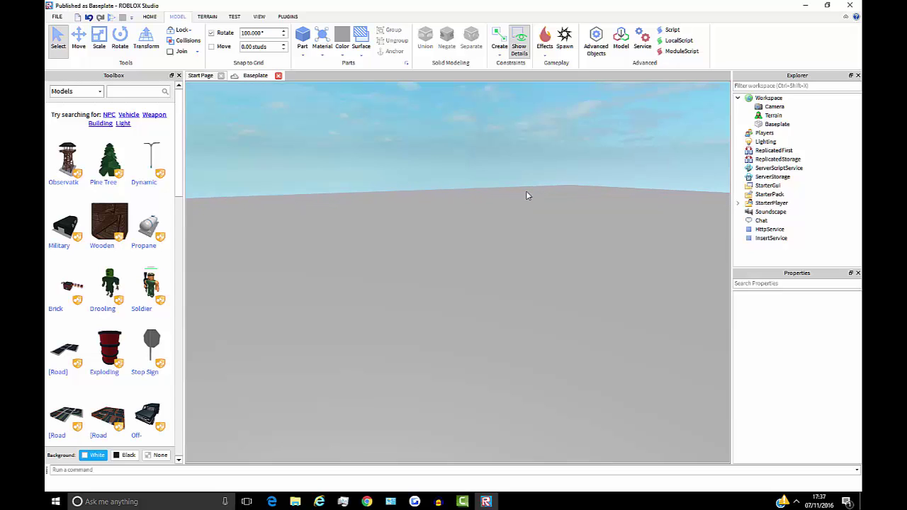
pyautogui.press('s')
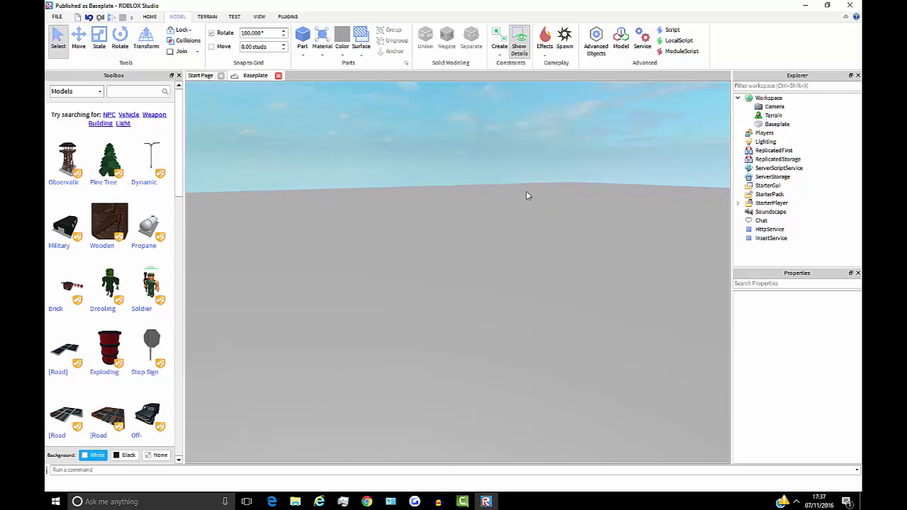
pyautogui.press('w')
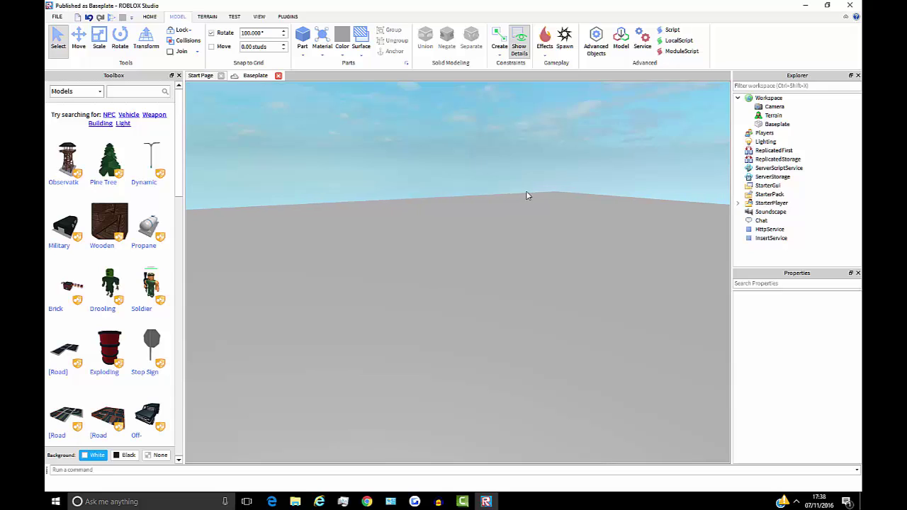
pyautogui.press('d')
pyautogui.press('w')
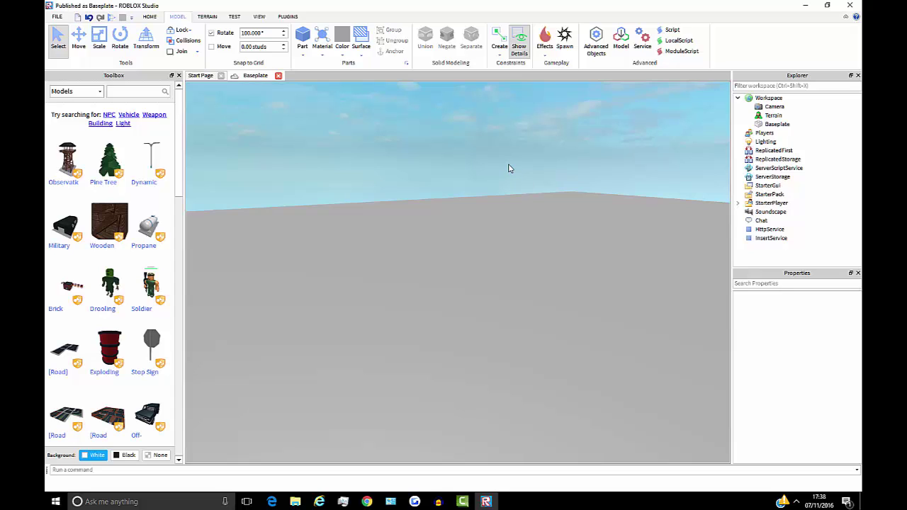
pyautogui.press('s')
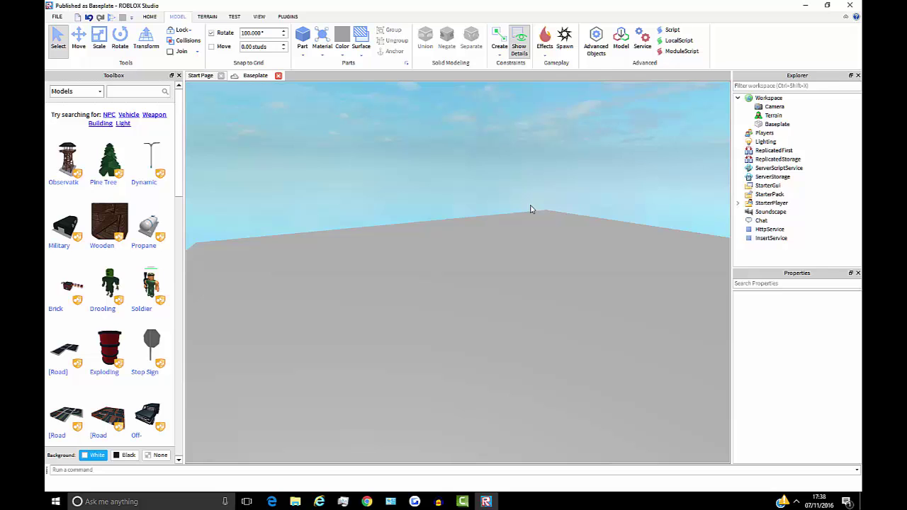
pyautogui.rightClick(531, 206)
pyautogui.click(519, 186)
pyautogui.moveTo(519, 187); pyautogui.dragTo(515, 198, button='right')
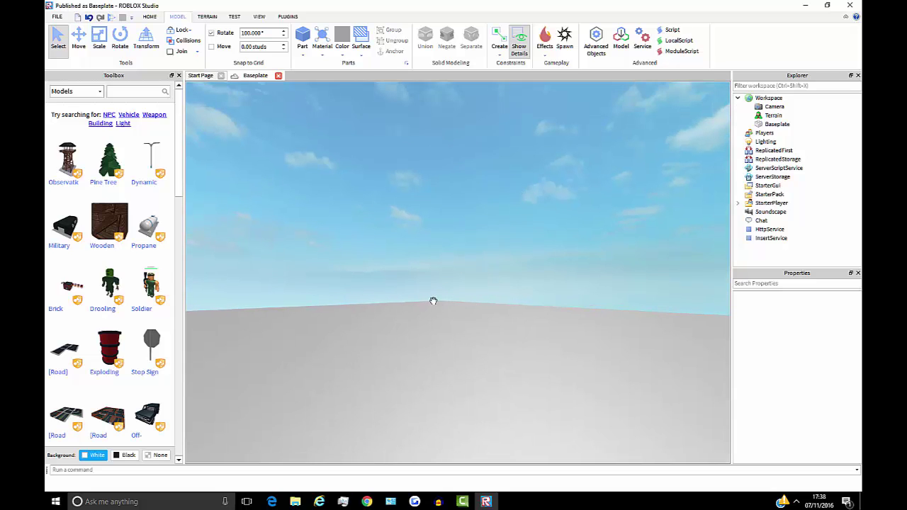
pyautogui.moveTo(468, 288); pyautogui.dragTo(506, 255, button='right')
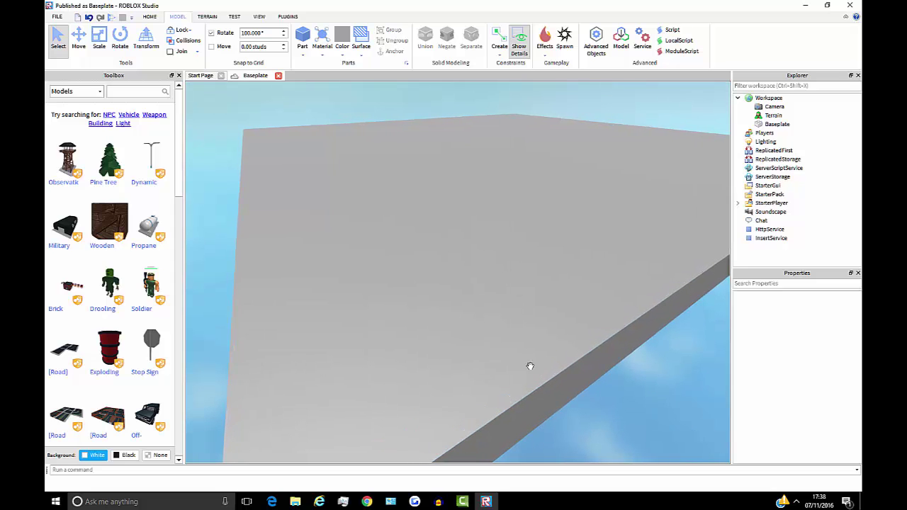
pyautogui.moveTo(530, 366); pyautogui.dragTo(518, 315, button='right')
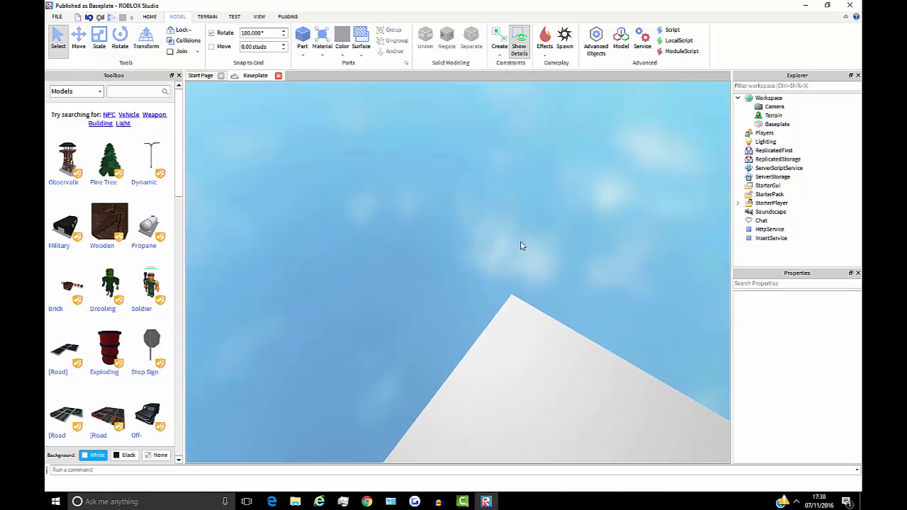
pyautogui.moveTo(520, 246)
pyautogui.mouseDown(button='right')
pyautogui.moveTo(541, 248)
pyautogui.moveTo(508, 238)
pyautogui.moveTo(414, 348)
pyautogui.moveTo(331, 330)
pyautogui.moveTo(415, 330)
pyautogui.moveTo(478, 298)
pyautogui.moveTo(472, 245)
pyautogui.moveTo(520, 154)
pyautogui.moveTo(523, 242)
pyautogui.mouseUp(button='right')
# Scale the Baseplate's height down from its upper face to make it a thin slab
pyautogui.click(472, 245)
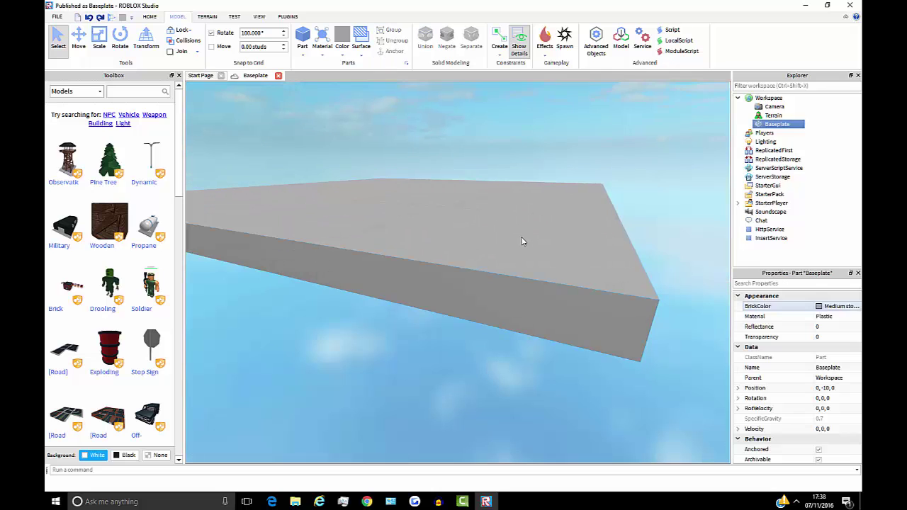
pyautogui.click(99, 39)
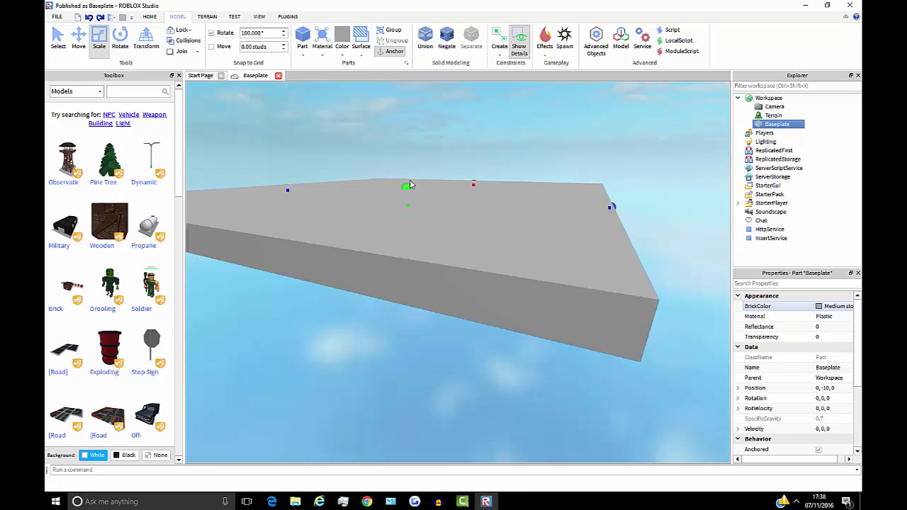
pyautogui.moveTo(407, 191); pyautogui.dragTo(408, 205)
pyautogui.click(491, 148)
# Examine the thinned baseplate's surface and far edges from different viewpoints
pyautogui.scroll(5, 524, 180)
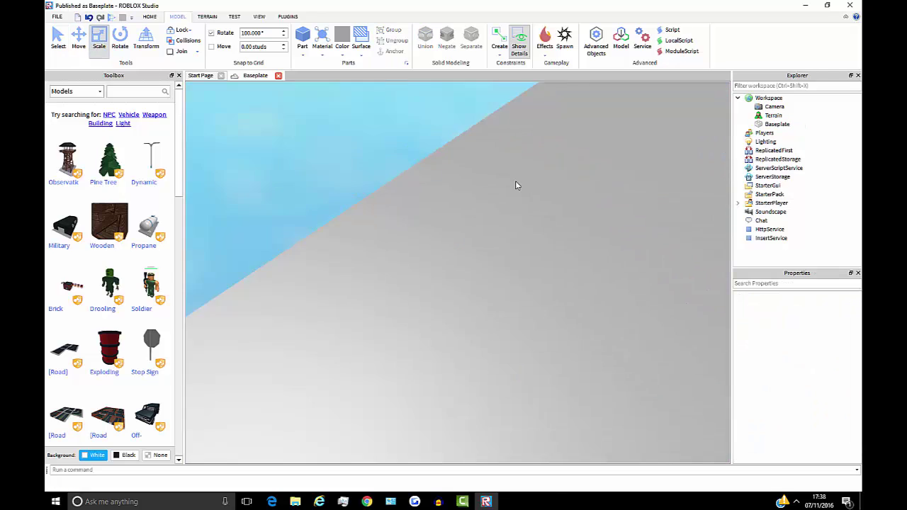
pyautogui.moveTo(516, 185); pyautogui.dragTo(517, 185, button='right')
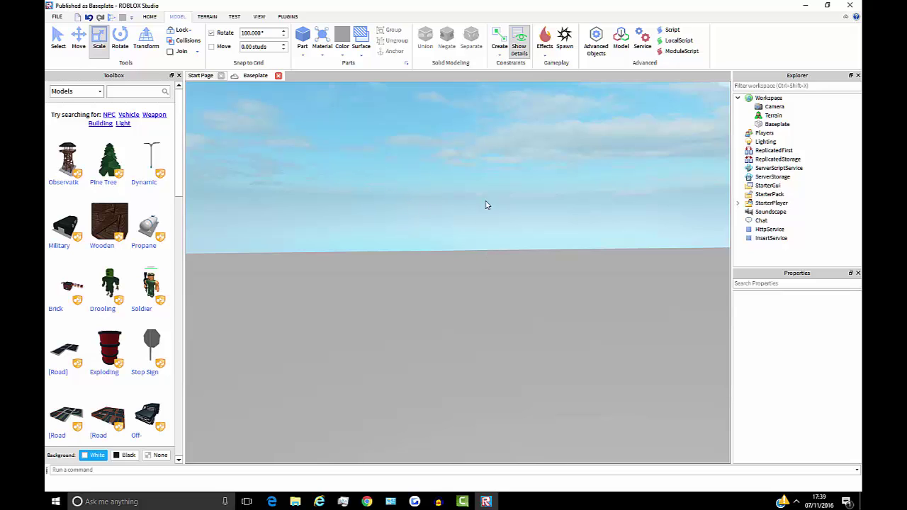
pyautogui.moveTo(502, 204); pyautogui.dragTo(453, 221, button='right')
pyautogui.press('w')
pyautogui.press('s')
pyautogui.press('d')
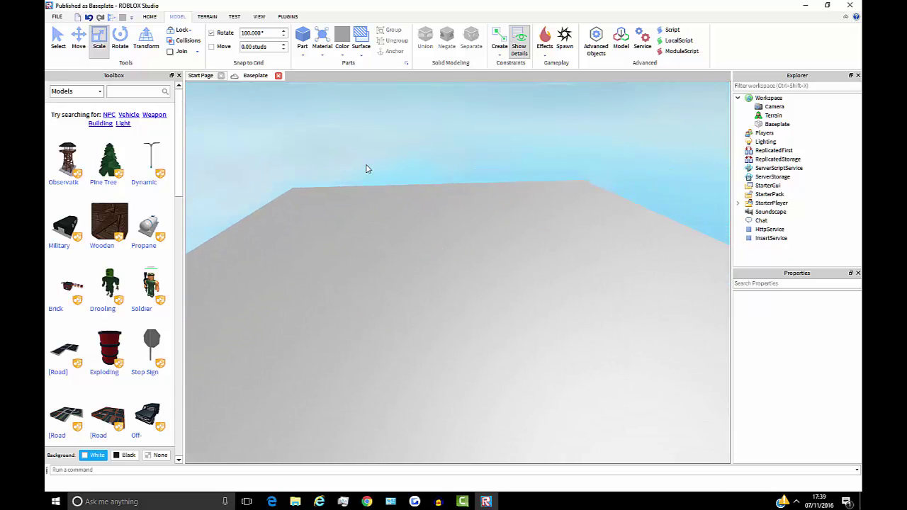
pyautogui.press('w')
pyautogui.moveTo(372, 178); pyautogui.dragTo(344, 217, button='right')
pyautogui.press('s')
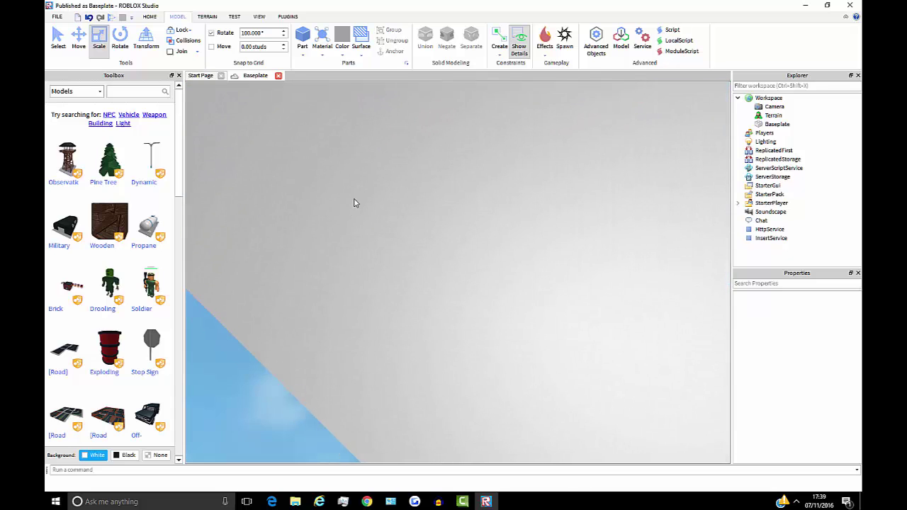
pyautogui.moveTo(419, 213); pyautogui.dragTo(411, 167, button='right')
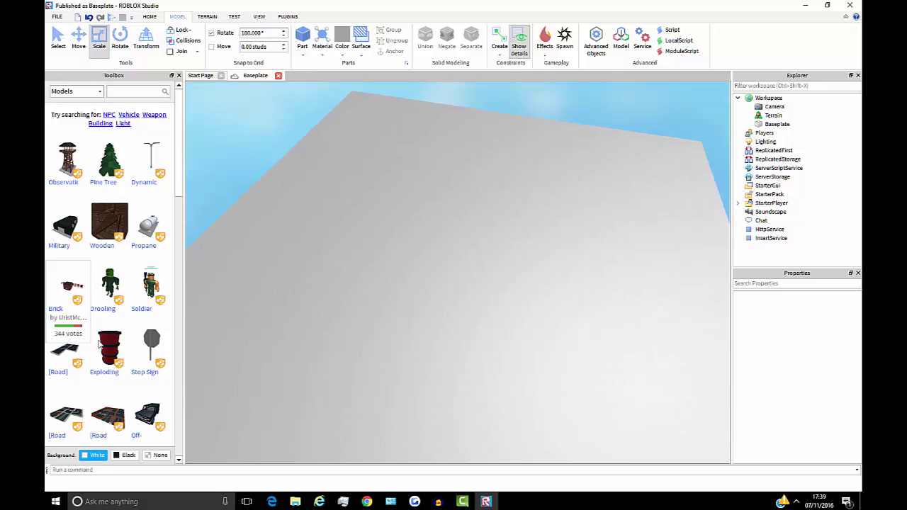
# Search the models for House and insert the small house into the scene
pyautogui.click(133, 96)
pyautogui.write('Hous')
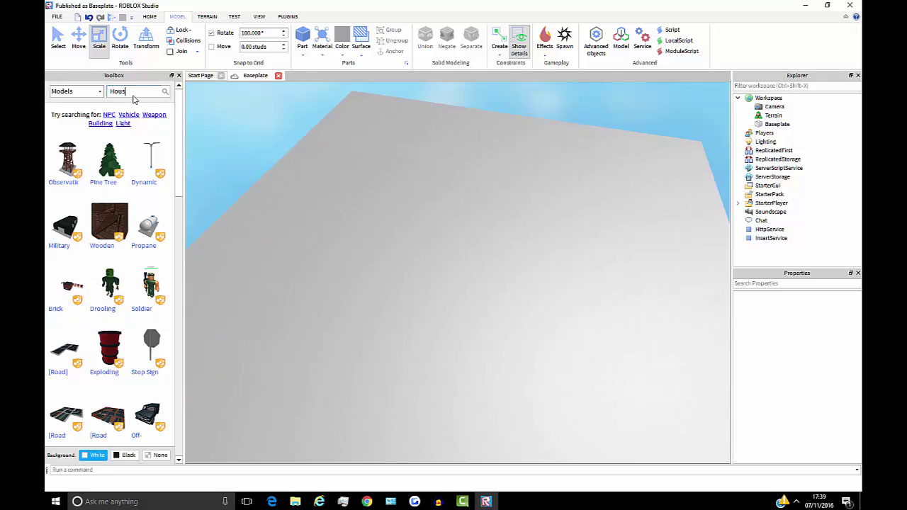
pyautogui.write('e')
pyautogui.press('Return')
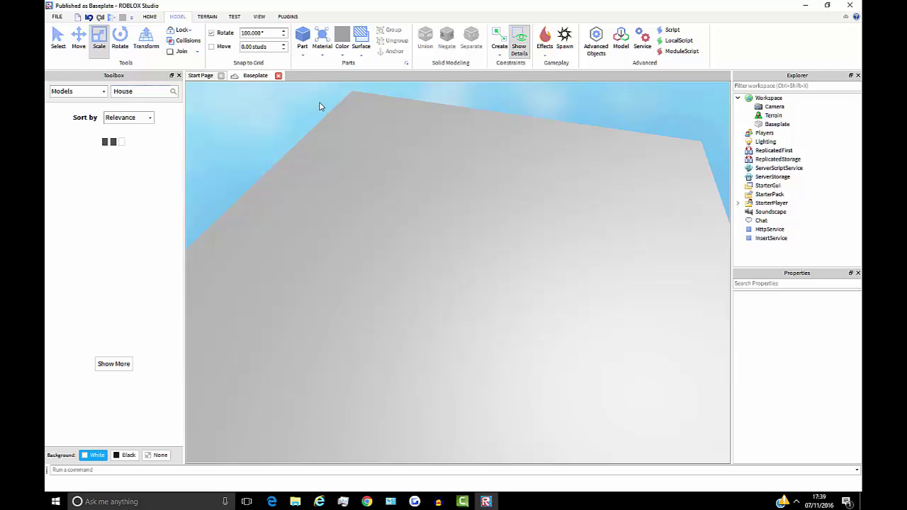
pyautogui.click(68, 162)
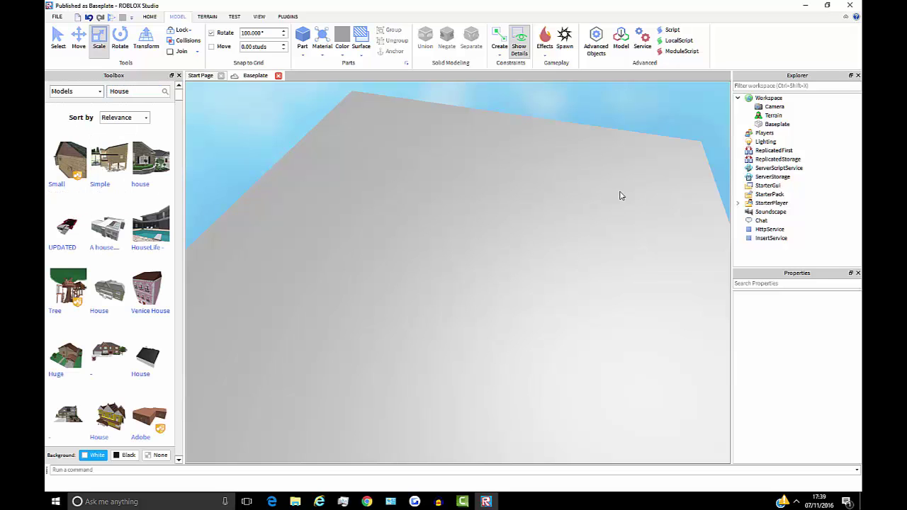
pyautogui.click(588, 117)
# Search the models for Car and insert the 2015 Avanta near the house
pyautogui.moveTo(135, 92); pyautogui.dragTo(46, 86)
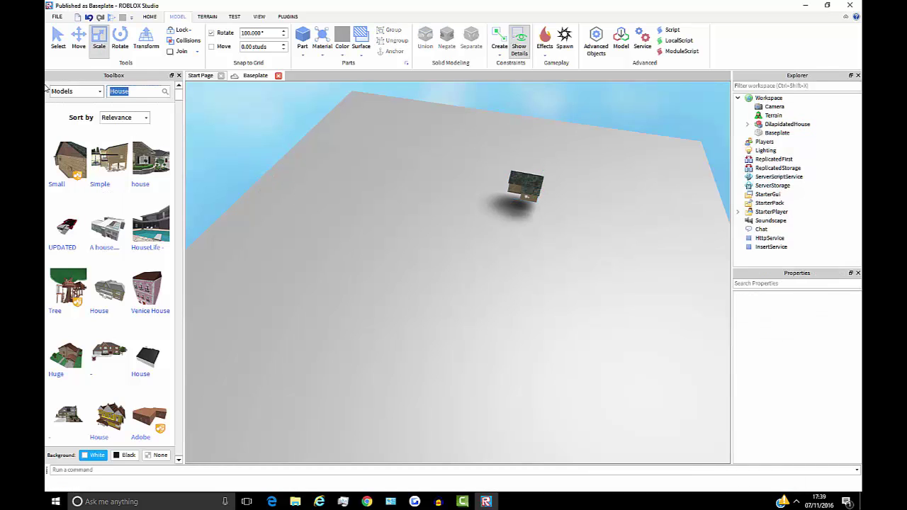
pyautogui.write('Car')
pyautogui.press('Return')
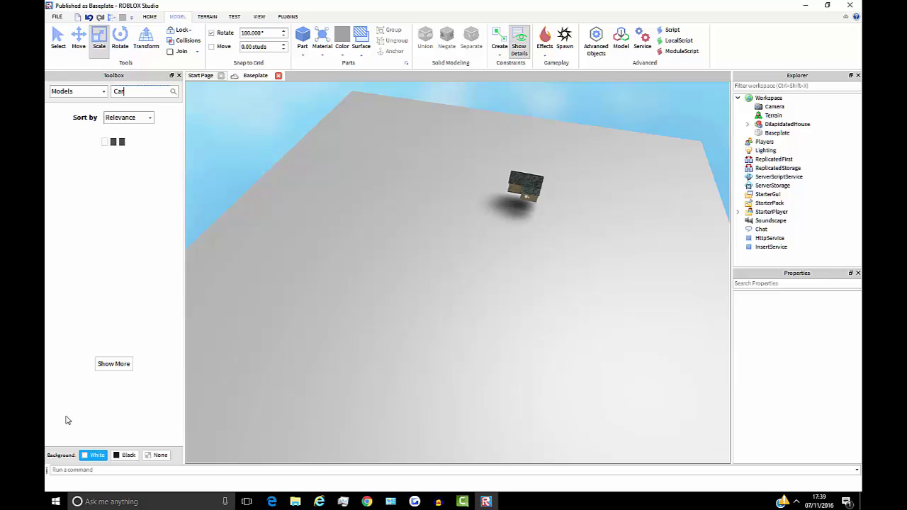
pyautogui.scroll(2, 483, 282)
pyautogui.moveTo(484, 282); pyautogui.dragTo(482, 283, button='right')
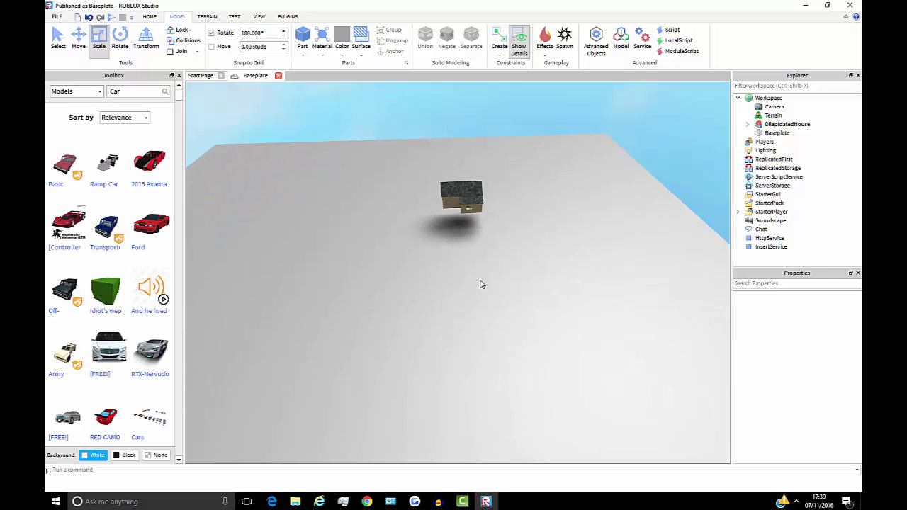
pyautogui.scroll(5, 425, 280)
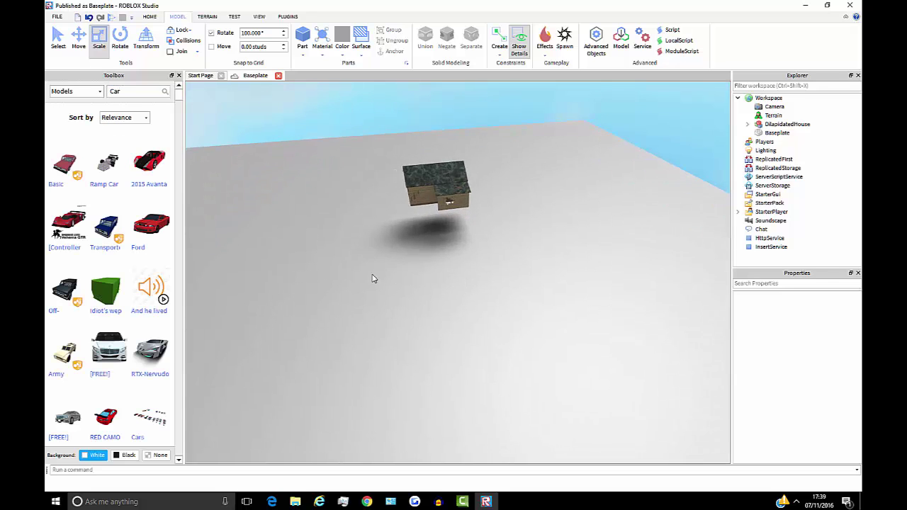
pyautogui.click(149, 164)
pyautogui.click(624, 149)
# Scale the Baseplate's height up so its upper face rises towards the floating house and car
pyautogui.moveTo(624, 149); pyautogui.dragTo(615, 144, button='right')
pyautogui.scroll(5, 615, 145)
pyautogui.scroll(-7, 614, 145)
pyautogui.moveTo(413, 427); pyautogui.dragTo(413, 429, button='right')
pyautogui.click(413, 427)
pyautogui.scroll(-3, 374, 330)
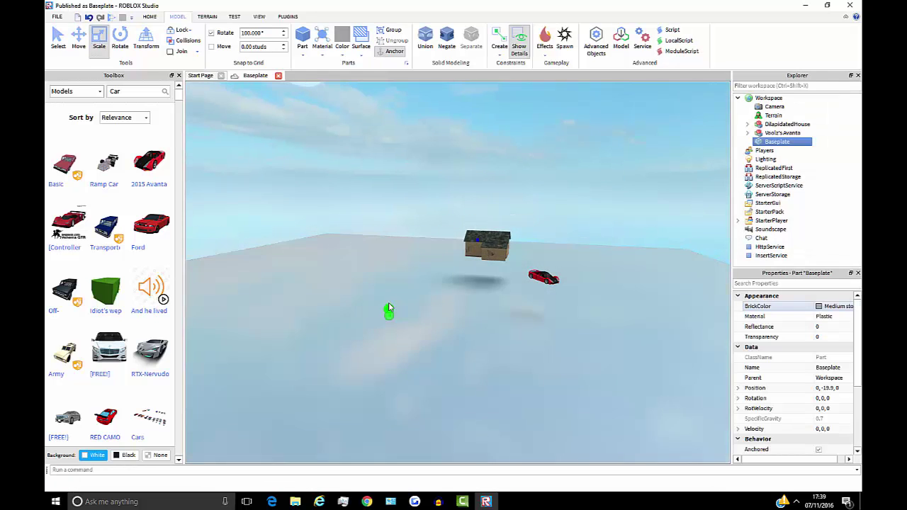
pyautogui.moveTo(390, 308); pyautogui.dragTo(389, 285)
pyautogui.click(527, 183)
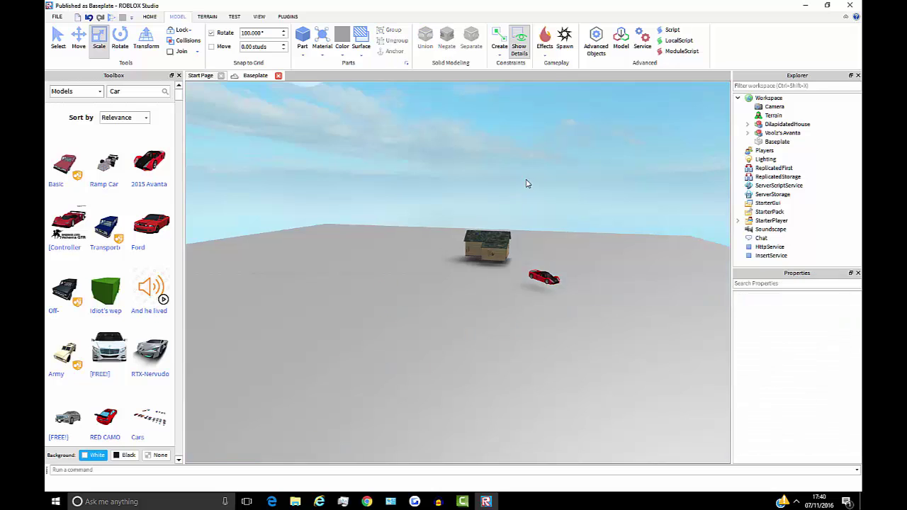
# Move the house forward on the baseplate, closer to the viewer
pyautogui.scroll(5, 531, 202)
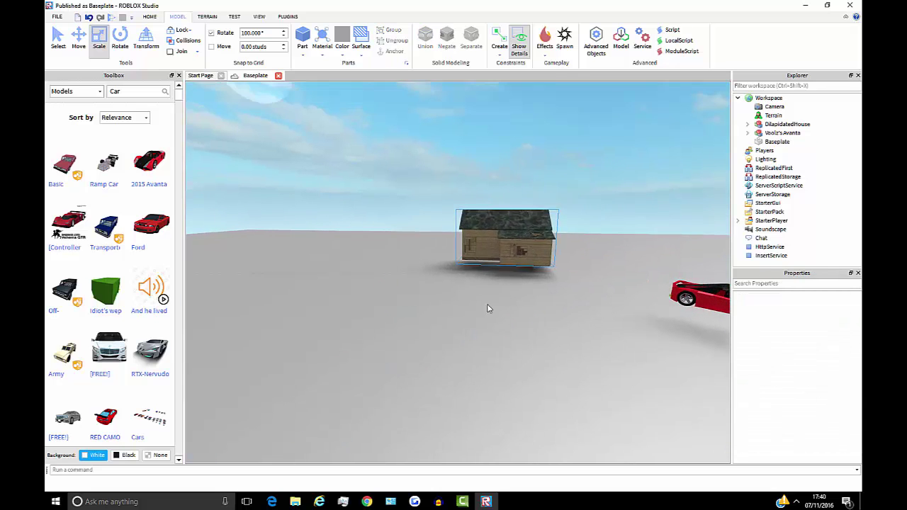
pyautogui.moveTo(519, 252); pyautogui.dragTo(488, 308)
pyautogui.click(535, 182)
# Move the red car forward on the baseplate so that it stands near the house
pyautogui.press('d')
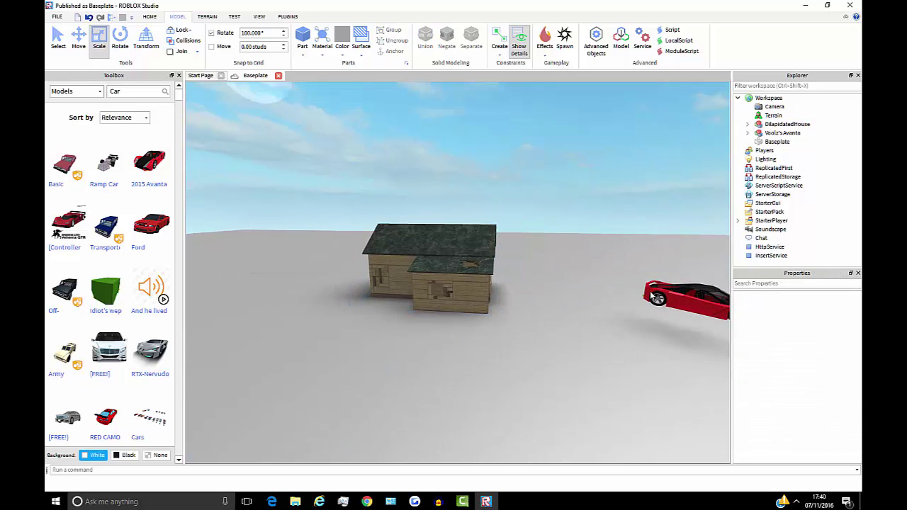
pyautogui.moveTo(622, 333); pyautogui.dragTo(571, 361)
pyautogui.click(593, 227)
# Examine the placed car and house up close and from afar, including the house's interior
pyautogui.press('w')
pyautogui.press('d')
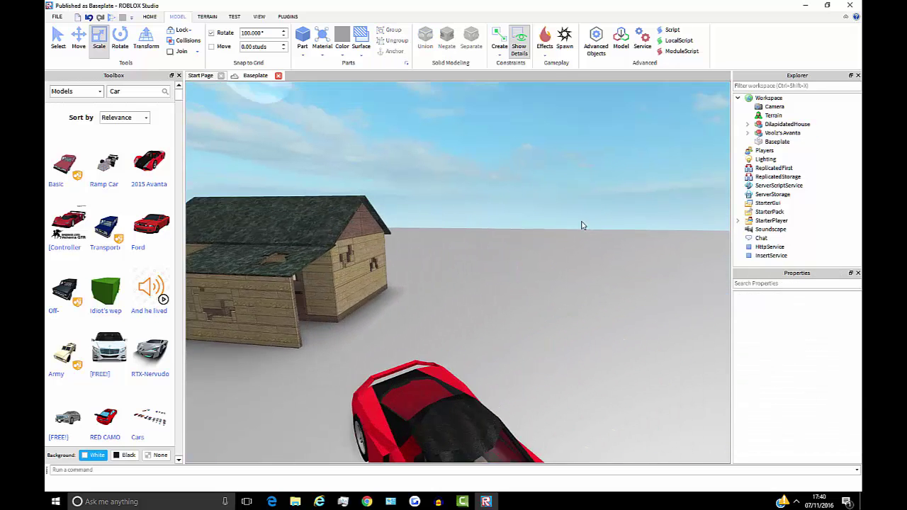
pyautogui.moveTo(567, 217); pyautogui.dragTo(579, 246, button='right')
pyautogui.press('w')
pyautogui.press('d')
pyautogui.press('s')
pyautogui.press('w')
pyautogui.scroll(5, 551, 264)
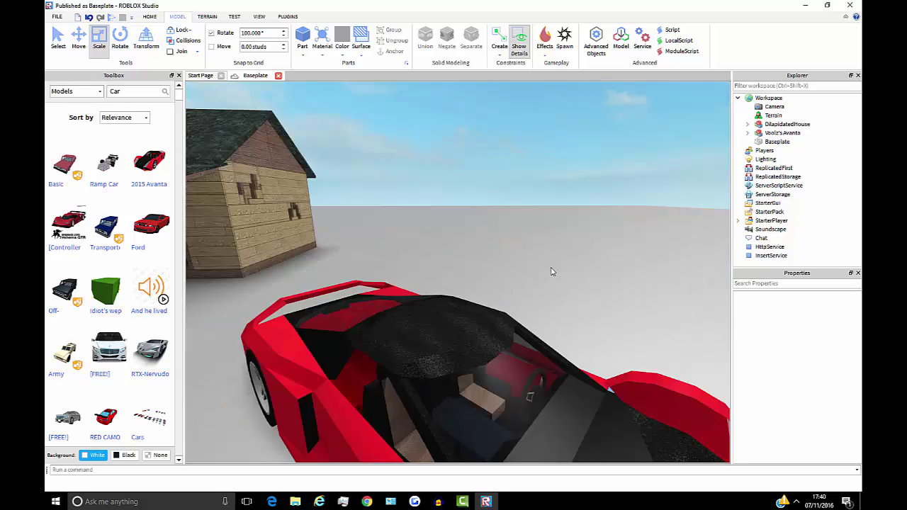
pyautogui.scroll(-10, 550, 270)
pyautogui.scroll(-4, 551, 269)
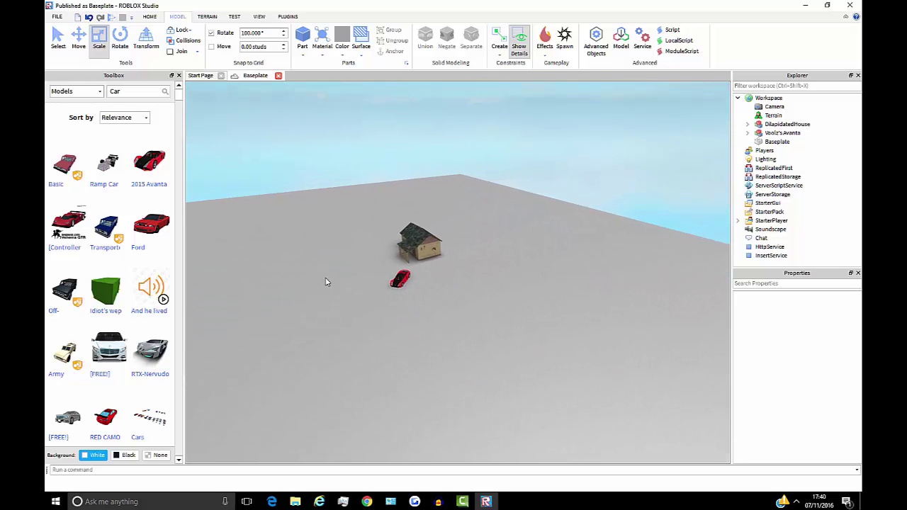
pyautogui.scroll(7, 326, 281)
pyautogui.moveTo(491, 276)
pyautogui.mouseDown(button='right')
pyautogui.moveTo(479, 268)
pyautogui.moveTo(501, 265)
pyautogui.mouseUp(button='right')
pyautogui.scroll(5, 494, 274)
pyautogui.scroll(-5, 494, 273)
pyautogui.scroll(8, 499, 265)
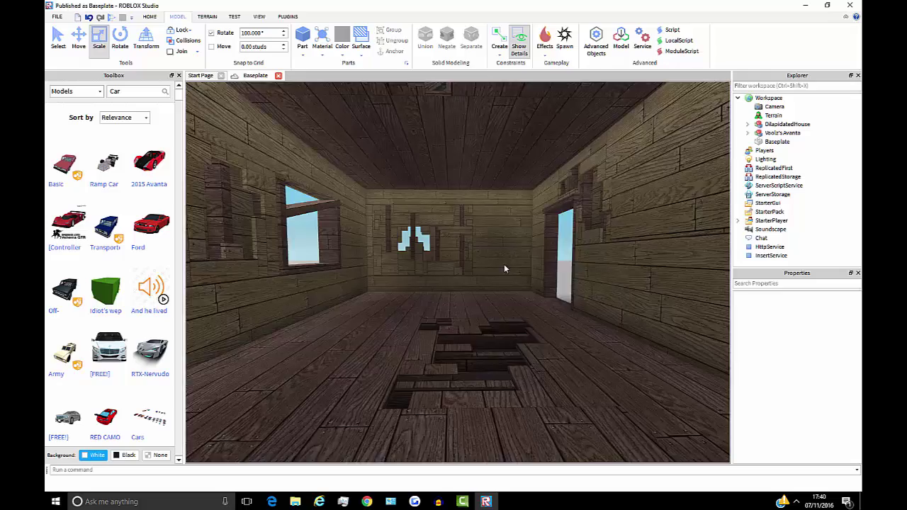
# Place the cartoon decal of people in a red car onto the Baseplate's upper face
pyautogui.moveTo(504, 268); pyautogui.dragTo(504, 269, button='right')
pyautogui.scroll(-10, 503, 269)
pyautogui.scroll(-2, 383, 323)
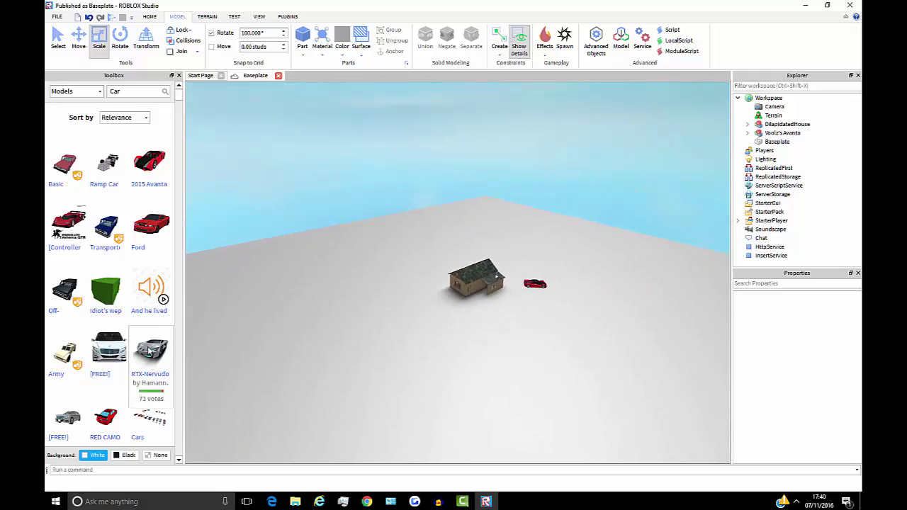
pyautogui.scroll(-4, 150, 358)
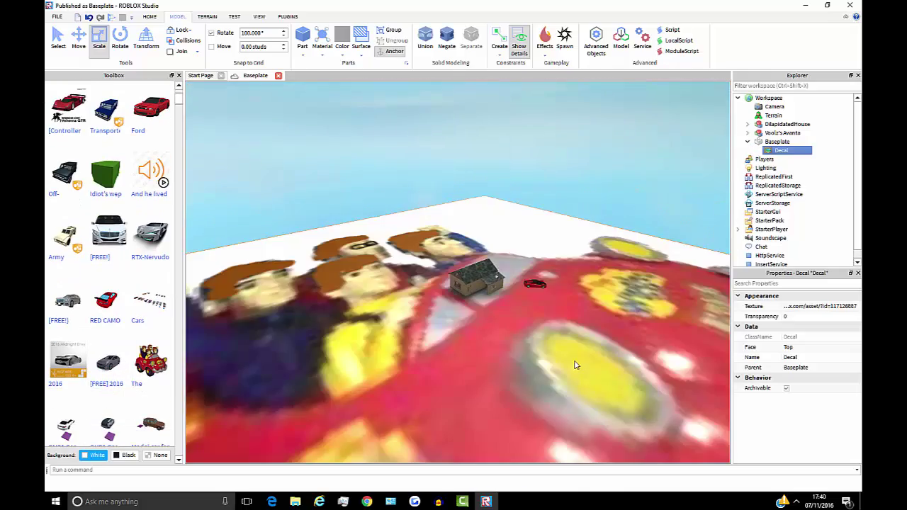
# Insert two Army Truck models, one in front of the house and one behind it
pyautogui.click(64, 230)
pyautogui.moveTo(63, 231); pyautogui.dragTo(544, 385)
pyautogui.moveTo(391, 238); pyautogui.dragTo(375, 254)
pyautogui.hotkey('ctrl', 'z')
pyautogui.click(453, 167)
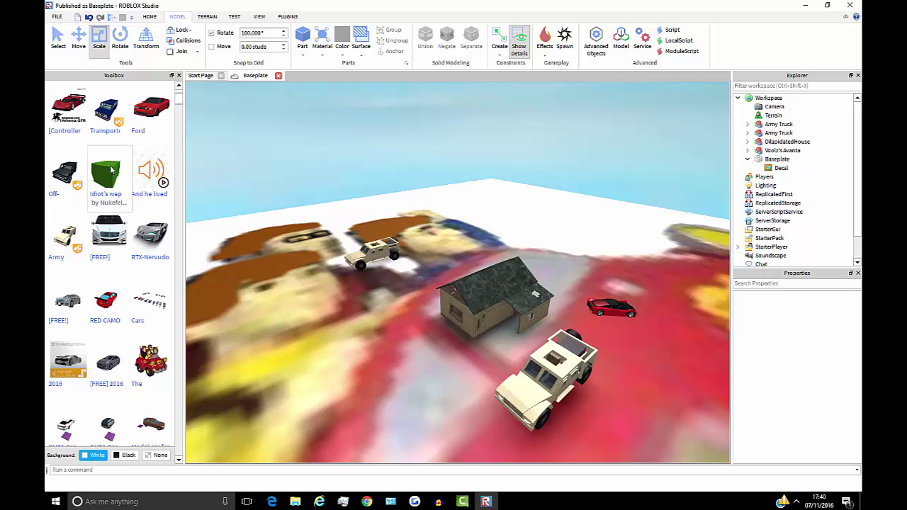
# Insert the green Idiot's wep co. Giant's Mower model near the house
pyautogui.moveTo(349, 409); pyautogui.dragTo(360, 382)
pyautogui.click(616, 187)
pyautogui.press('w')
pyautogui.moveTo(617, 186); pyautogui.dragTo(597, 181, button='right')
pyautogui.press('s')
# Delete the dilapidated house, the green mower and both army trucks from the baseplate
pyautogui.click(531, 254)
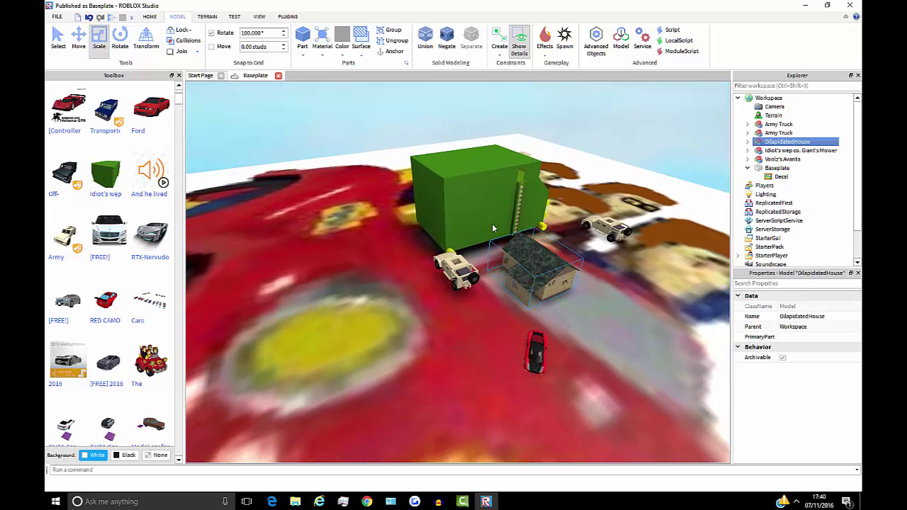
pyautogui.press('Delete')
pyautogui.click(492, 223)
pyautogui.press('Delete')
pyautogui.click(624, 227)
pyautogui.press('Delete')
pyautogui.click(459, 272)
pyautogui.press('Delete')
# Delete the red car and the Baseplate's decal so that only the bare Baseplate is left
pyautogui.click(539, 355)
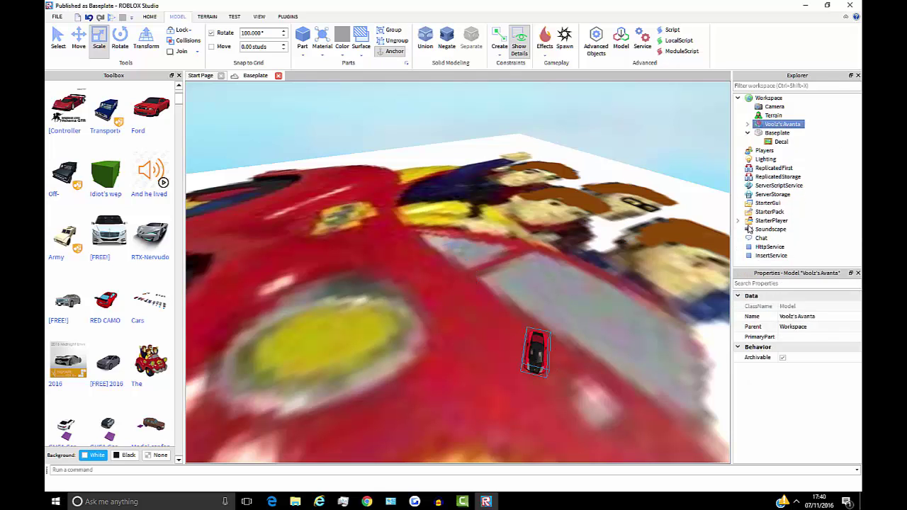
pyautogui.press('Delete')
pyautogui.click(781, 134)
pyautogui.press('Delete')
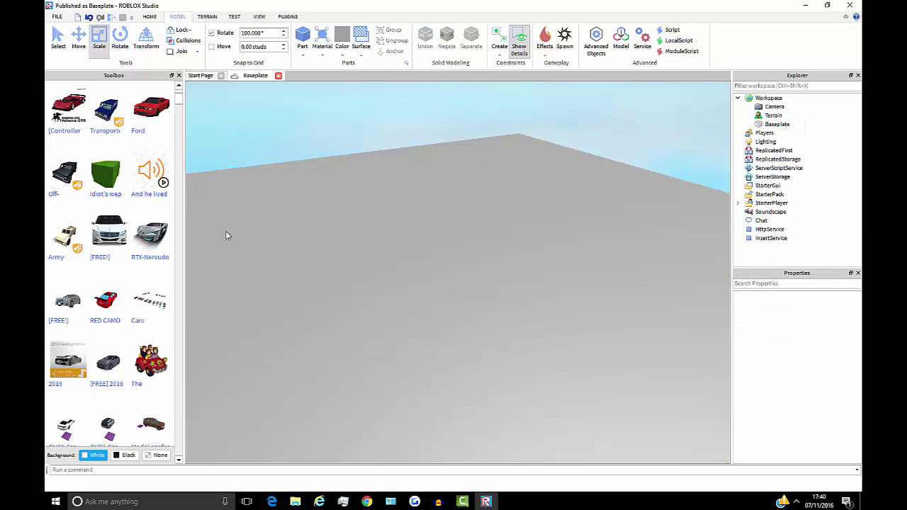
pyautogui.scroll(3, 93, 250)
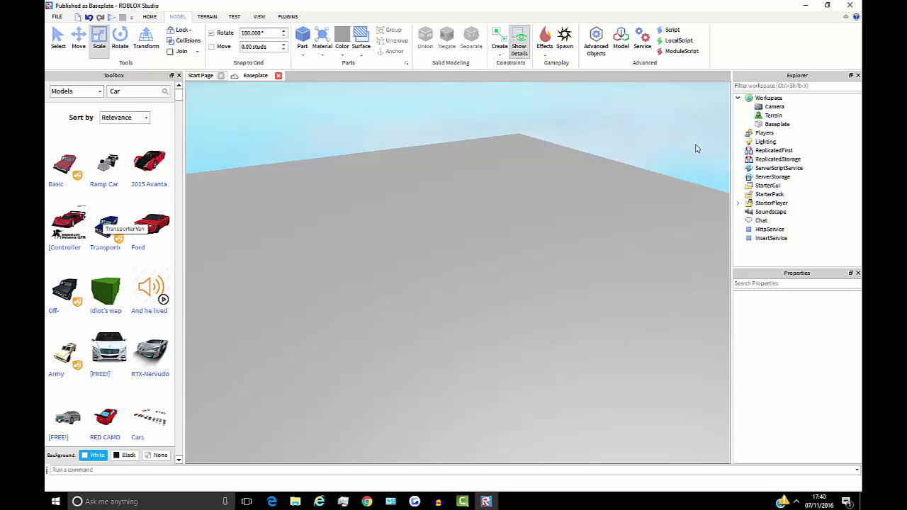
# Set the Baseplate's BrickColor to Olivine
pyautogui.click(777, 124)
pyautogui.click(829, 306)
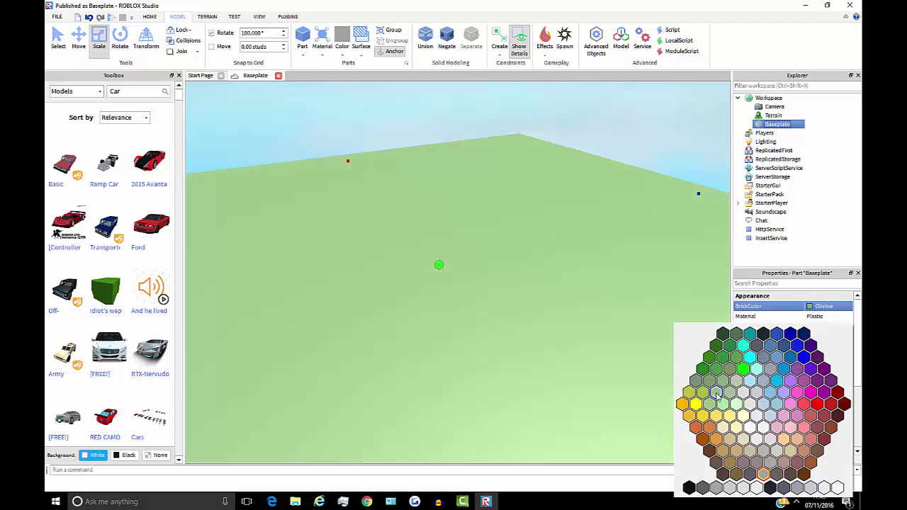
pyautogui.click(716, 394)
# Set the Baseplate's material to Ice
pyautogui.click(825, 316)
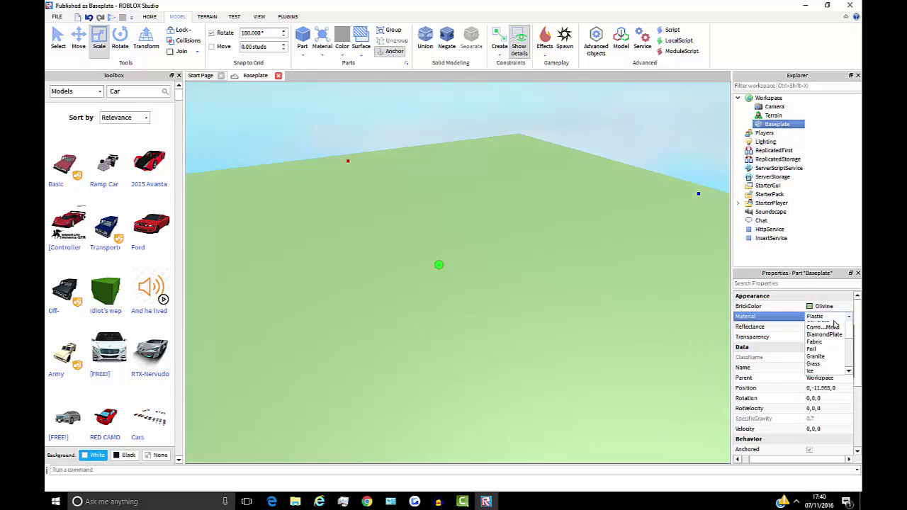
pyautogui.scroll(-2, 826, 371)
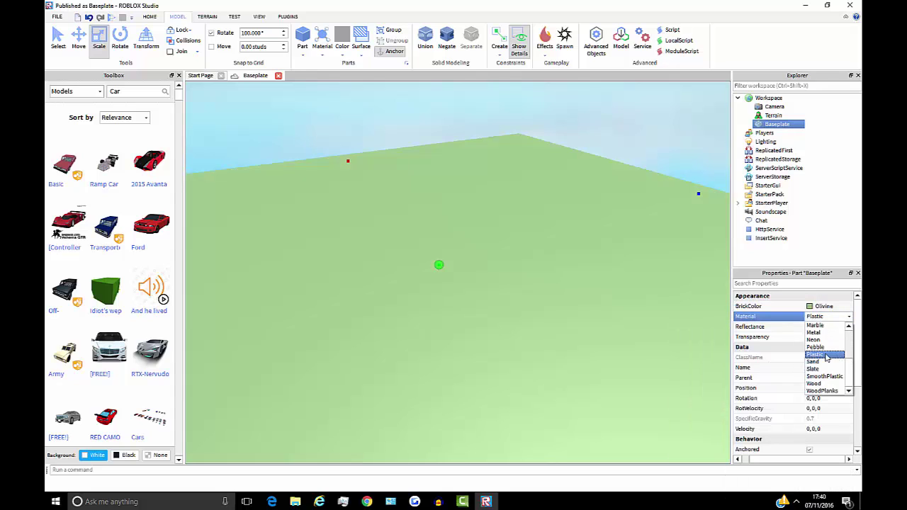
pyautogui.scroll(5, 825, 358)
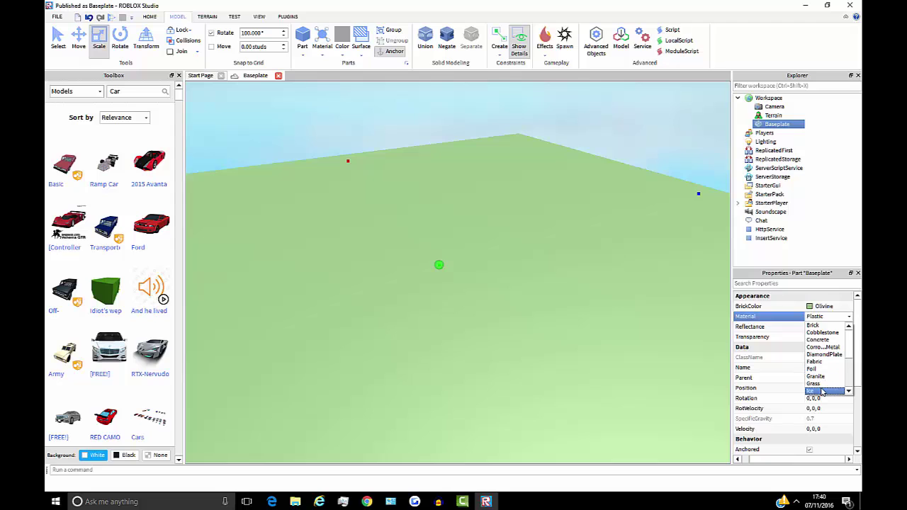
pyautogui.click(822, 391)
# Set the Baseplate's material to Grass and deselect it
pyautogui.click(826, 307)
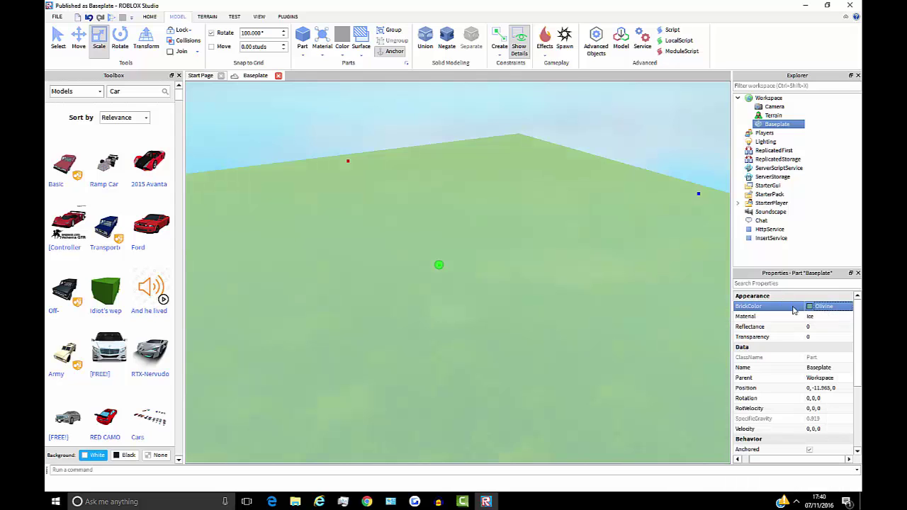
pyautogui.click(824, 317)
pyautogui.click(825, 316)
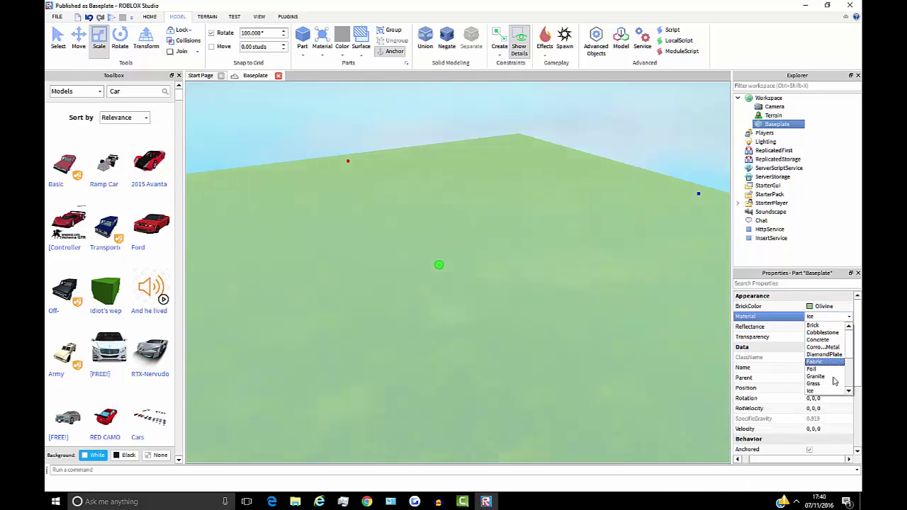
pyautogui.scroll(-2, 820, 386)
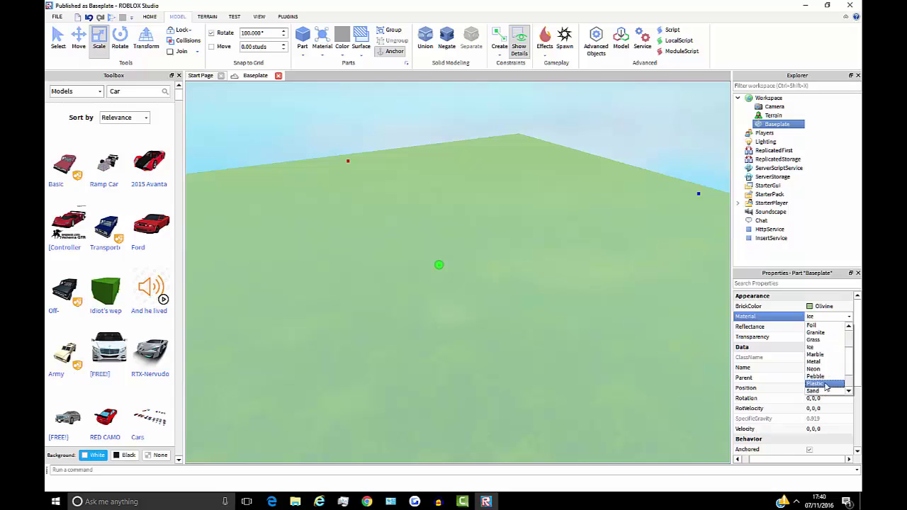
pyautogui.click(824, 340)
pyautogui.click(435, 138)
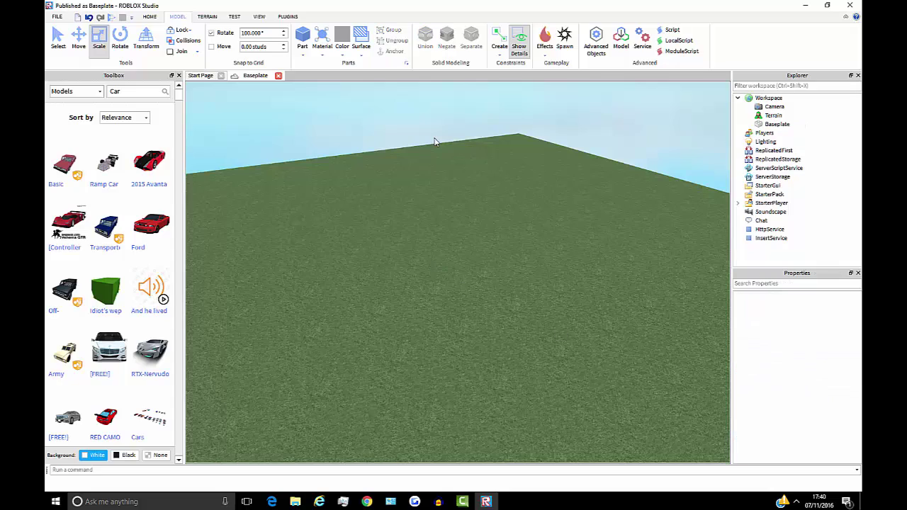
# Search the model library for House and insert the Simple house model onto the grass baseplate
pyautogui.moveTo(445, 179); pyautogui.dragTo(467, 185, button='right')
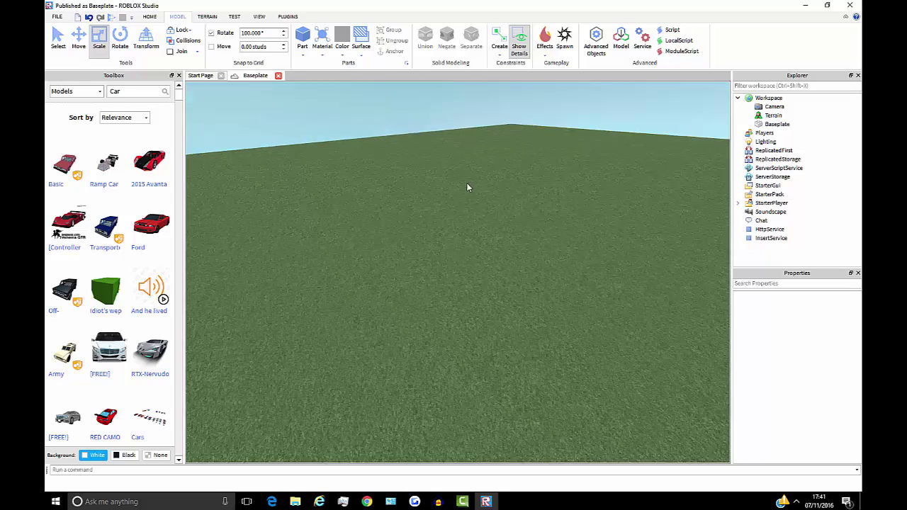
pyautogui.scroll(4, 484, 190)
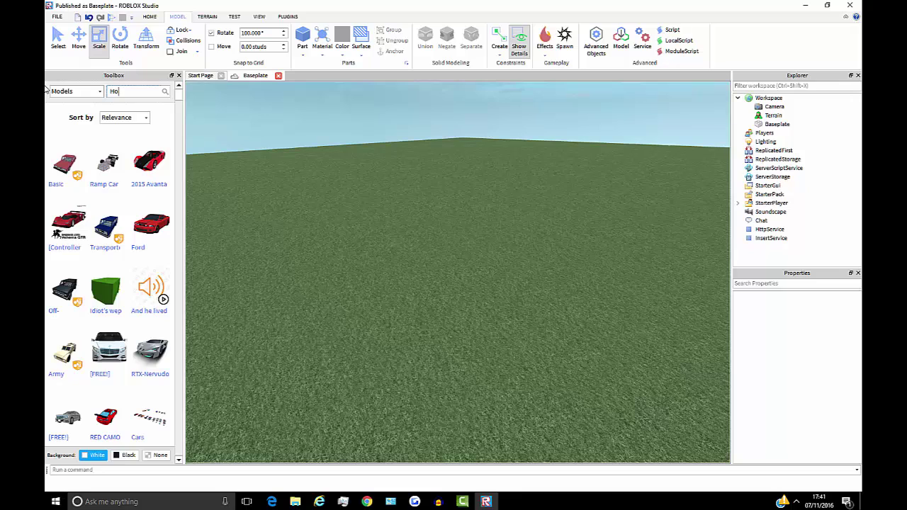
pyautogui.press('Return')
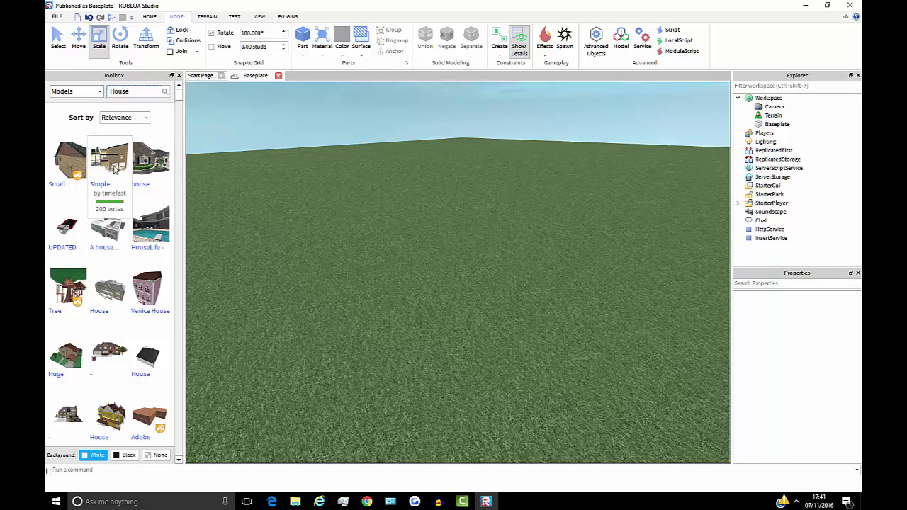
pyautogui.scroll(-5, 477, 267)
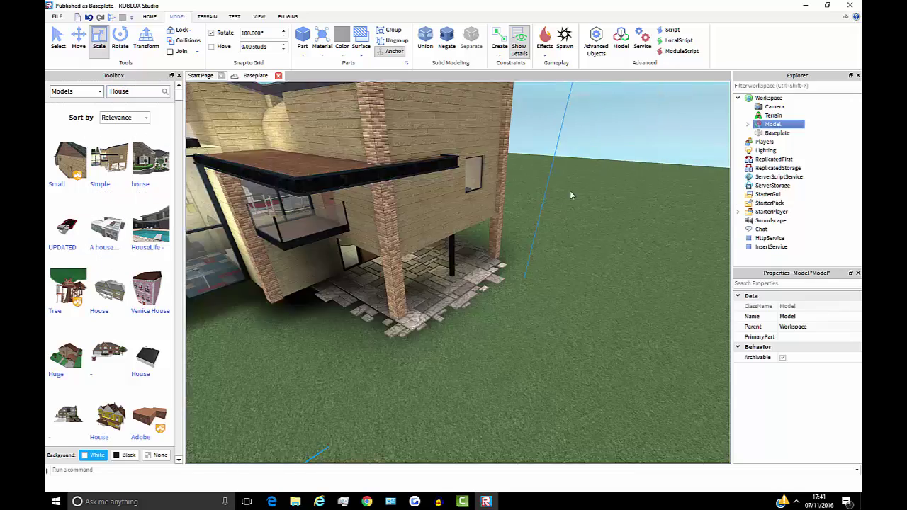
pyautogui.click(615, 150)
pyautogui.scroll(-4, 614, 150)
pyautogui.scroll(-2, 406, 235)
# Insert the large grey-roofed house model with the pool beside the modern house
pyautogui.click(151, 167)
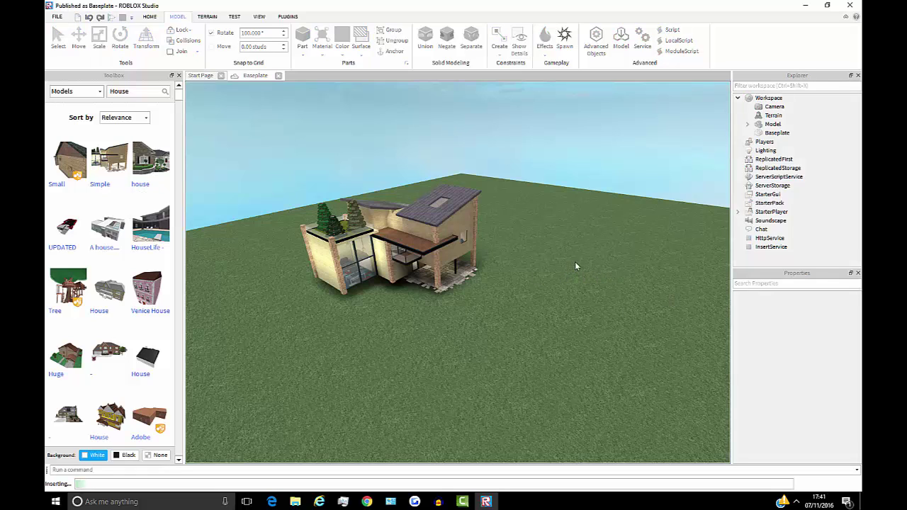
pyautogui.moveTo(671, 253)
pyautogui.mouseDown()
pyautogui.moveTo(693, 255)
pyautogui.moveTo(672, 252)
pyautogui.mouseUp()
pyautogui.click(516, 130)
# Examine the two inserted houses up close and from above
pyautogui.press('w')
pyautogui.moveTo(516, 130); pyautogui.dragTo(419, 167, button='right')
pyautogui.press('w')
pyautogui.press('s')
pyautogui.press('w')
pyautogui.press('s')
pyautogui.press('s')
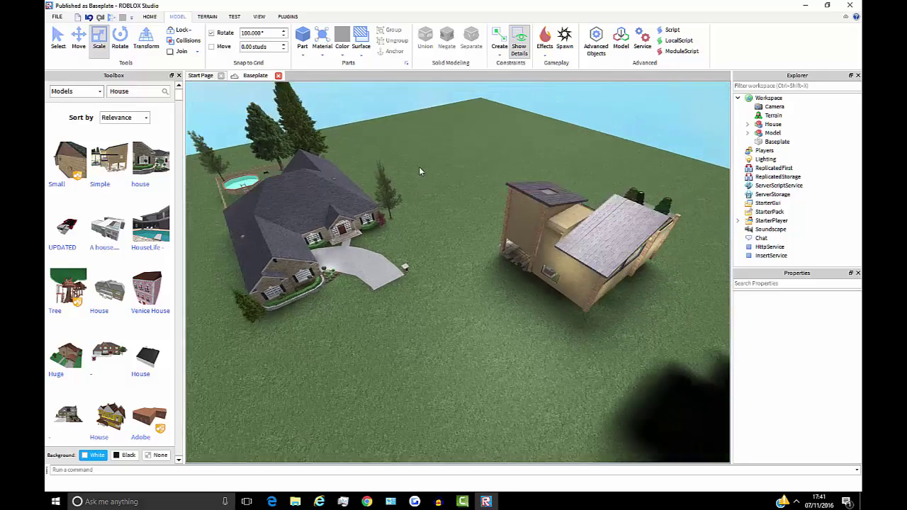
pyautogui.press('w')
pyautogui.moveTo(565, 302); pyautogui.dragTo(561, 302, button='right')
pyautogui.press('s')
pyautogui.press('a')
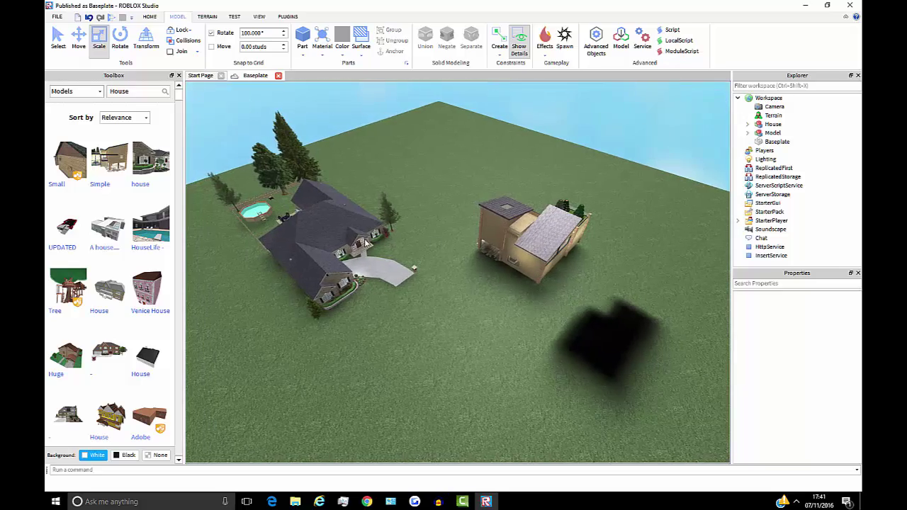
# Delete the large grey-roofed house, move the modern house to its spot and turn it around
pyautogui.click(357, 239)
pyautogui.press('Delete')
pyautogui.moveTo(540, 244); pyautogui.dragTo(345, 219)
pyautogui.press('r')
pyautogui.press('r')
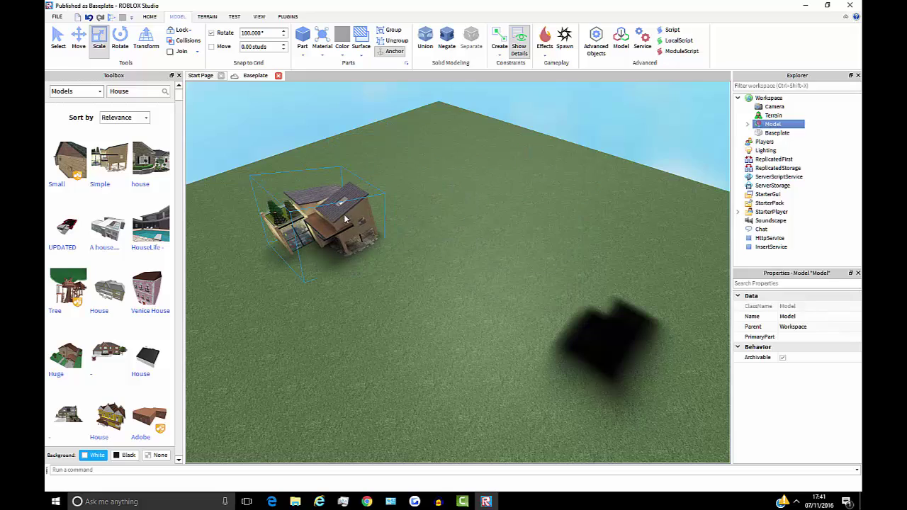
pyautogui.click(285, 128)
# Examine the modern house from several sides, including its windows, balcony and patio
pyautogui.press('w')
pyautogui.moveTo(389, 155); pyautogui.dragTo(389, 154, button='right')
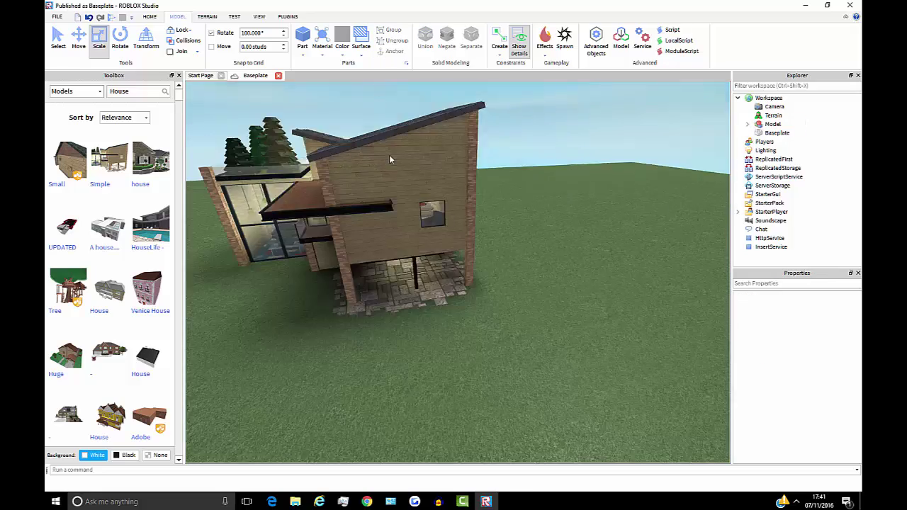
pyautogui.press('w')
pyautogui.moveTo(494, 346); pyautogui.dragTo(493, 345, button='right')
pyautogui.press('s')
pyautogui.scroll(-10, 492, 344)
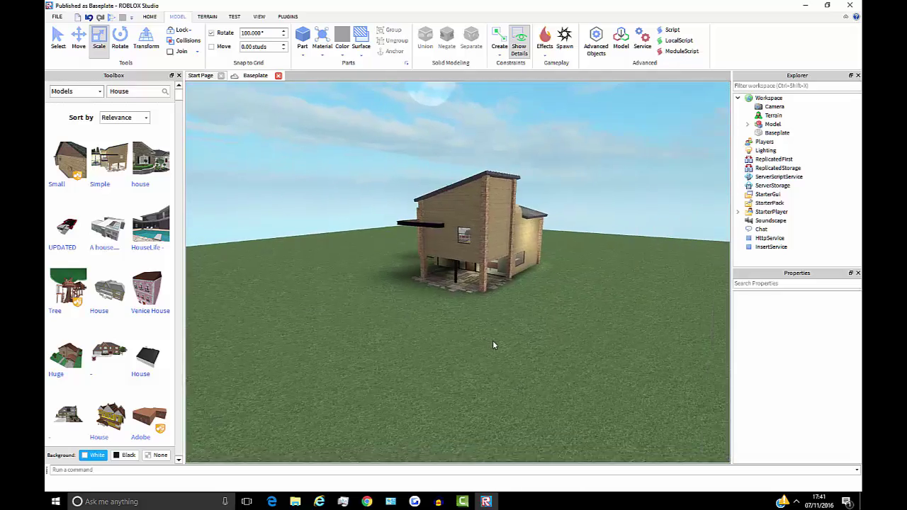
pyautogui.scroll(10, 520, 333)
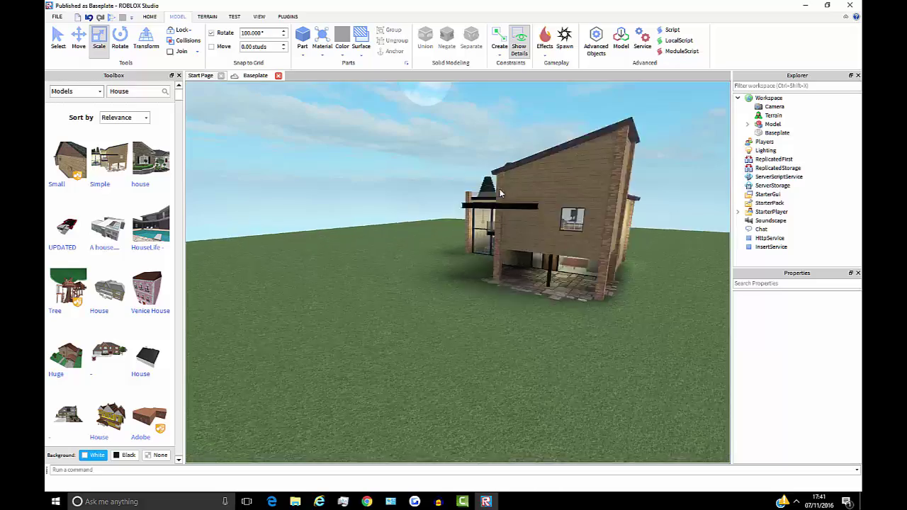
pyautogui.moveTo(501, 188); pyautogui.dragTo(478, 203, button='right')
pyautogui.press('w')
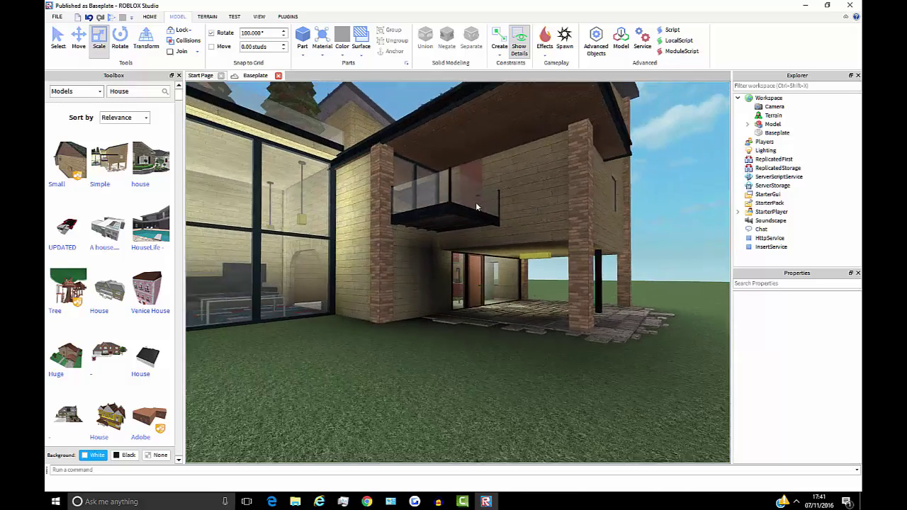
pyautogui.press('s')
pyautogui.press('s')
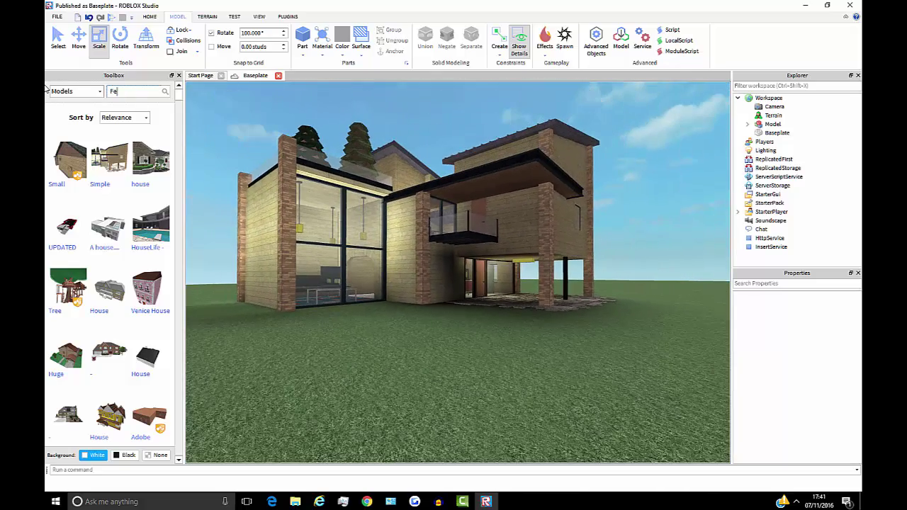
# Search the model library for Fence
pyautogui.write('Fence')
pyautogui.press('Return')
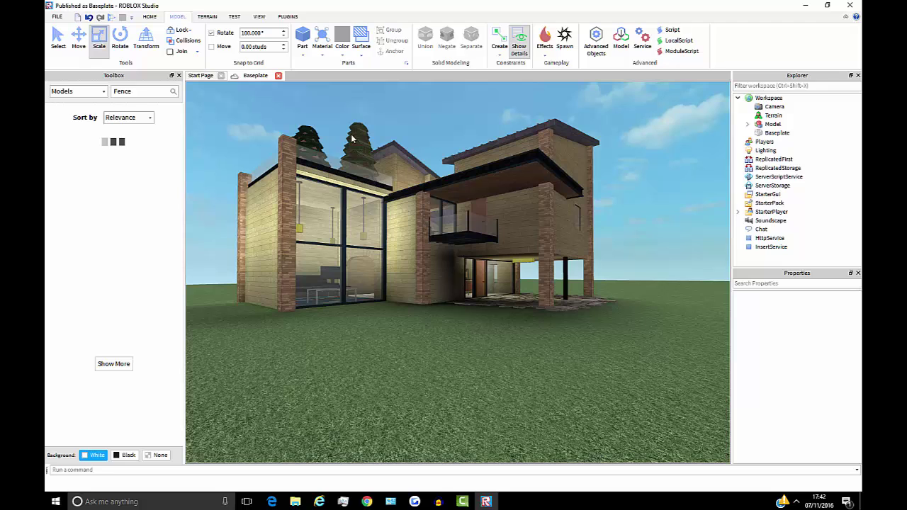
# Insert a block part and move it off the house roof onto the open grass
pyautogui.click(303, 39)
pyautogui.moveTo(471, 163); pyautogui.dragTo(470, 161, button='right')
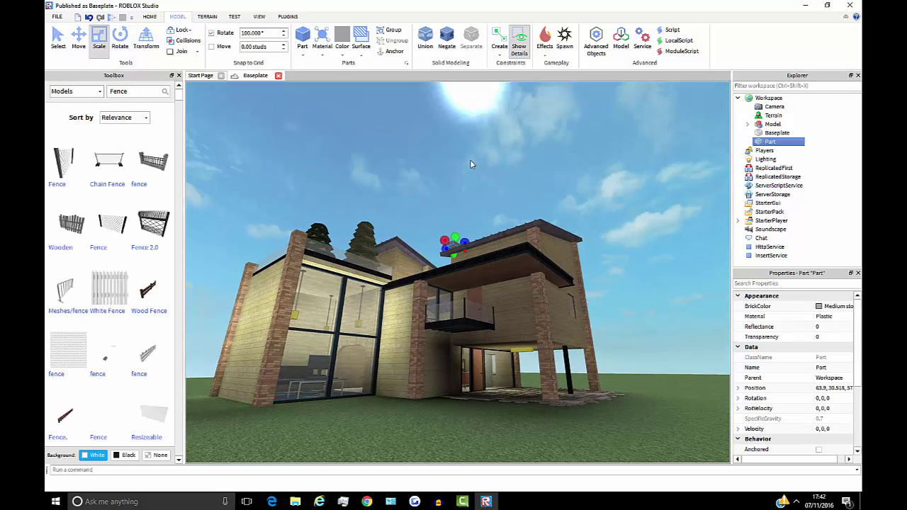
pyautogui.press('f')
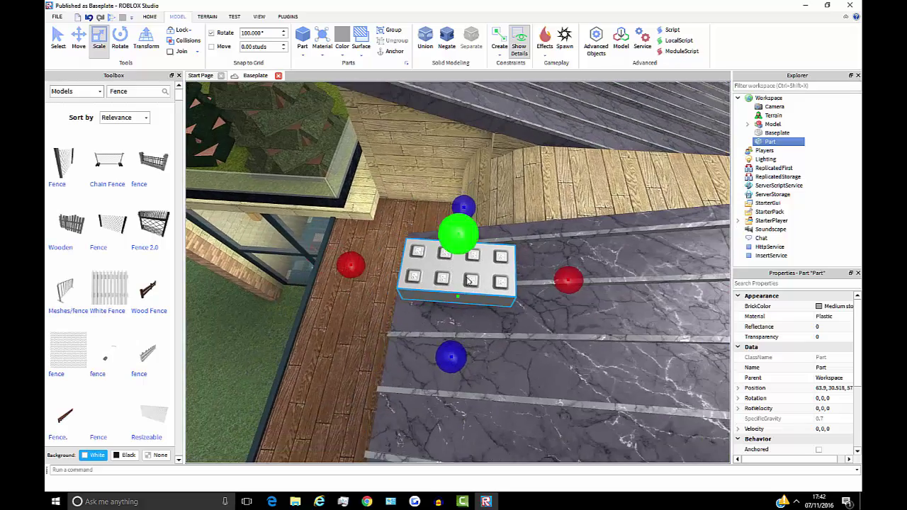
pyautogui.scroll(-3, 475, 279)
pyautogui.moveTo(468, 281); pyautogui.dragTo(419, 176)
pyautogui.moveTo(445, 263); pyautogui.dragTo(518, 358, button='right')
pyautogui.press('w')
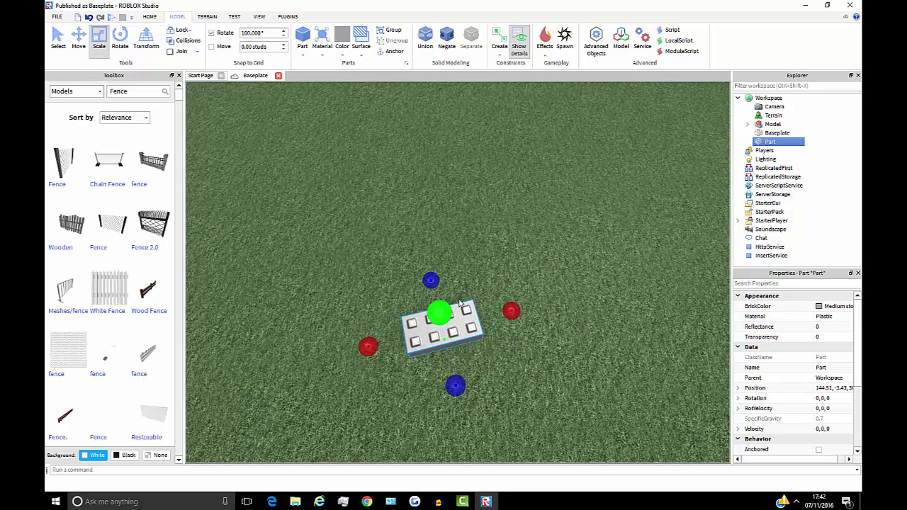
# Anchor the block part on the grass through its Behavior properties
pyautogui.scroll(-2, 853, 362)
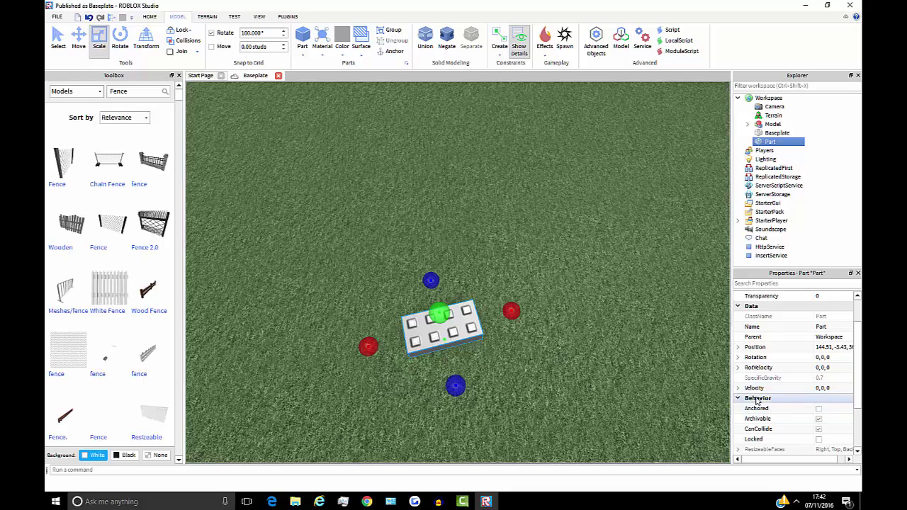
pyautogui.scroll(-2, 843, 404)
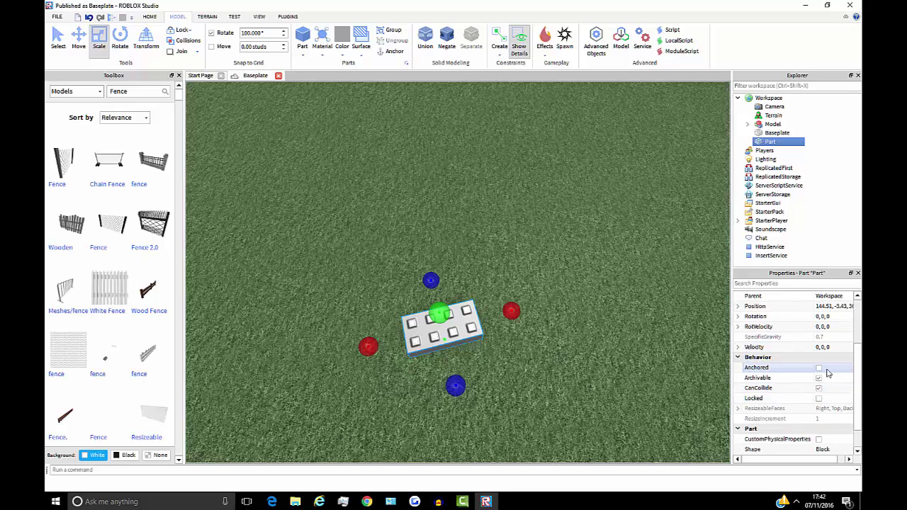
pyautogui.click(819, 369)
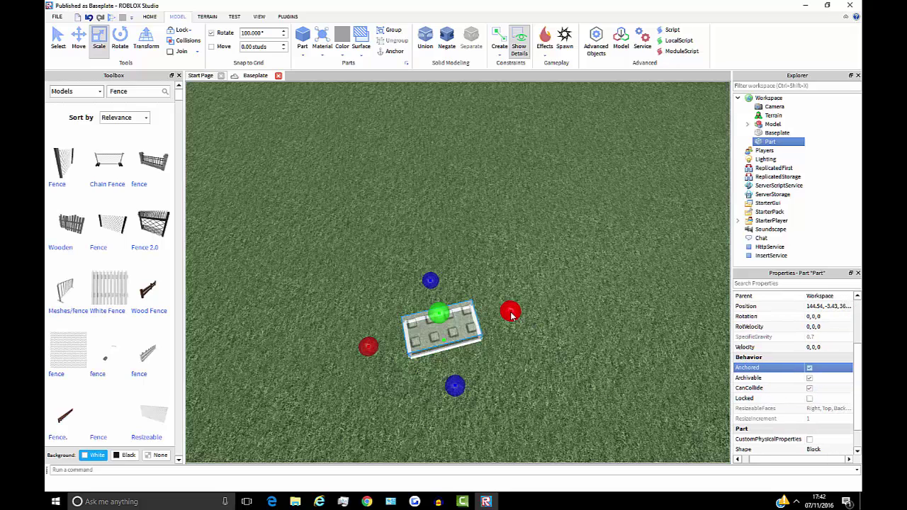
# Scale the anchored block into a thin, tall and long upright panel standing on the grass
pyautogui.moveTo(512, 312); pyautogui.dragTo(426, 324)
pyautogui.moveTo(494, 328); pyautogui.dragTo(448, 348, button='right')
pyautogui.moveTo(474, 288); pyautogui.dragTo(498, 156)
pyautogui.moveTo(540, 298); pyautogui.dragTo(648, 172)
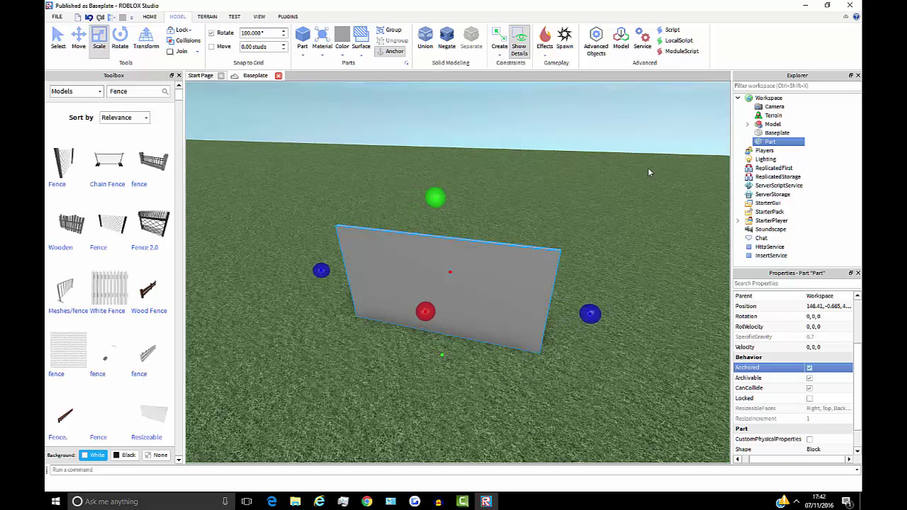
# Give the panel the Wood material and the Fawn brown colour
pyautogui.click(322, 57)
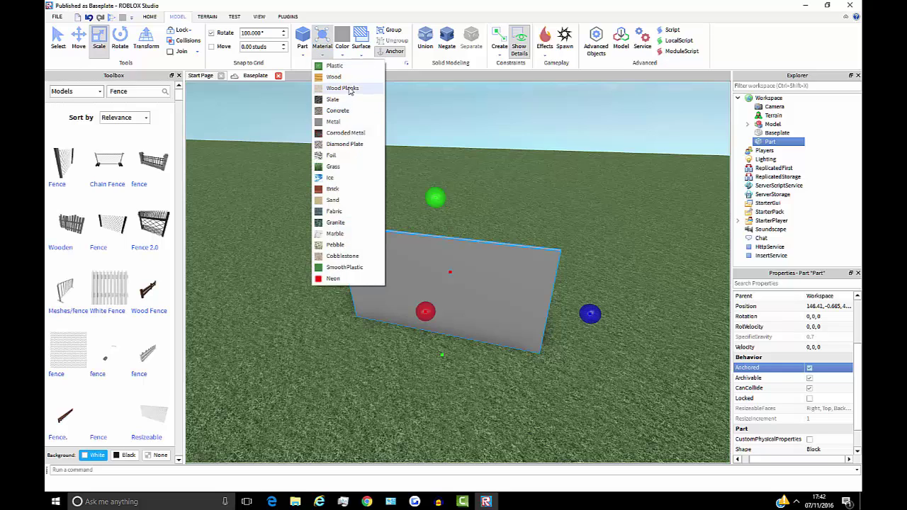
pyautogui.click(350, 89)
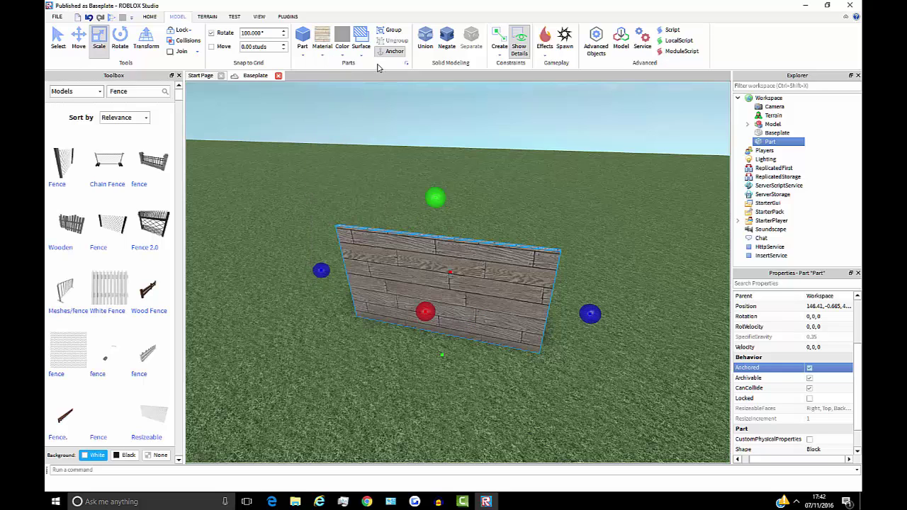
pyautogui.click(343, 54)
pyautogui.click(328, 56)
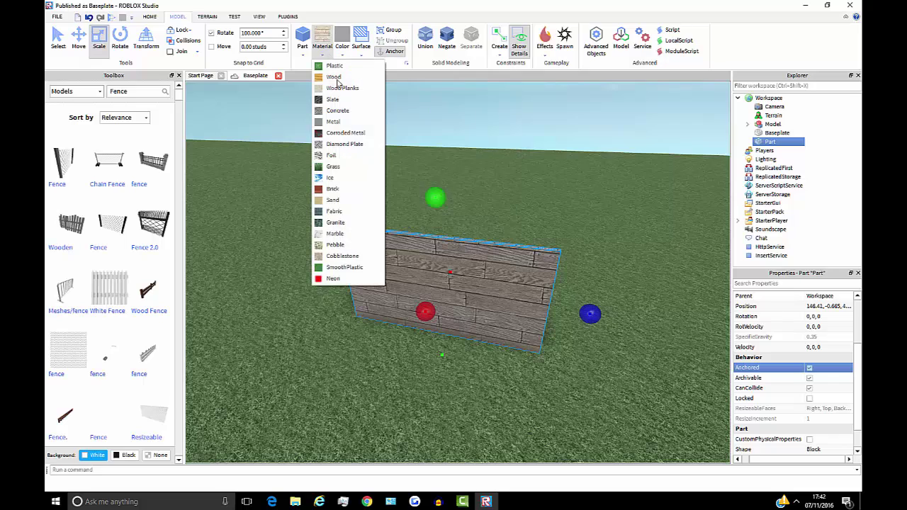
pyautogui.click(334, 78)
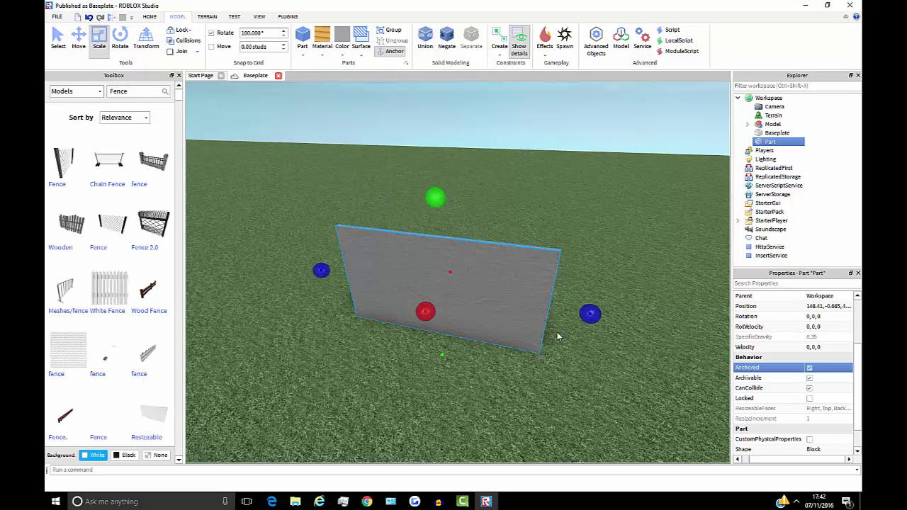
pyautogui.click(342, 55)
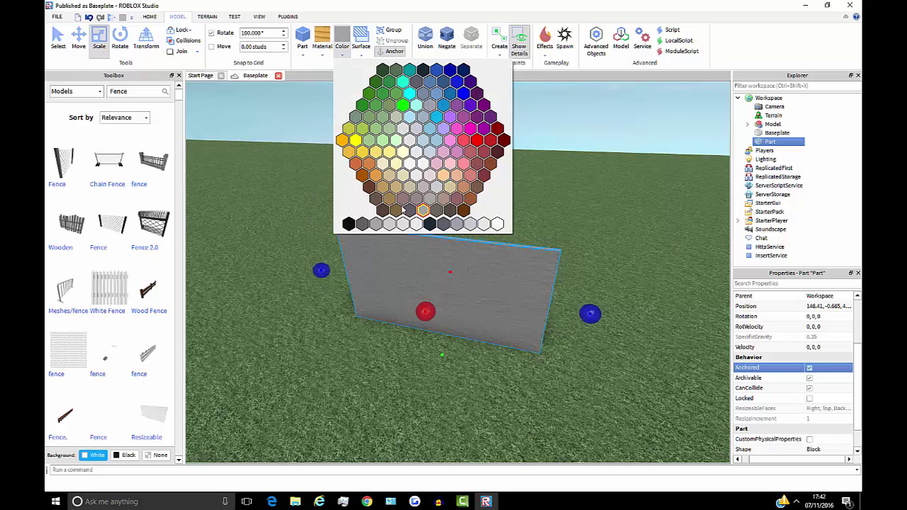
pyautogui.click(389, 198)
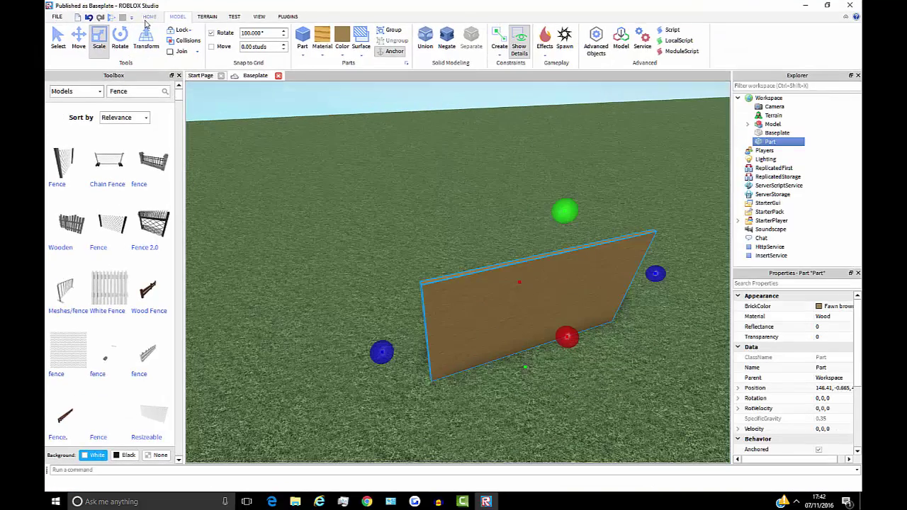
# Duplicate the panel and scale the copy down to a narrow post at one end of the panel
pyautogui.click(150, 17)
pyautogui.click(86, 55)
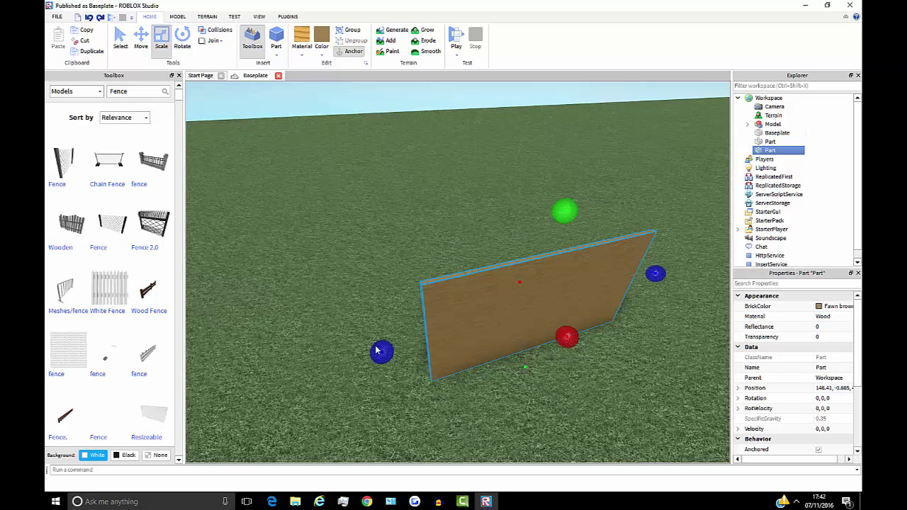
pyautogui.moveTo(365, 362); pyautogui.dragTo(352, 364)
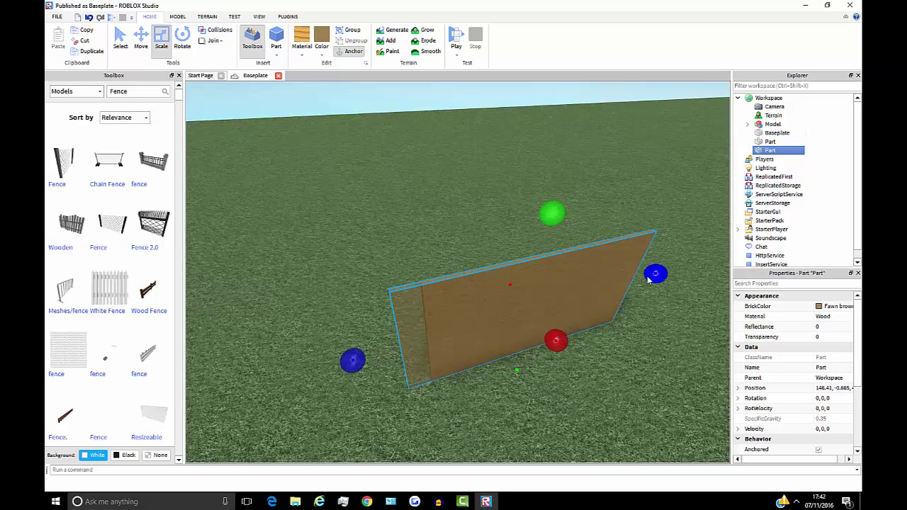
pyautogui.moveTo(648, 280); pyautogui.dragTo(462, 297)
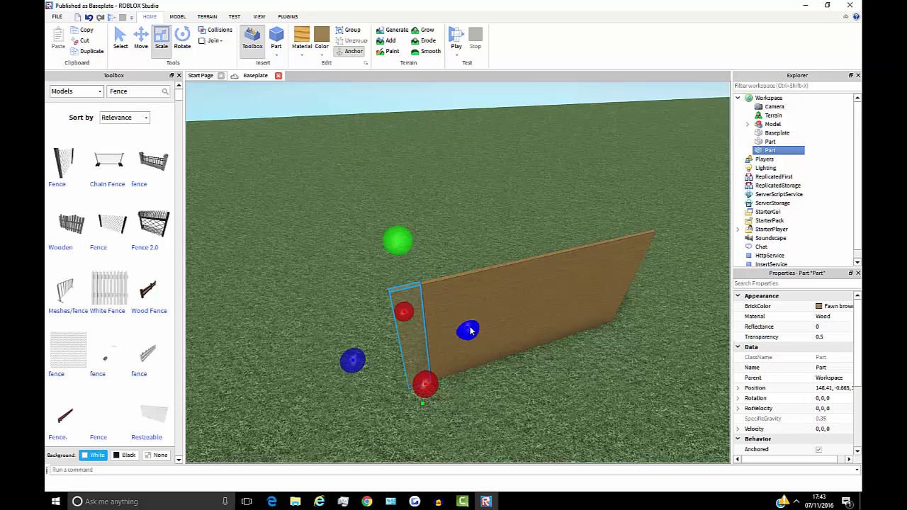
pyautogui.moveTo(470, 331); pyautogui.dragTo(472, 331)
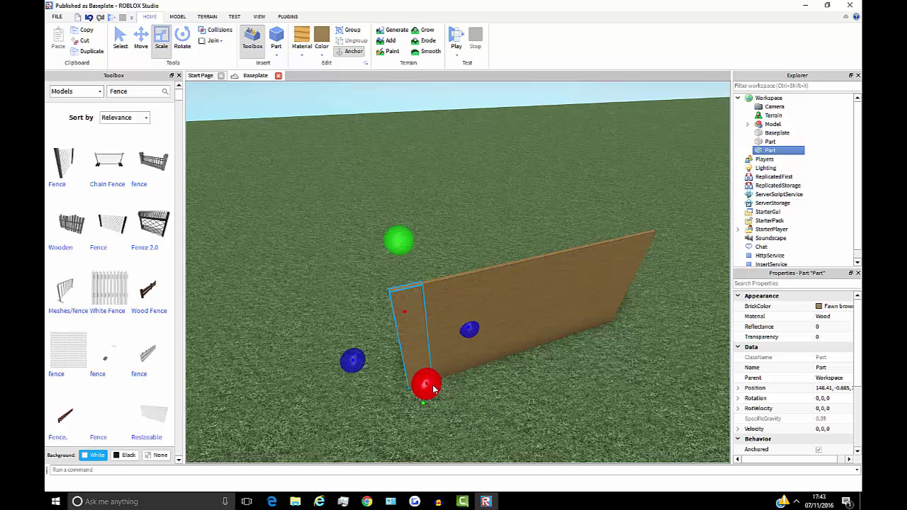
# Scale the post thicker so it stands out from both faces of the panel
pyautogui.click(178, 16)
pyautogui.click(153, 17)
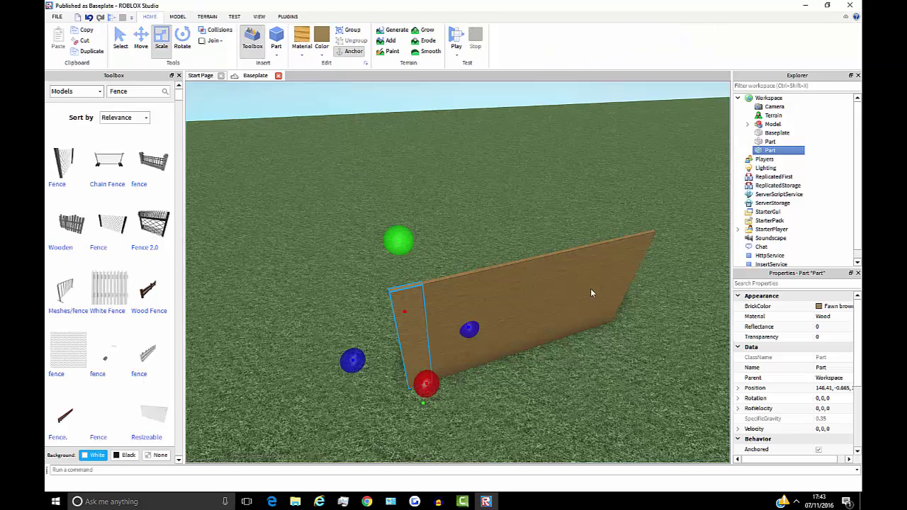
pyautogui.moveTo(424, 392); pyautogui.dragTo(436, 399)
pyautogui.hotkey('ctrl', 'z')
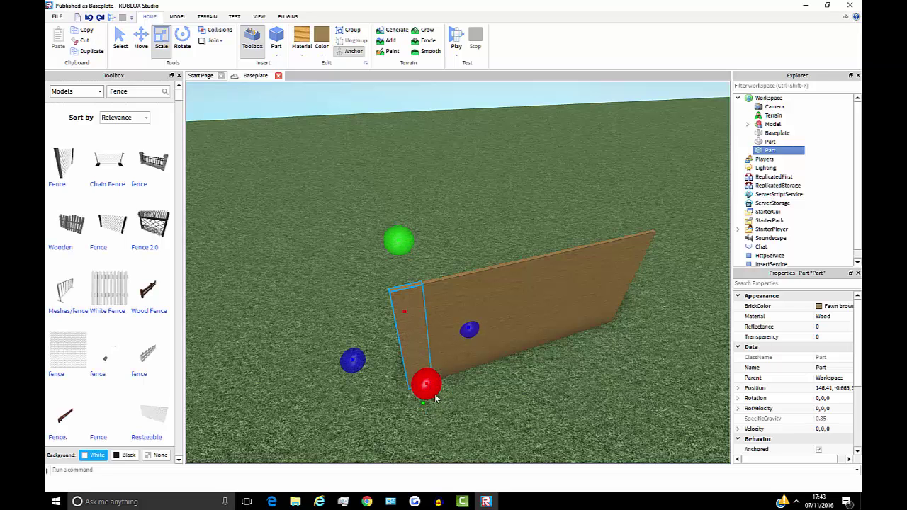
pyautogui.moveTo(439, 311); pyautogui.dragTo(435, 309, button='right')
pyautogui.moveTo(493, 341)
pyautogui.mouseDown()
pyautogui.moveTo(502, 338)
pyautogui.moveTo(484, 340)
pyautogui.mouseUp()
pyautogui.hotkey('ctrl', '2')
pyautogui.hotkey('ctrl', '3')
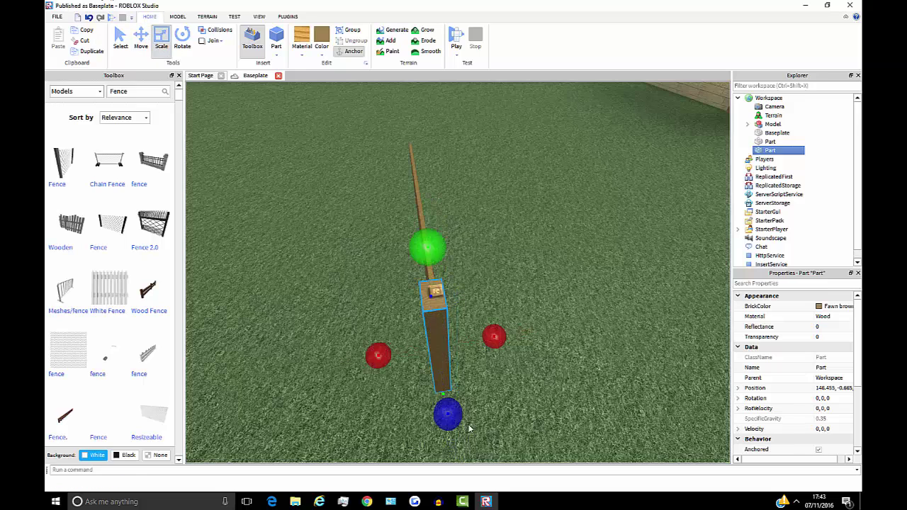
# Apply a smooth surface to the post's top face to remove its stud
pyautogui.click(177, 16)
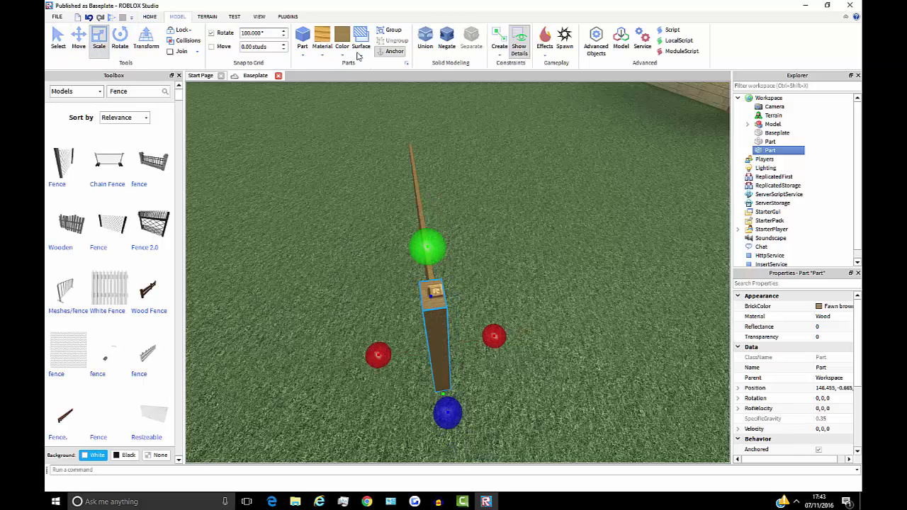
pyautogui.click(364, 54)
pyautogui.click(367, 88)
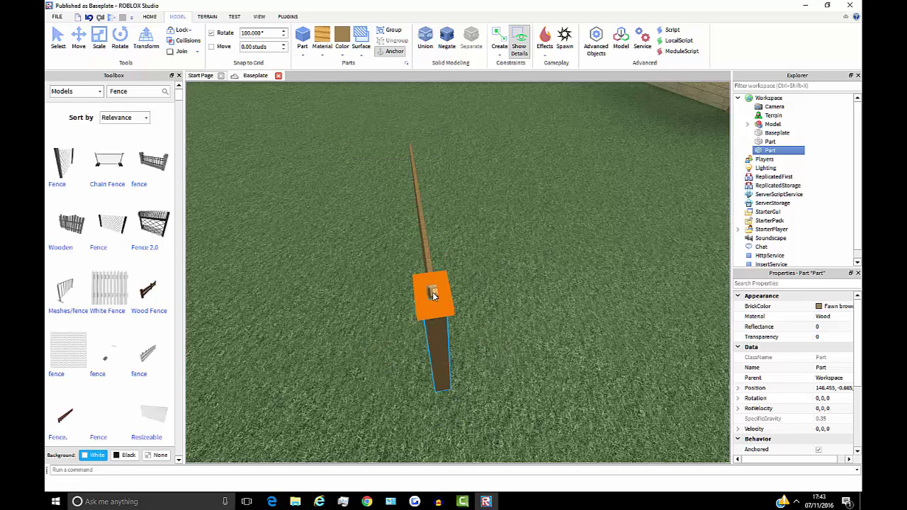
# Duplicate the post, move the copy towards the panel's opposite end, and delete the copy
pyautogui.click(80, 40)
pyautogui.click(149, 16)
pyautogui.click(90, 51)
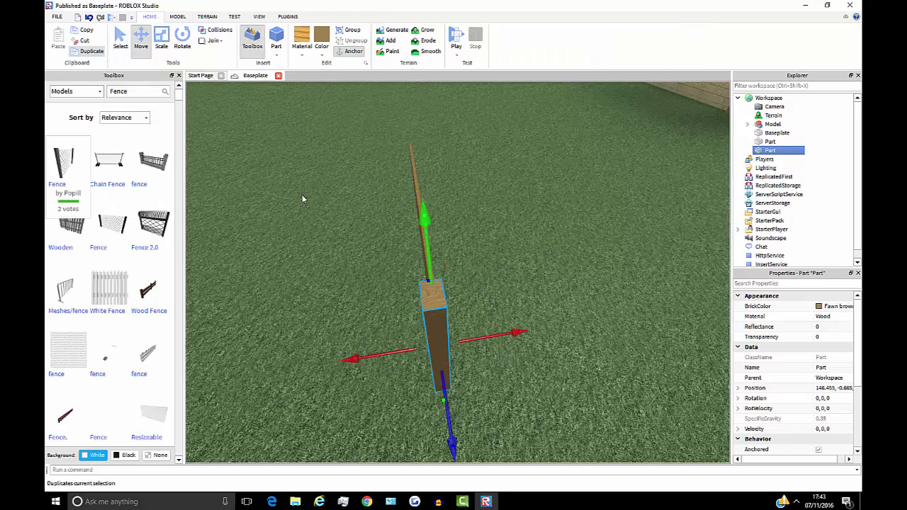
pyautogui.moveTo(449, 436); pyautogui.dragTo(433, 406)
pyautogui.moveTo(431, 409); pyautogui.dragTo(433, 406, button='right')
pyautogui.moveTo(433, 406); pyautogui.dragTo(484, 419)
pyautogui.moveTo(433, 406); pyautogui.dragTo(484, 420, button='right')
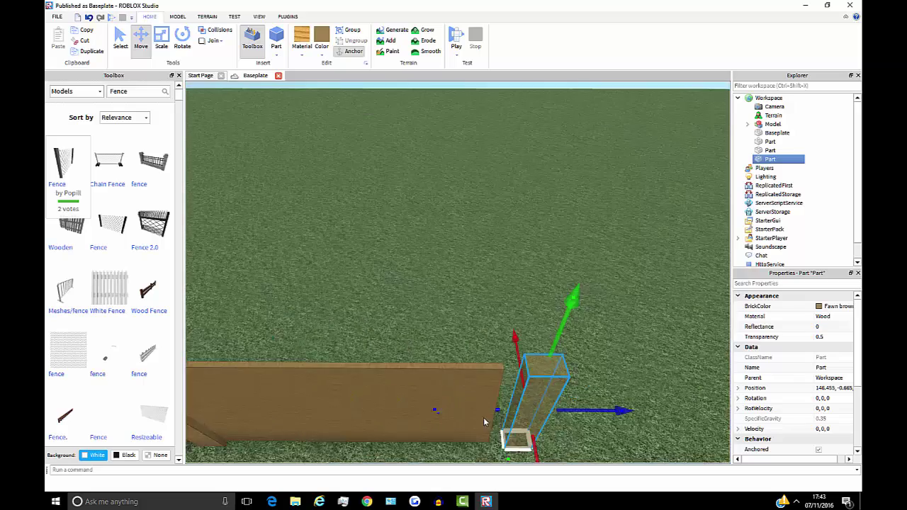
pyautogui.moveTo(484, 420); pyautogui.dragTo(361, 385)
pyautogui.moveTo(360, 385); pyautogui.dragTo(390, 379, button='right')
pyautogui.press('Delete')
# Group the panel and its post into a single fence section model
pyautogui.click(438, 368)
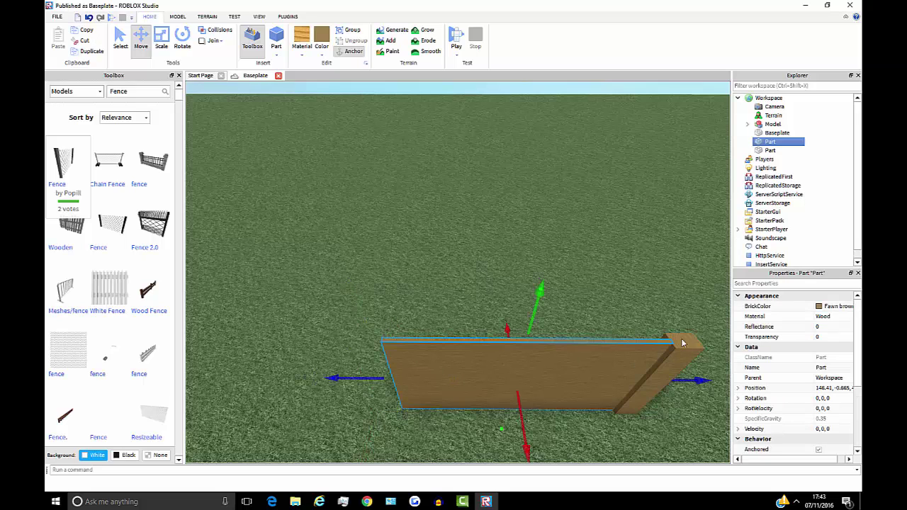
pyautogui.keyDown('ctrl'); pyautogui.click(684, 342); pyautogui.keyUp('ctrl')
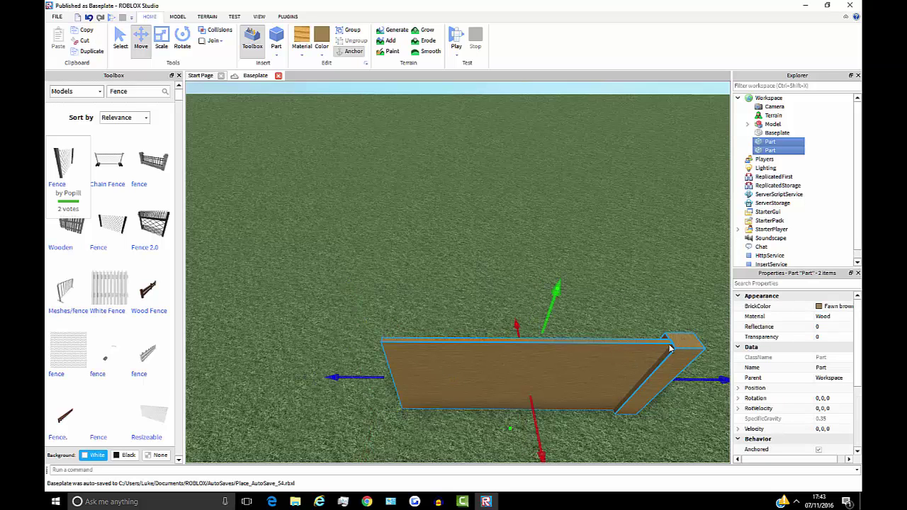
pyautogui.hotkey('ctrl', 'g')
# Duplicate the grouped fence section and line the copies up end to end to form a four-section fence
pyautogui.scroll(-2, 619, 345)
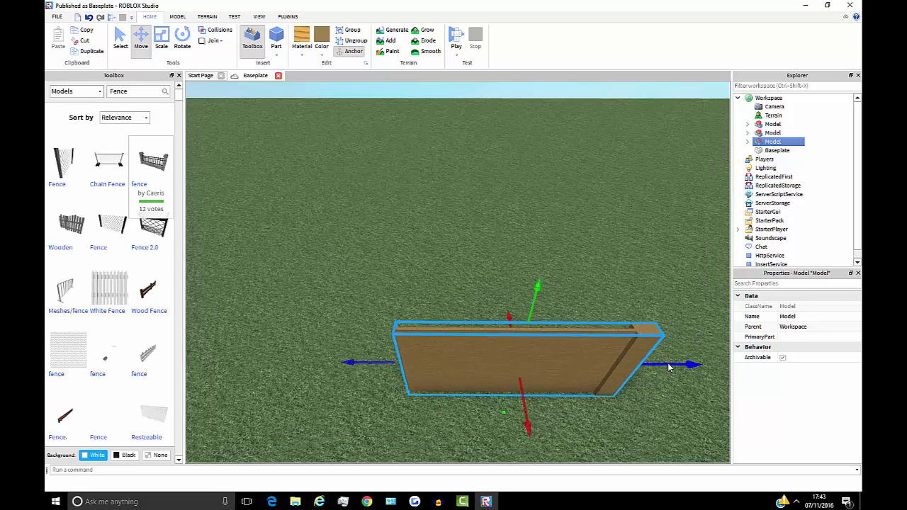
pyautogui.moveTo(433, 358); pyautogui.dragTo(435, 358)
pyautogui.click(479, 170)
pyautogui.moveTo(479, 170); pyautogui.dragTo(453, 253, button='right')
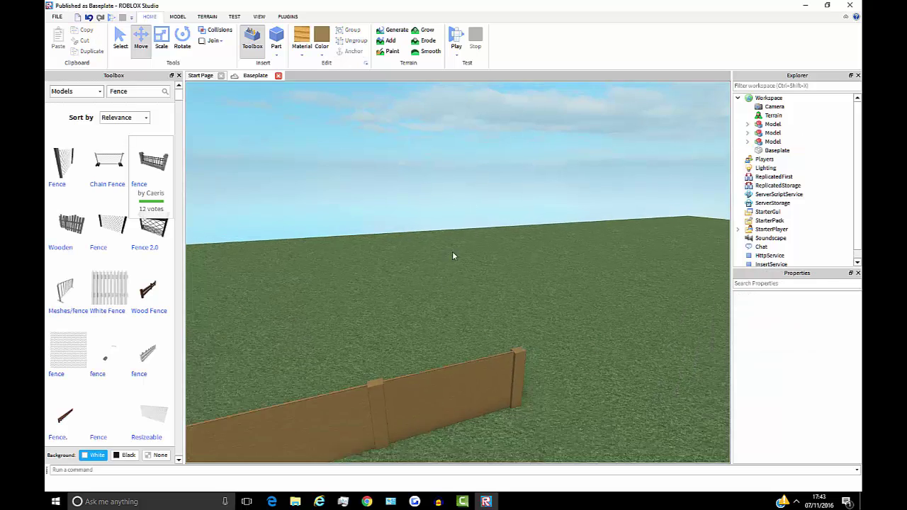
pyautogui.scroll(-6, 450, 312)
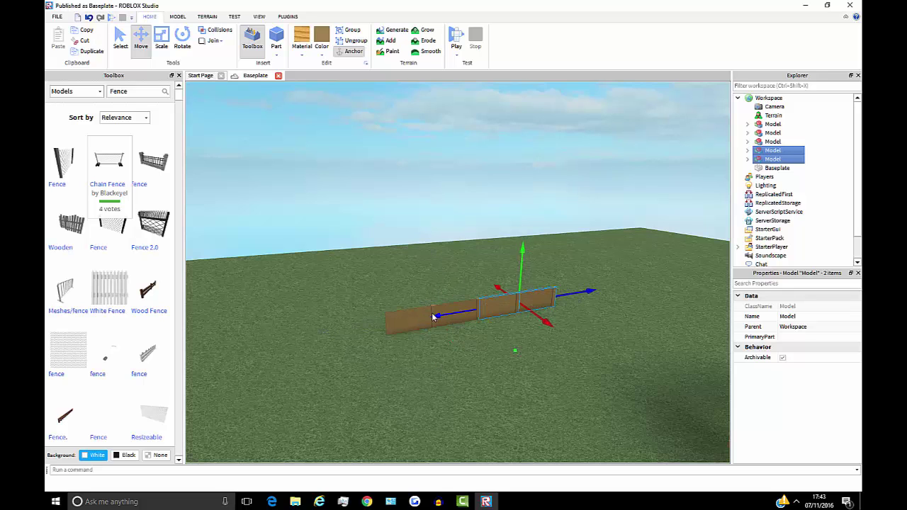
pyautogui.moveTo(510, 331); pyautogui.dragTo(543, 409, button='right')
pyautogui.click(445, 196)
# Insert the red-brown wooden fence model from the Fence search results onto the grass beside the house
pyautogui.scroll(-5, 447, 202)
pyautogui.scroll(5, 662, 341)
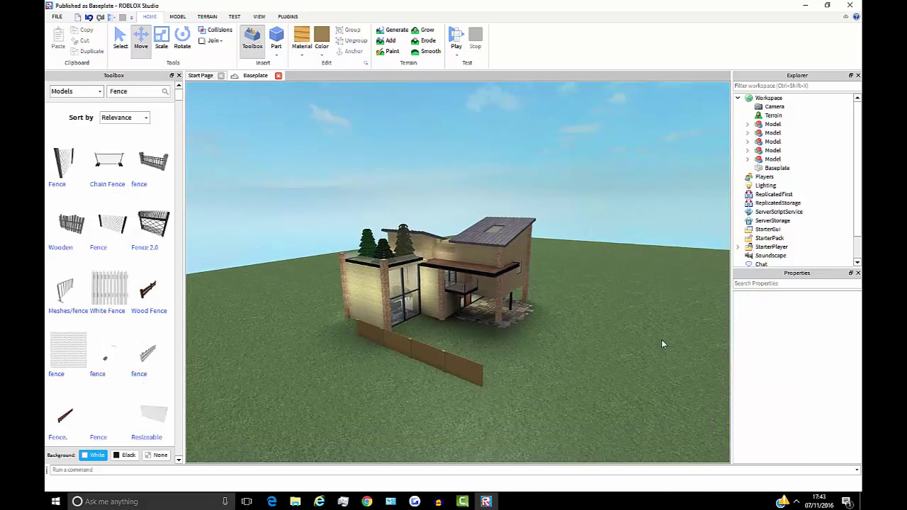
pyautogui.scroll(5, 600, 328)
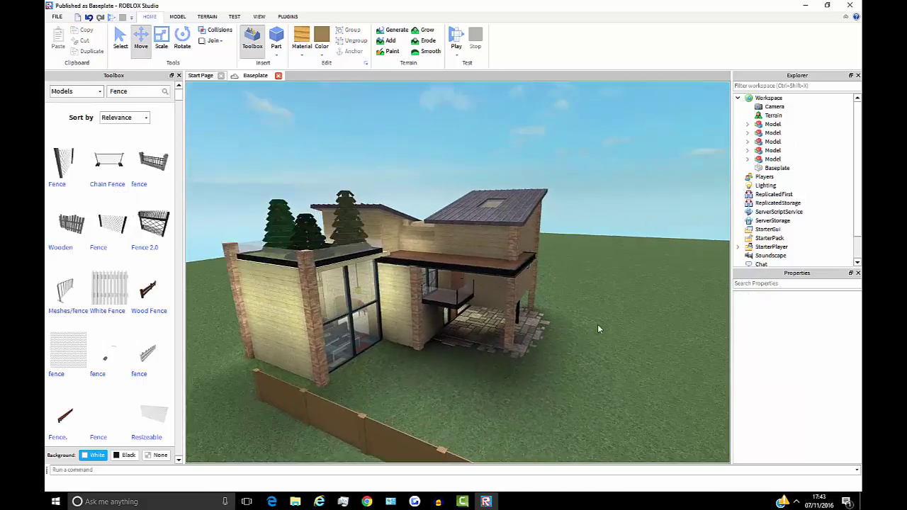
pyautogui.moveTo(599, 328); pyautogui.dragTo(265, 257, button='right')
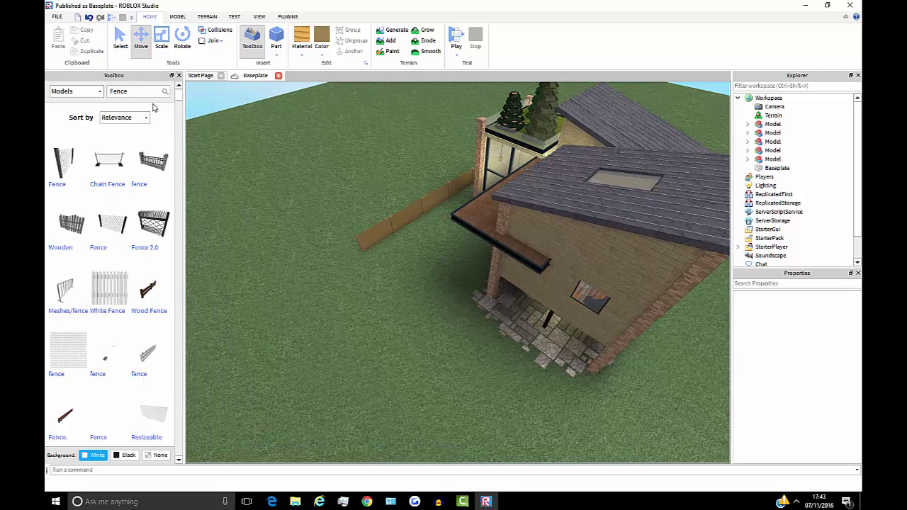
pyautogui.scroll(-3, 142, 234)
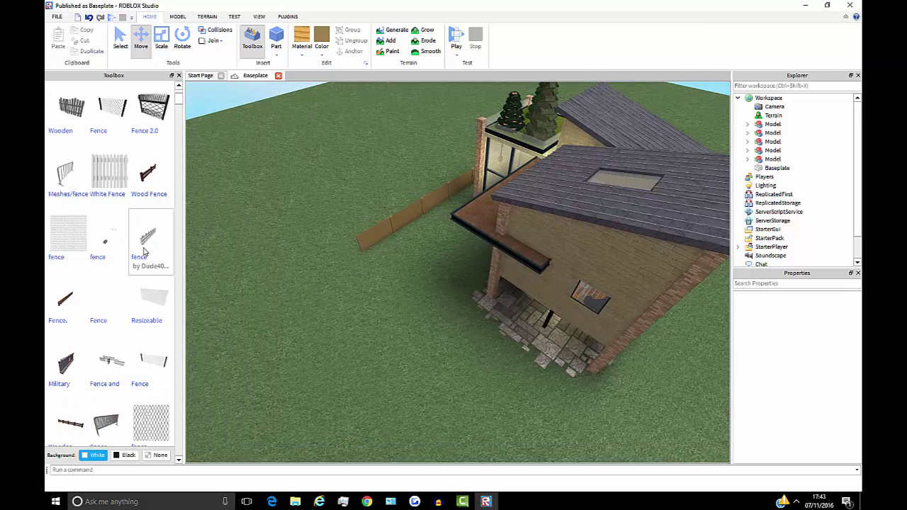
pyautogui.scroll(-5, 80, 248)
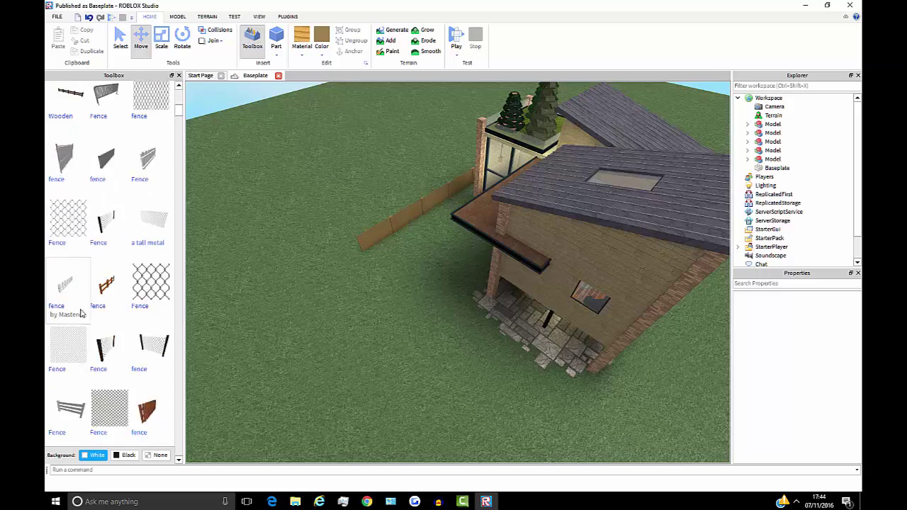
pyautogui.click(373, 295)
pyautogui.click(397, 337)
pyautogui.scroll(4, 395, 335)
pyautogui.moveTo(395, 334); pyautogui.dragTo(399, 335, button='right')
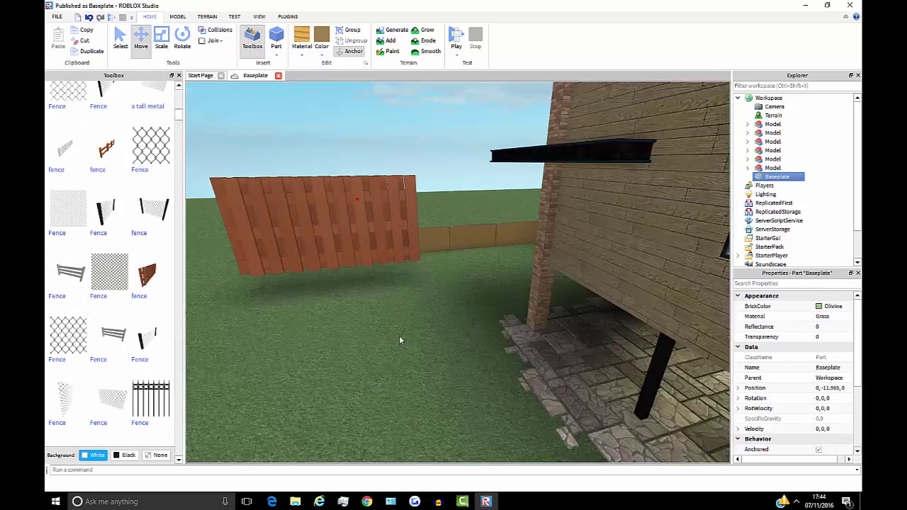
# Rotate the inserted red-brown fence a quarter turn and position it near the end of the plain fence row
pyautogui.press('a')
pyautogui.moveTo(373, 243); pyautogui.dragTo(432, 285)
pyautogui.press('r')
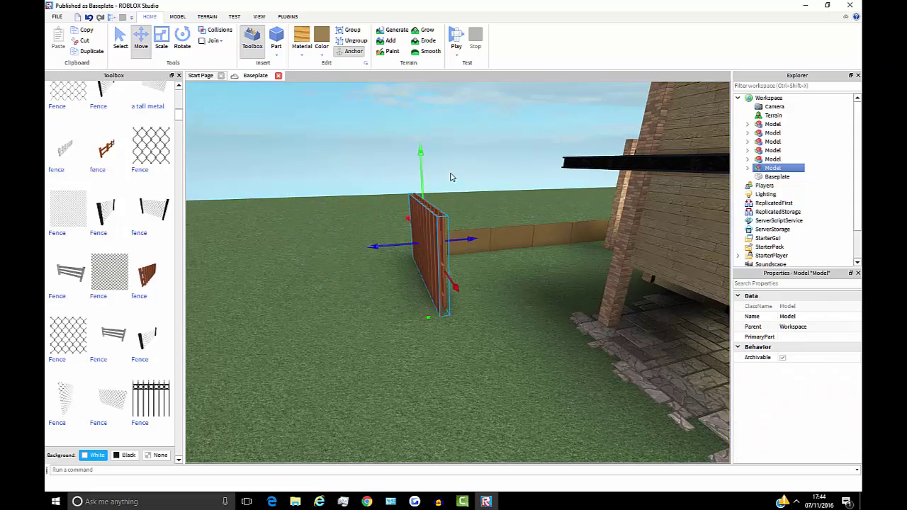
# Look over the red-brown fence against the house and the plain fence row, and delete it
pyautogui.click(464, 173)
pyautogui.moveTo(471, 168); pyautogui.dragTo(471, 169, button='right')
pyautogui.press('w')
pyautogui.press('d')
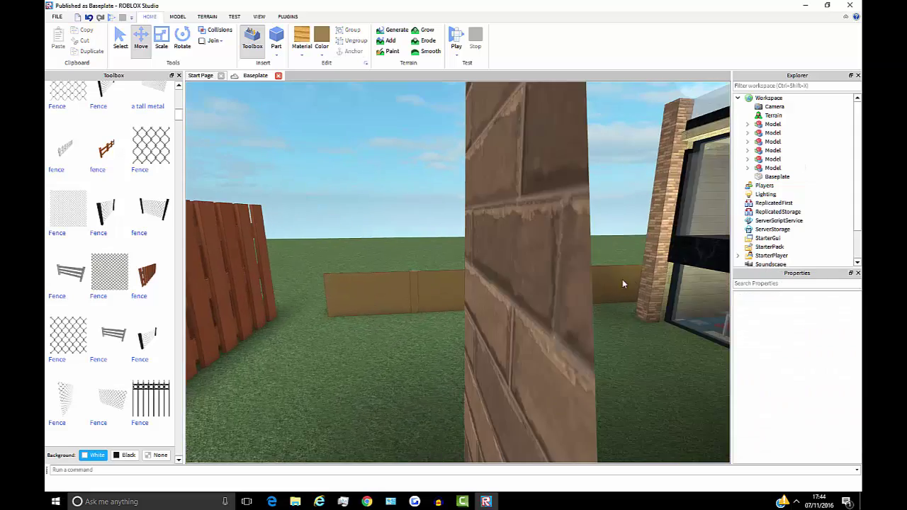
pyautogui.press('a')
pyautogui.press('w')
pyautogui.moveTo(413, 278); pyautogui.dragTo(266, 298, button='right')
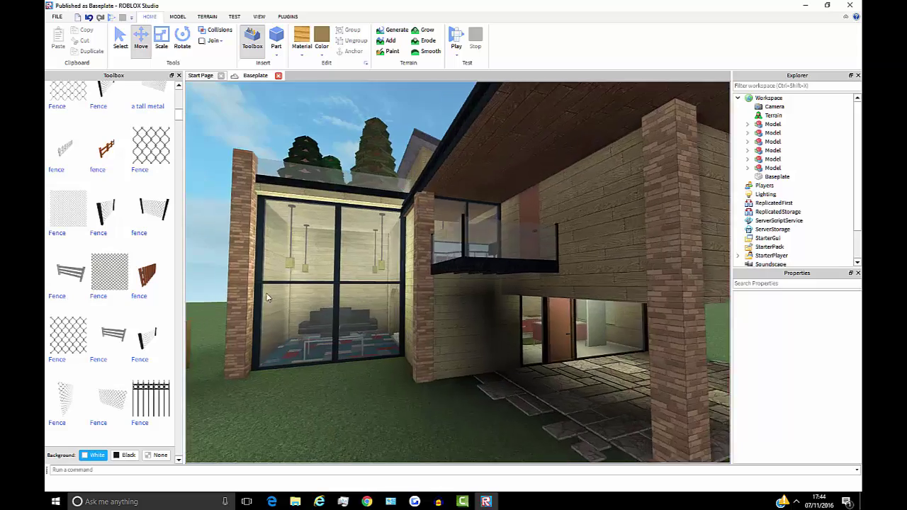
pyautogui.press('s')
pyautogui.moveTo(506, 267); pyautogui.dragTo(578, 279, button='right')
pyautogui.click(606, 288)
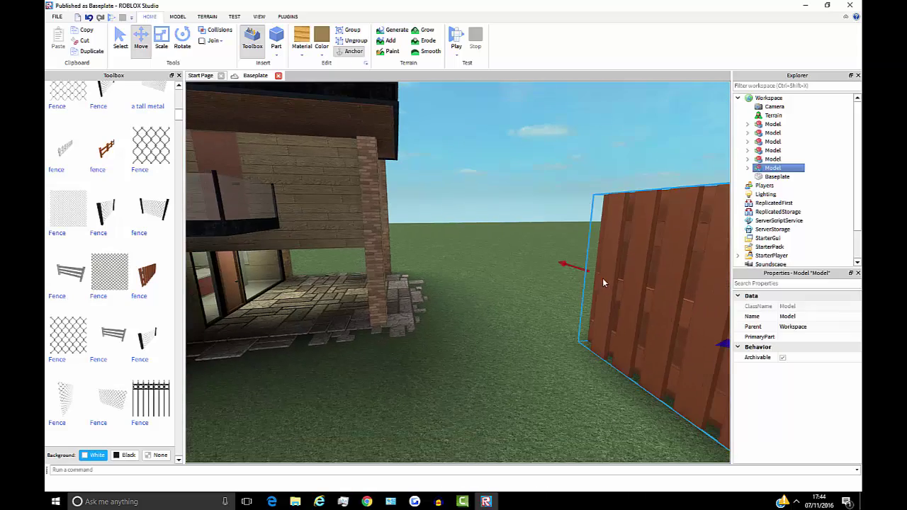
pyautogui.press('Delete')
pyautogui.press('s')
pyautogui.press('s')
pyautogui.press('s')
pyautogui.press('s')
pyautogui.press('s')
pyautogui.press('s')
pyautogui.moveTo(538, 170); pyautogui.dragTo(511, 291, button='right')
pyautogui.press('w')
pyautogui.press('s')
pyautogui.press('d')
pyautogui.press('w')
pyautogui.scroll(3, 453, 326)
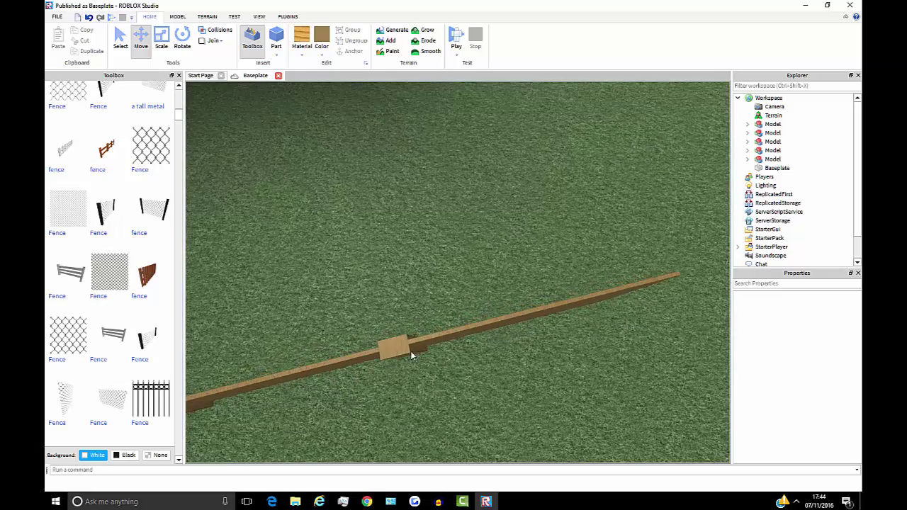
pyautogui.click(410, 356)
pyautogui.scroll(3, 368, 397)
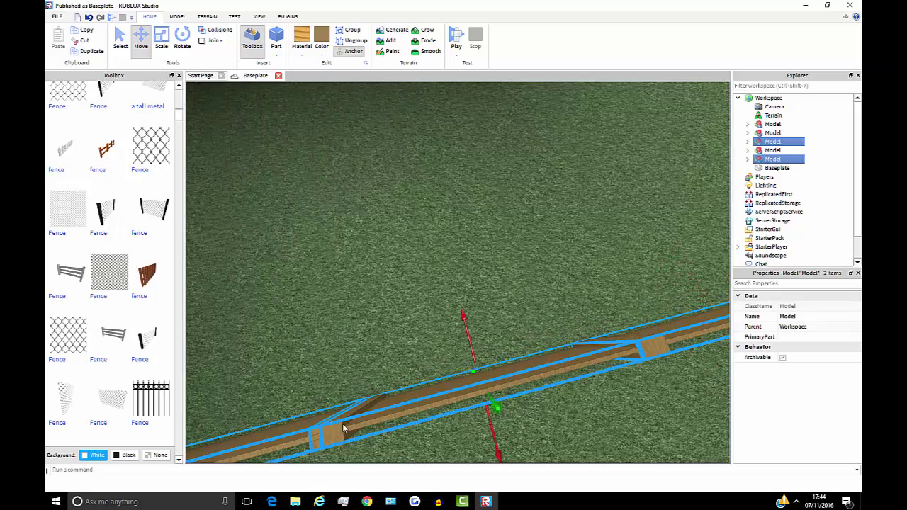
pyautogui.keyDown('ctrl'); pyautogui.click(343, 425); pyautogui.keyUp('ctrl')
pyautogui.moveTo(343, 425)
pyautogui.mouseDown(button='right')
pyautogui.moveTo(332, 419)
pyautogui.moveTo(356, 419)
pyautogui.mouseUp(button='right')
pyautogui.press('a')
pyautogui.keyDown('ctrl'); pyautogui.click(390, 322); pyautogui.keyUp('ctrl')
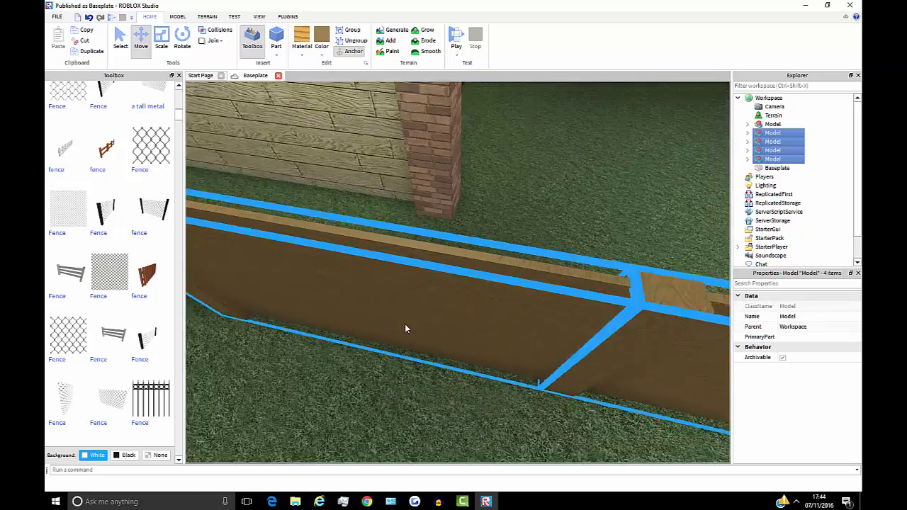
pyautogui.scroll(-8, 481, 241)
pyautogui.moveTo(482, 241); pyautogui.dragTo(492, 249, button='right')
pyautogui.click(482, 240)
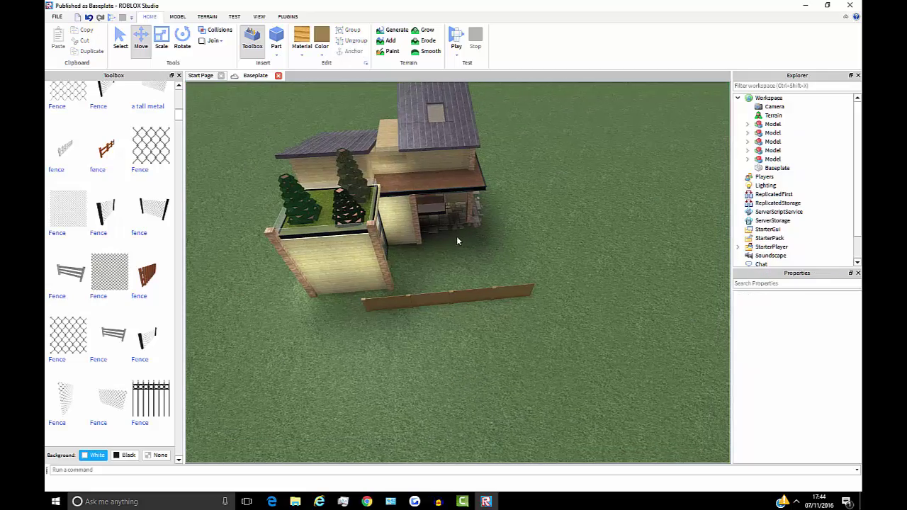
# Look over the house from above and around its roof, balcony and patio, with the fence row beside it
pyautogui.scroll(5, 433, 210)
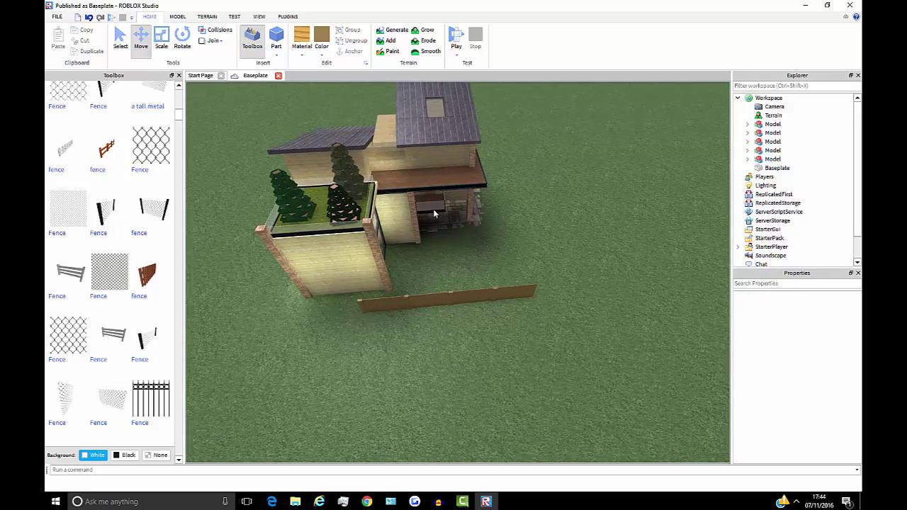
pyautogui.moveTo(434, 237); pyautogui.dragTo(439, 242, button='right')
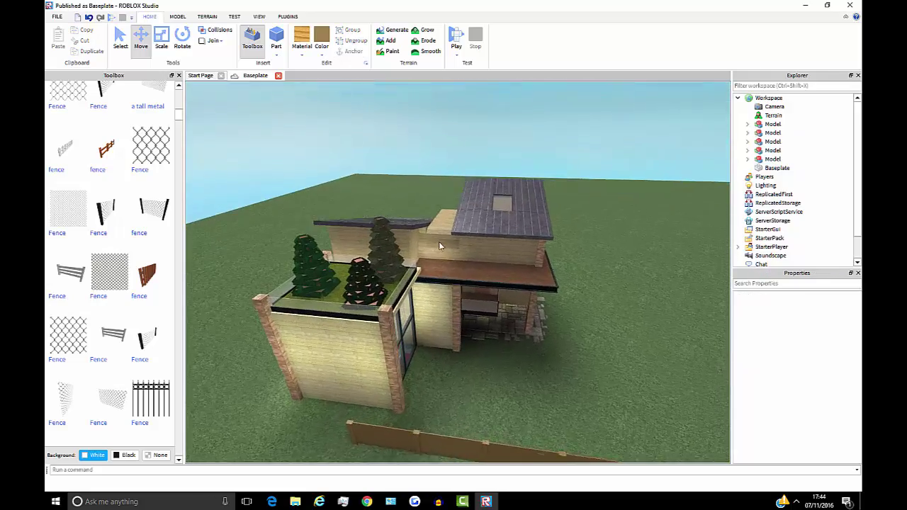
pyautogui.scroll(6, 439, 246)
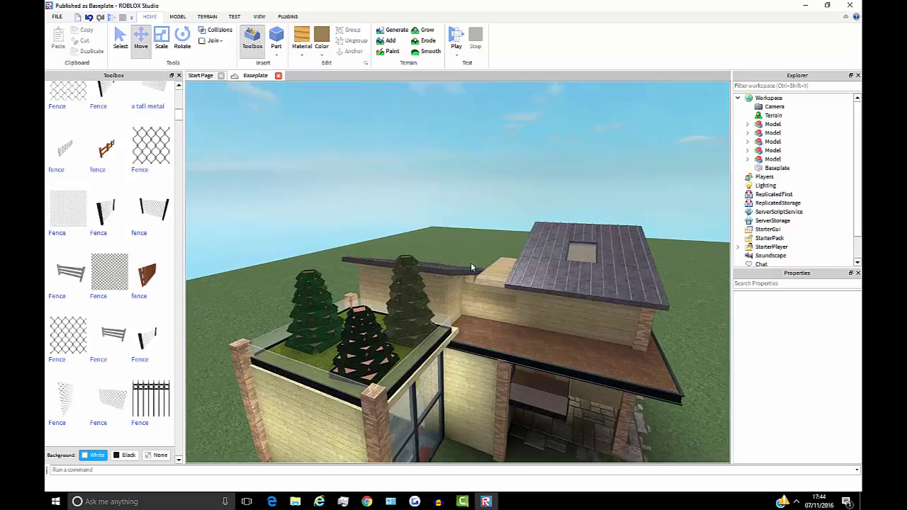
pyautogui.scroll(8, 480, 238)
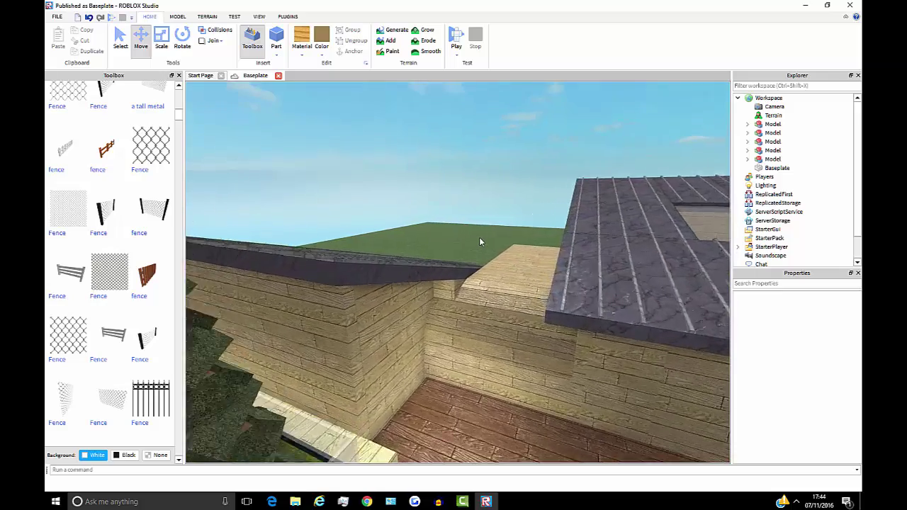
pyautogui.scroll(8, 479, 238)
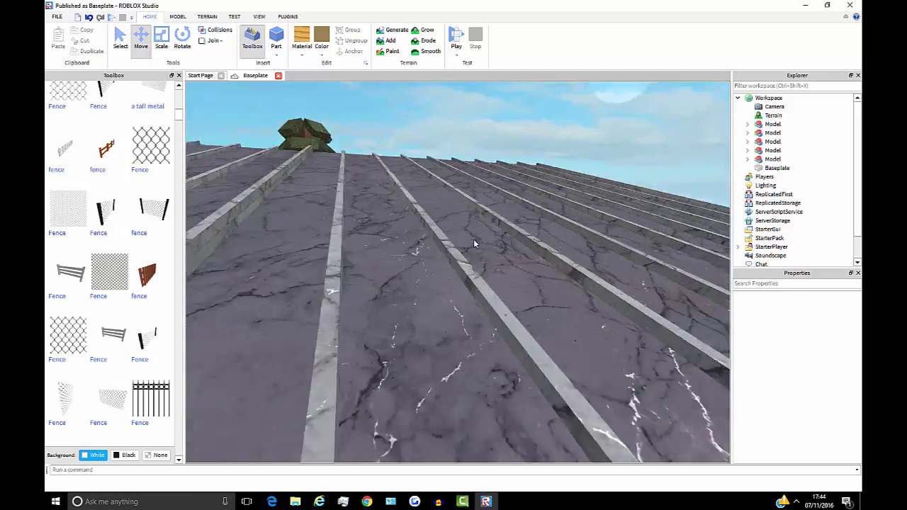
pyautogui.scroll(3, 475, 243)
pyautogui.moveTo(475, 243); pyautogui.dragTo(496, 227, button='right')
pyautogui.scroll(2, 496, 227)
pyautogui.scroll(-10, 496, 228)
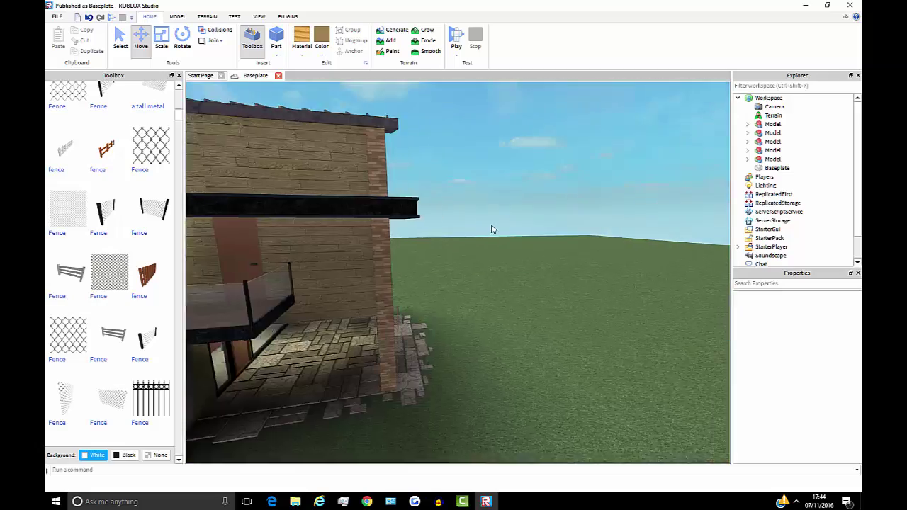
pyautogui.press('a')
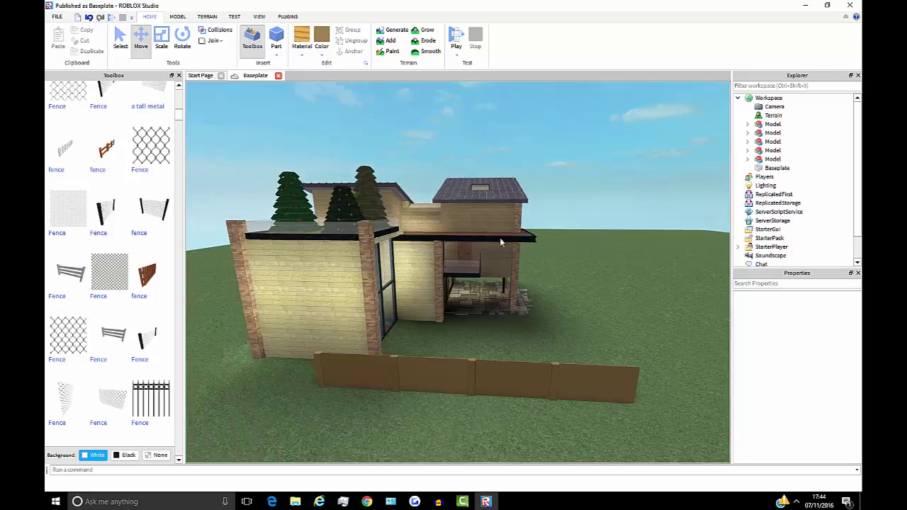
pyautogui.press('w')
pyautogui.press('w')
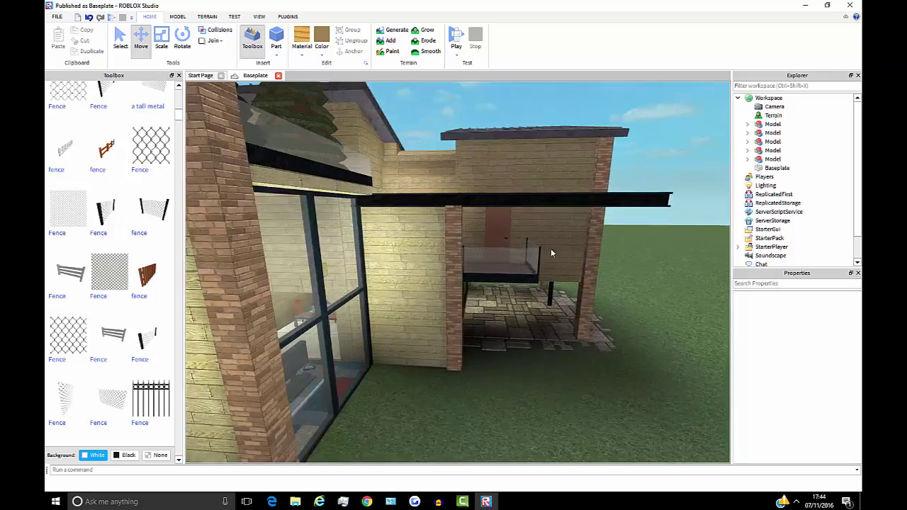
pyautogui.moveTo(551, 253); pyautogui.dragTo(515, 124, button='right')
pyautogui.press('w')
pyautogui.press('s')
pyautogui.press('w')
pyautogui.press('s')
pyautogui.press('a')
pyautogui.press('a')
pyautogui.press('w')
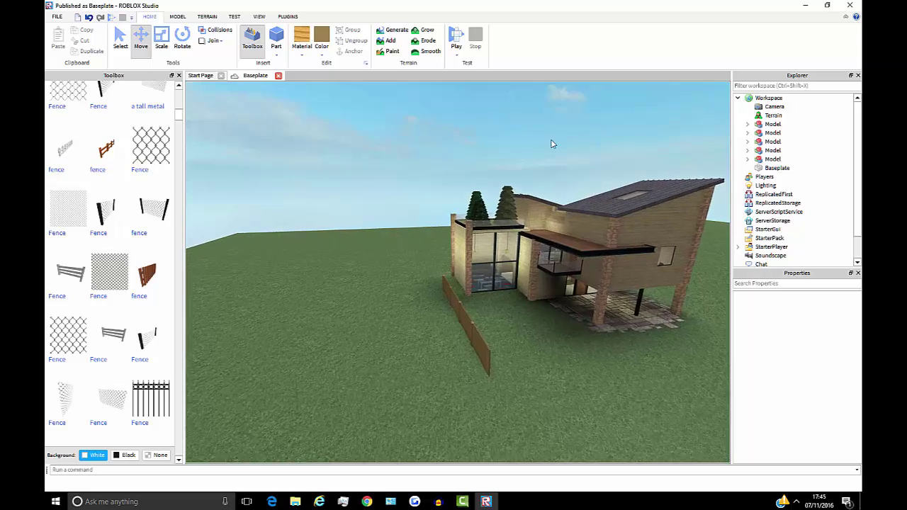
# Delete the four sections of the plain wooden fence beside the house
pyautogui.press('w')
pyautogui.moveTo(561, 144); pyautogui.dragTo(535, 233, button='right')
pyautogui.press('a')
pyautogui.click(468, 369)
pyautogui.press('Delete')
pyautogui.click(341, 354)
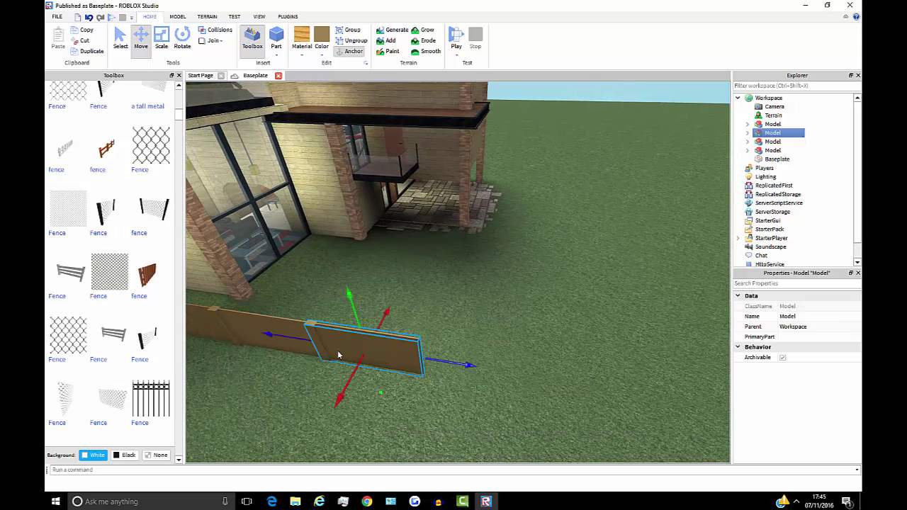
pyautogui.press('Delete')
pyautogui.moveTo(309, 339); pyautogui.dragTo(371, 282, button='right')
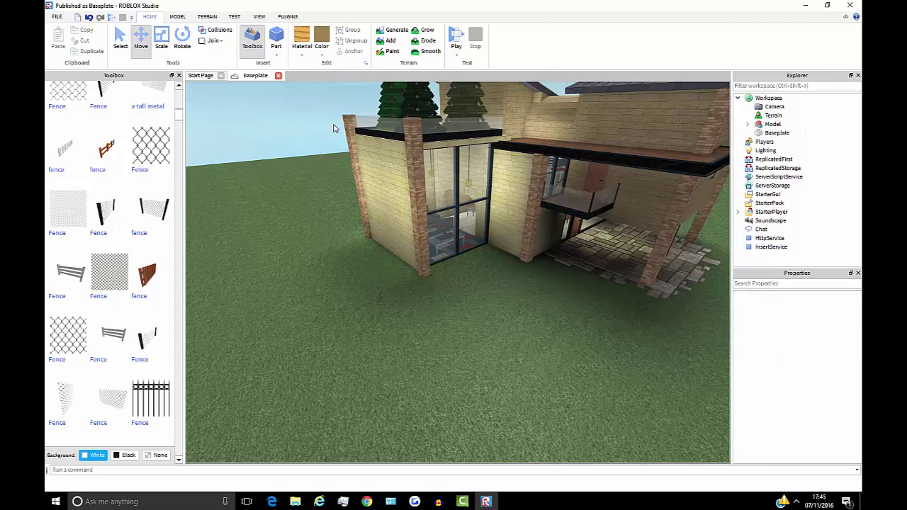
# Look around the house's glass-walled side, balcony, stone patio and windowed end wall
pyautogui.press('w')
pyautogui.moveTo(342, 128); pyautogui.dragTo(433, 233, button='right')
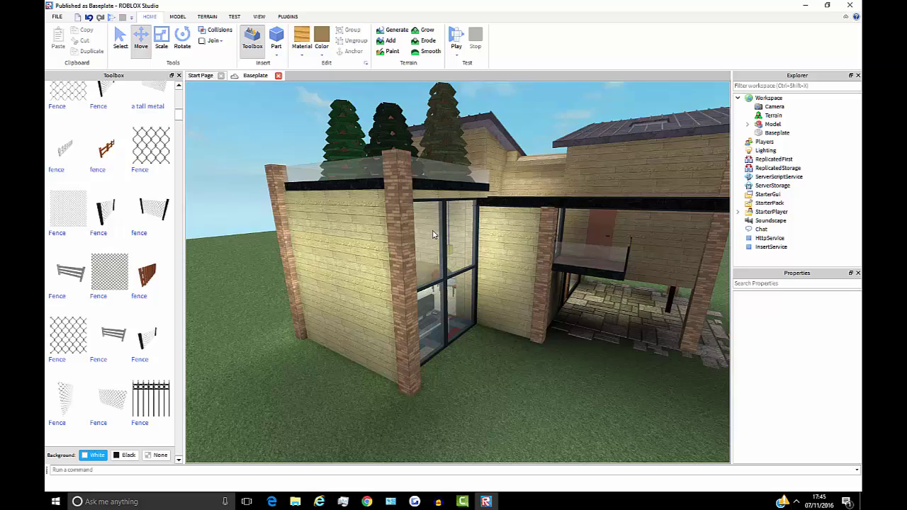
pyautogui.press('d')
pyautogui.press('w')
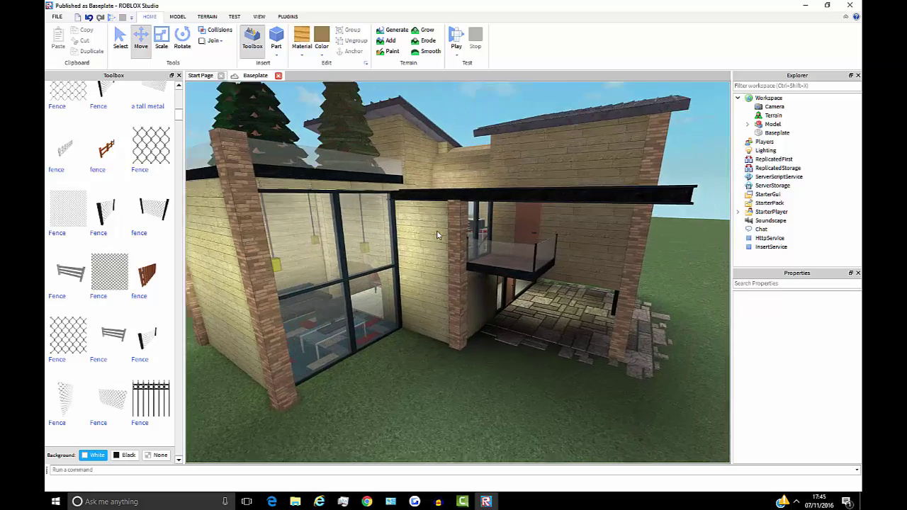
pyautogui.press('d')
pyautogui.press('w')
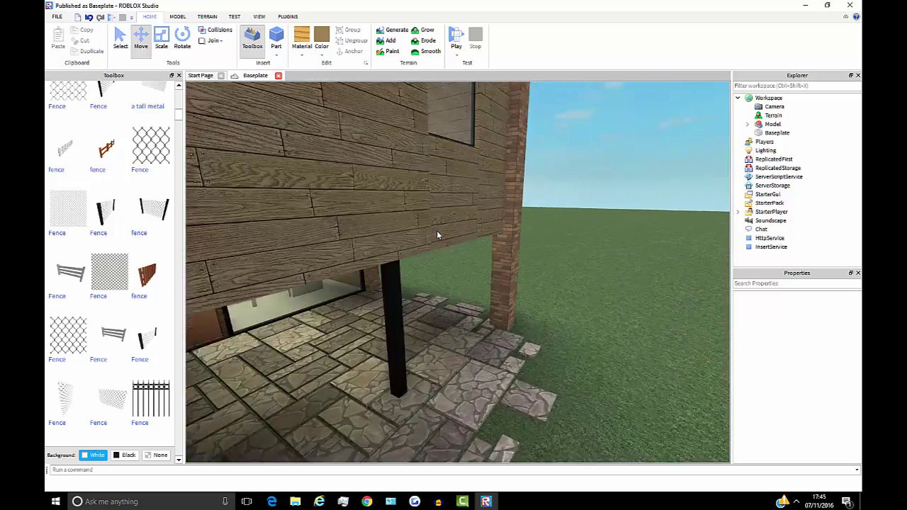
pyautogui.moveTo(434, 230); pyautogui.dragTo(423, 225, button='right')
pyautogui.press('d')
pyautogui.press('s')
pyautogui.press('a')
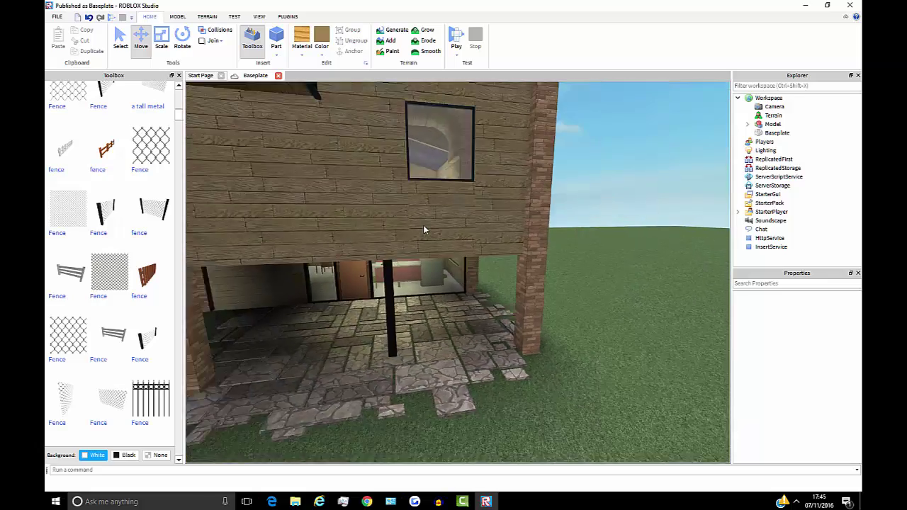
pyautogui.press('s')
pyautogui.press('a')
# Undo the deletions of the four fence sections
pyautogui.hotkey('ctrl', 'z')
pyautogui.press('a')
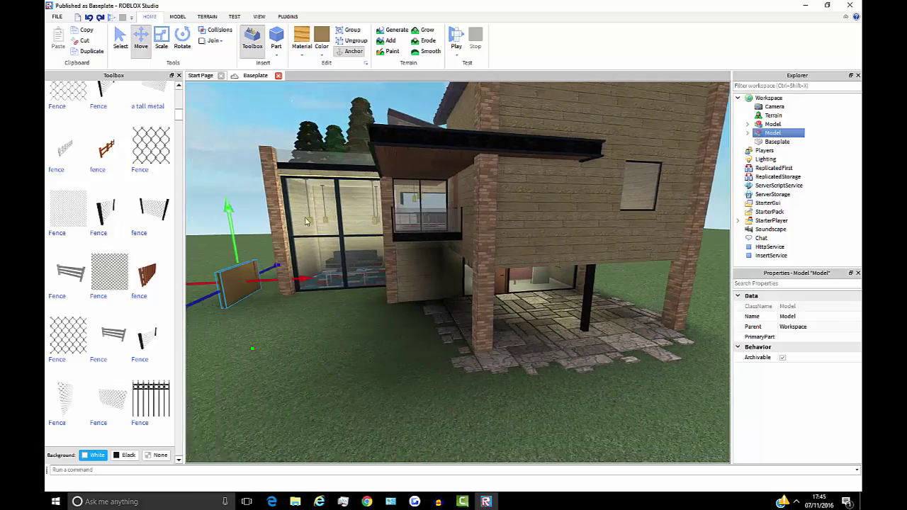
pyautogui.press('w')
pyautogui.moveTo(307, 227); pyautogui.dragTo(307, 228, button='right')
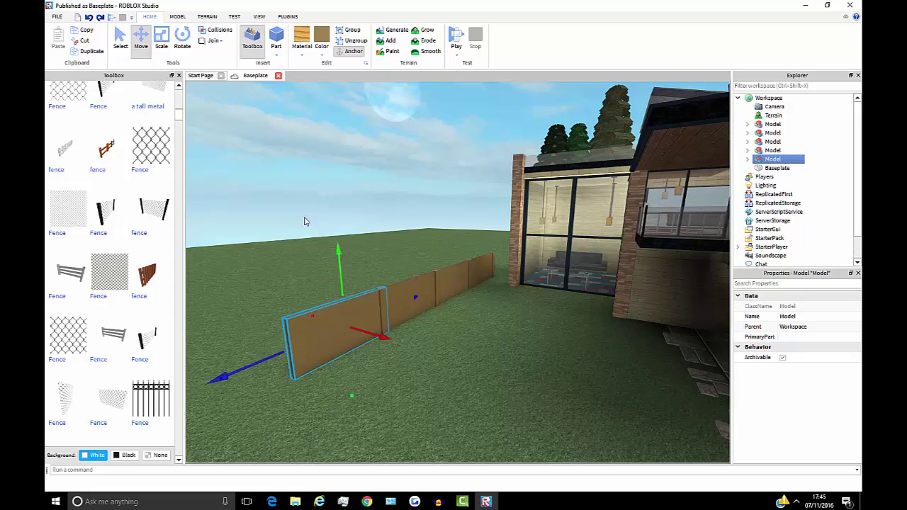
pyautogui.press('a')
pyautogui.press('w')
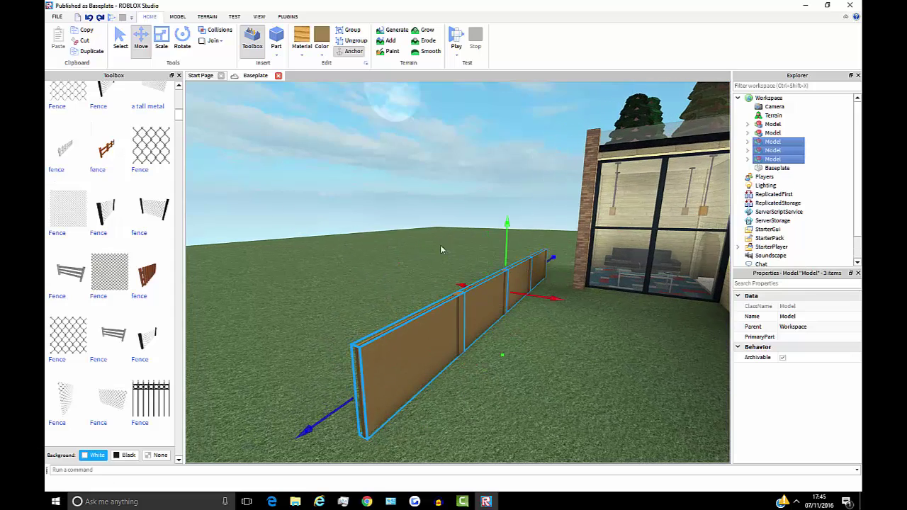
# Duplicate the four fence sections together and slide the copies along the row to make an eight-section fence
pyautogui.press('w')
pyautogui.moveTo(486, 251); pyautogui.dragTo(467, 214, button='right')
pyautogui.press('a')
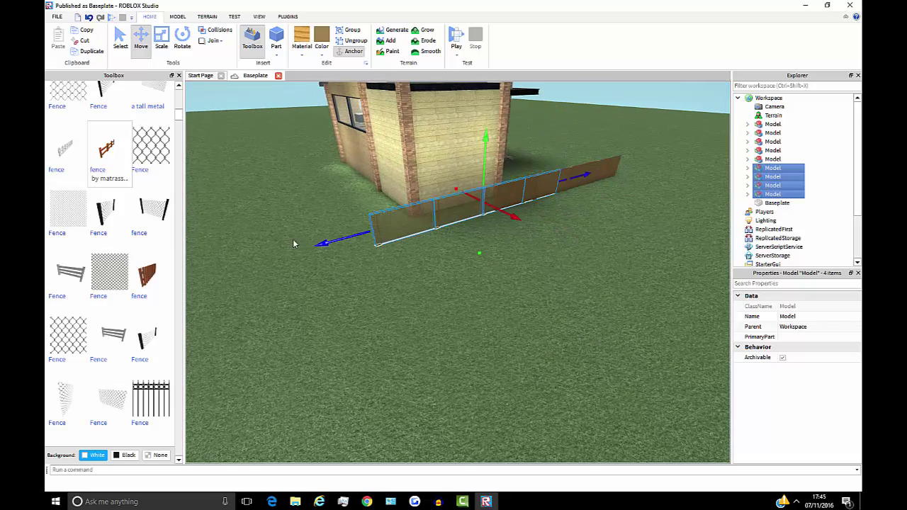
pyautogui.press('s')
pyautogui.moveTo(229, 253); pyautogui.dragTo(207, 273)
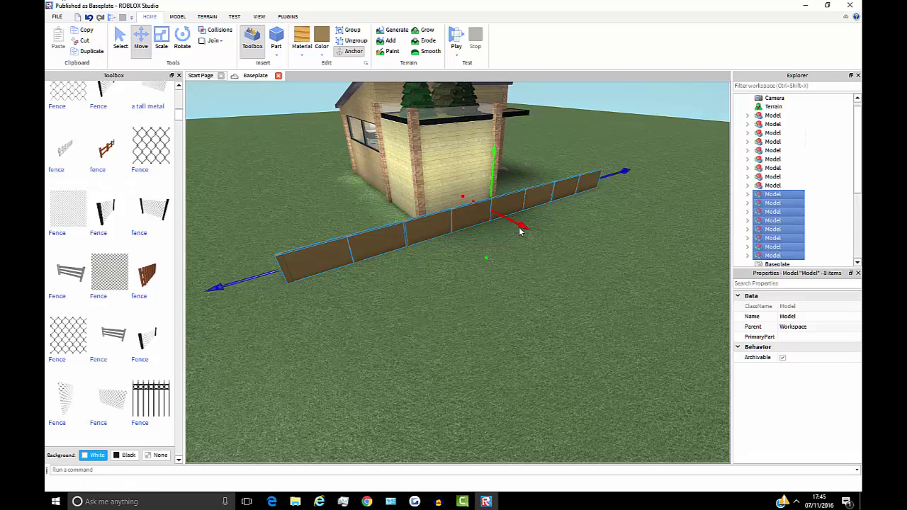
# Duplicate the eight-section fence row and move the copy to the opposite side of the house
pyautogui.press('a')
pyautogui.moveTo(521, 231); pyautogui.dragTo(414, 181)
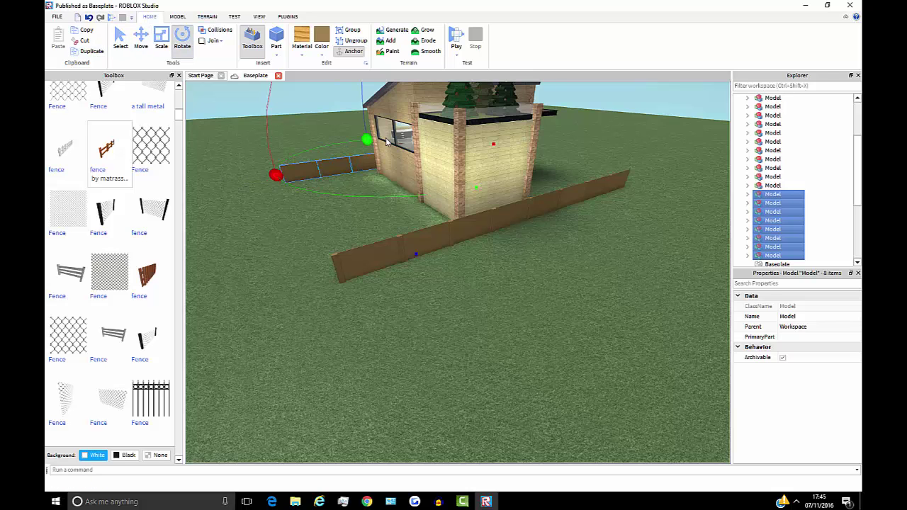
# Turn a copy of the eight-section row by 90 degrees and place it across the ends of the two parallel fence rows
pyautogui.moveTo(506, 184); pyautogui.dragTo(506, 193)
pyautogui.press('w')
pyautogui.moveTo(494, 173)
pyautogui.mouseDown(button='right')
pyautogui.moveTo(477, 149)
pyautogui.moveTo(488, 174)
pyautogui.mouseUp(button='right')
pyautogui.scroll(-6, 487, 177)
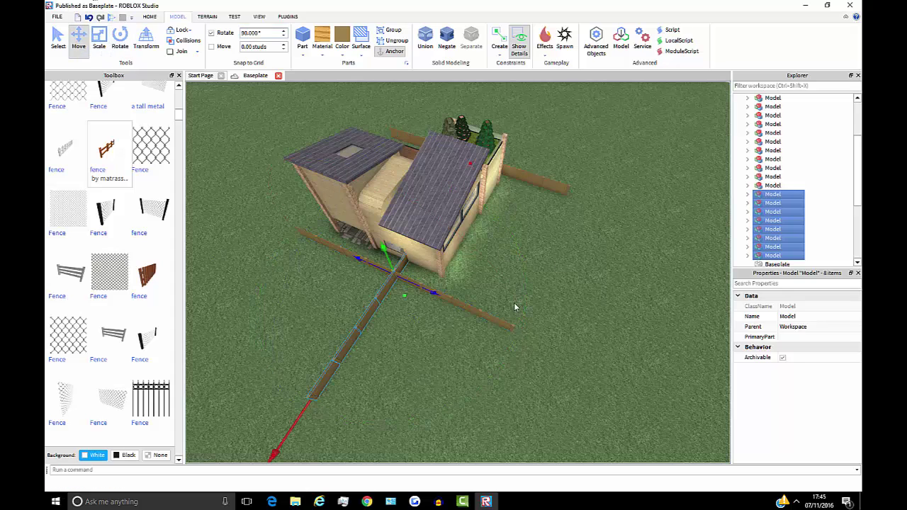
pyautogui.moveTo(568, 325); pyautogui.dragTo(577, 320)
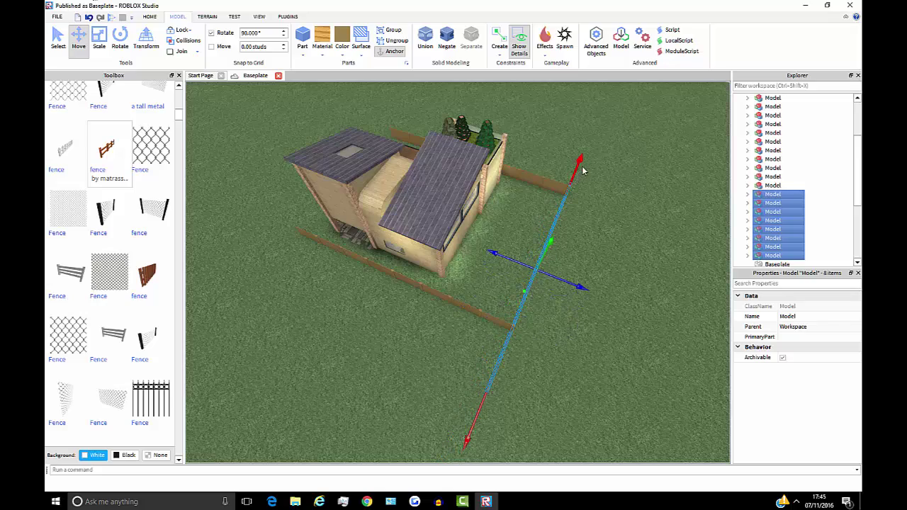
# Delete the two surplus sections of the cross row that extend past the corner with the patio-side fence
pyautogui.moveTo(578, 174); pyautogui.dragTo(520, 315, button='right')
pyautogui.scroll(5, 577, 176)
pyautogui.click(520, 315)
pyautogui.click(516, 259)
pyautogui.press('Delete')
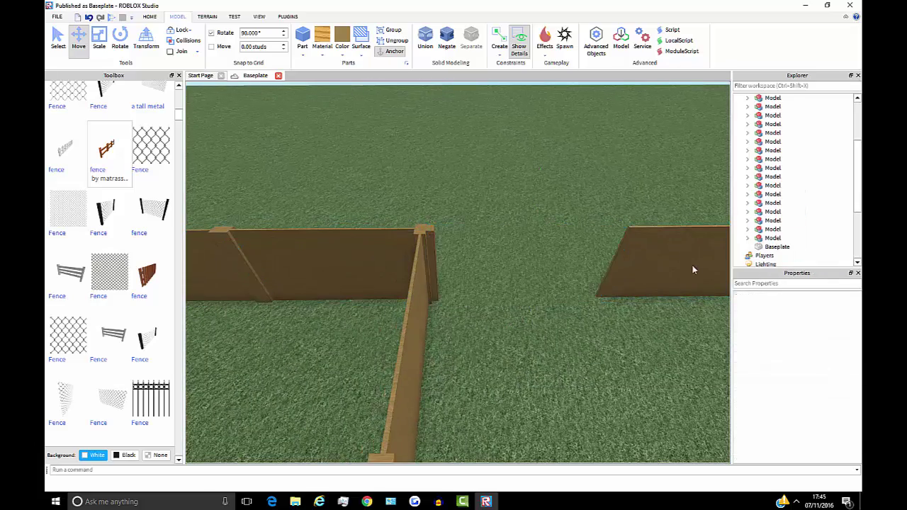
pyautogui.click(692, 268)
pyautogui.press('Delete')
# Select all eight sections of the patio-side fence row and line the row up with the corner of the cross row
pyautogui.moveTo(420, 280); pyautogui.dragTo(537, 344, button='right')
pyautogui.keyDown('ctrl'); pyautogui.click(538, 343); pyautogui.keyUp('ctrl')
pyautogui.moveTo(352, 286); pyautogui.dragTo(410, 286, button='right')
pyautogui.keyDown('ctrl'); pyautogui.click(410, 289); pyautogui.keyUp('ctrl')
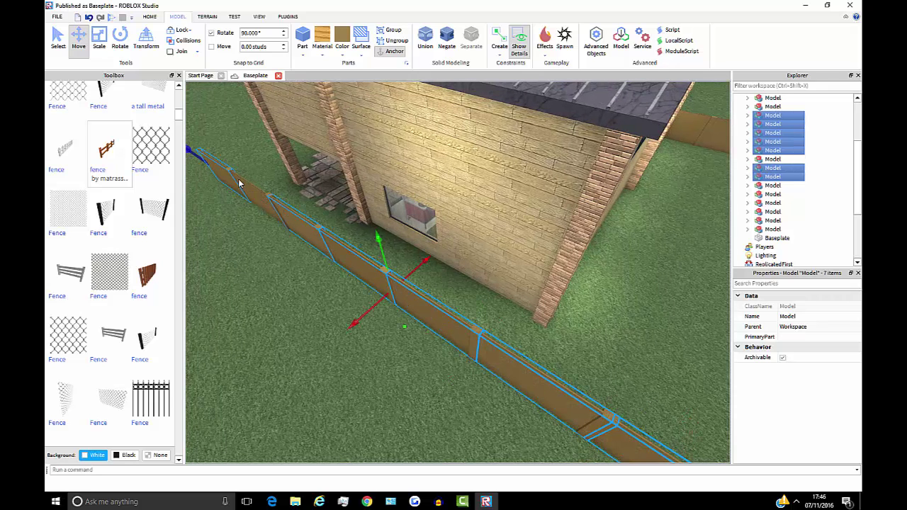
pyautogui.scroll(-4, 459, 267)
pyautogui.moveTo(460, 266); pyautogui.dragTo(333, 332, button='right')
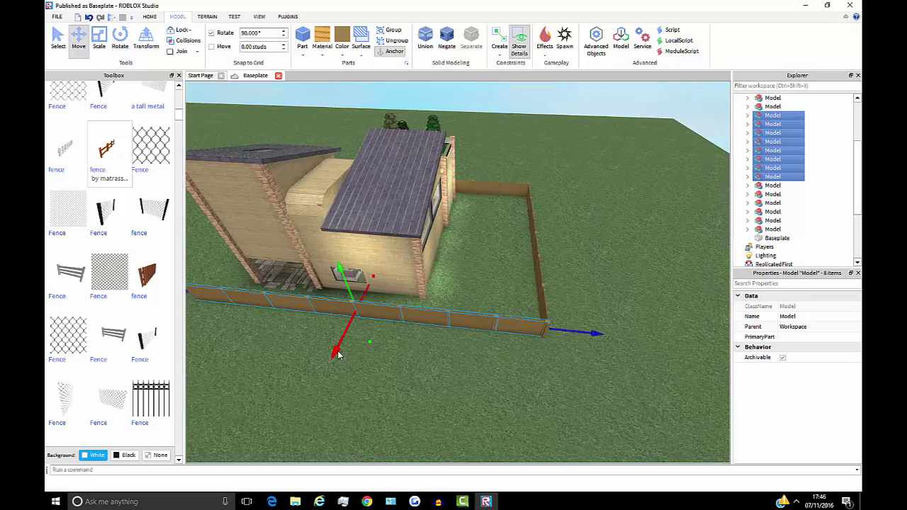
# Examine the fence corners and the three-sided enclosure around the house
pyautogui.moveTo(523, 160); pyautogui.dragTo(523, 162, button='right')
pyautogui.click(523, 161)
pyautogui.scroll(5, 558, 191)
pyautogui.scroll(3, 576, 349)
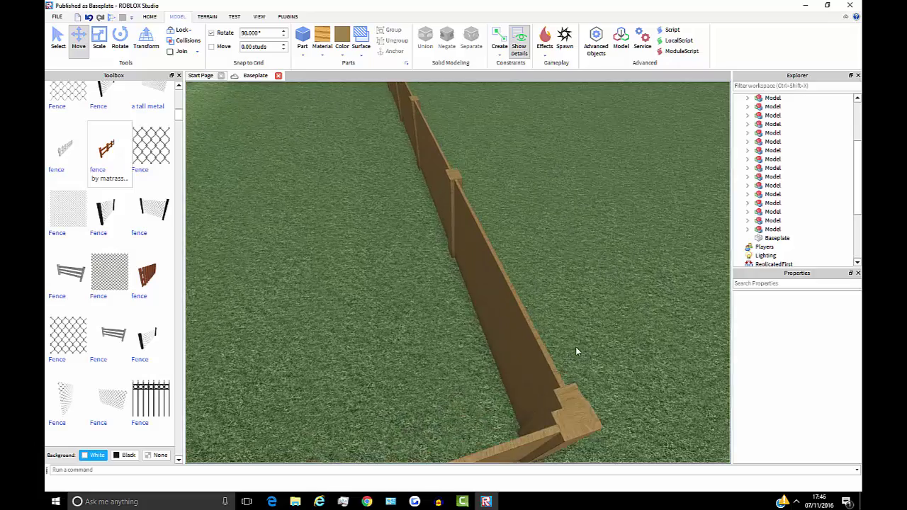
pyautogui.moveTo(577, 350); pyautogui.dragTo(573, 349, button='right')
pyautogui.scroll(5, 574, 352)
pyautogui.scroll(8, 575, 352)
pyautogui.scroll(-5, 572, 349)
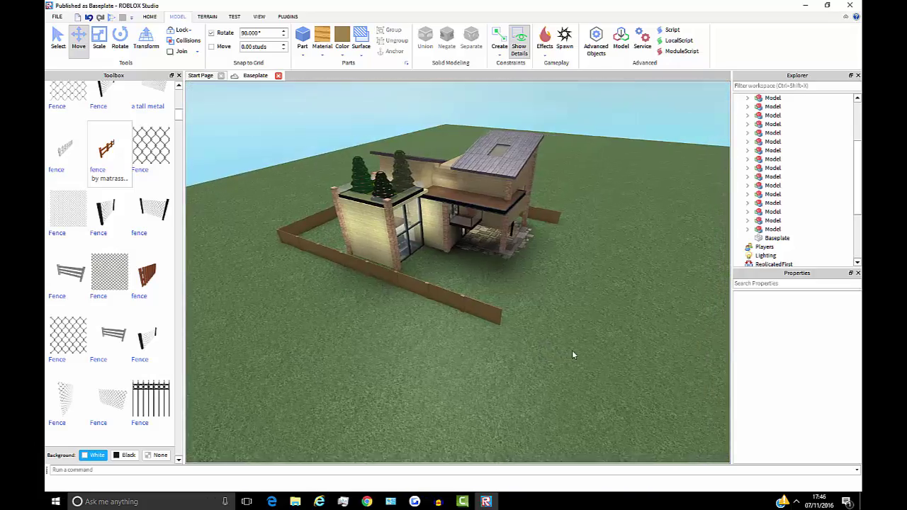
pyautogui.press('w')
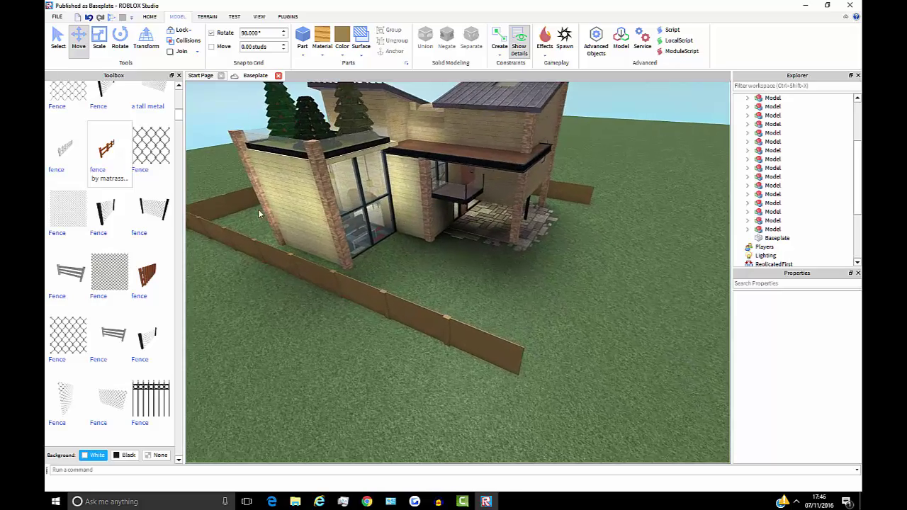
pyautogui.scroll(5, 256, 209)
pyautogui.moveTo(256, 210); pyautogui.dragTo(260, 222, button='right')
pyautogui.scroll(-5, 261, 221)
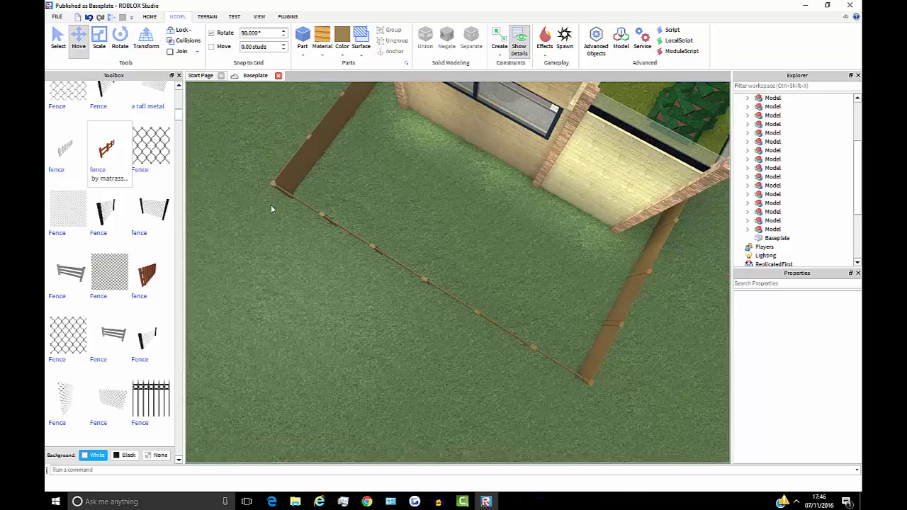
# Duplicate two fence sections, turn the copies and place them at the corner of a side row to start the front row by the patio
pyautogui.press('a')
pyautogui.press('w')
pyautogui.click(689, 409)
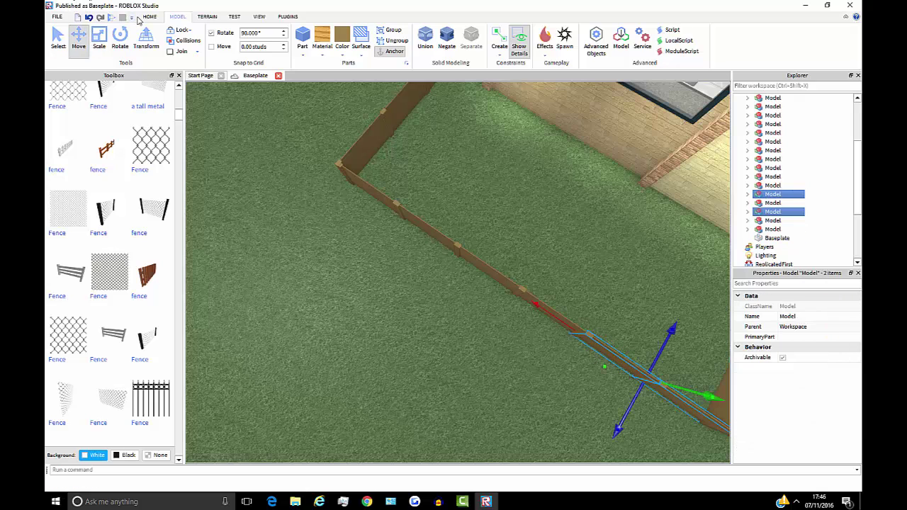
pyautogui.moveTo(663, 357); pyautogui.dragTo(633, 339, button='right')
pyautogui.press('w')
pyautogui.press('d')
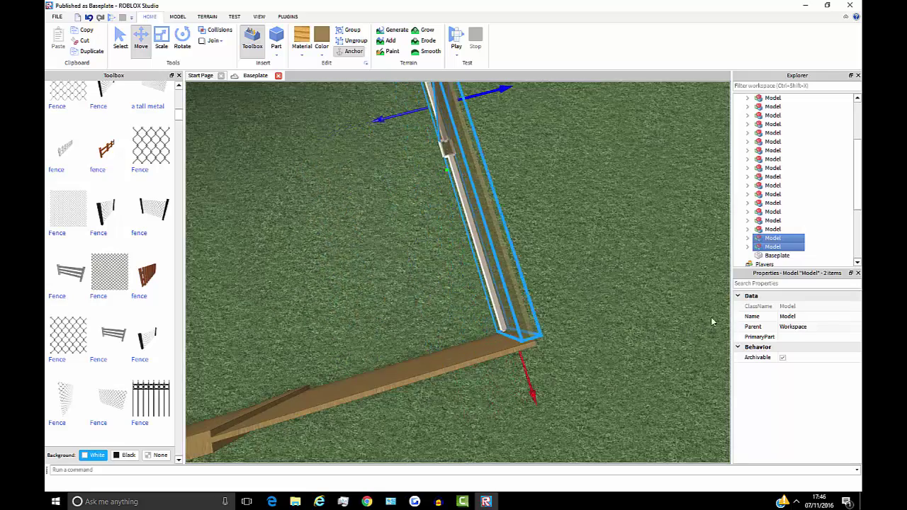
pyautogui.press('s')
pyautogui.click(183, 38)
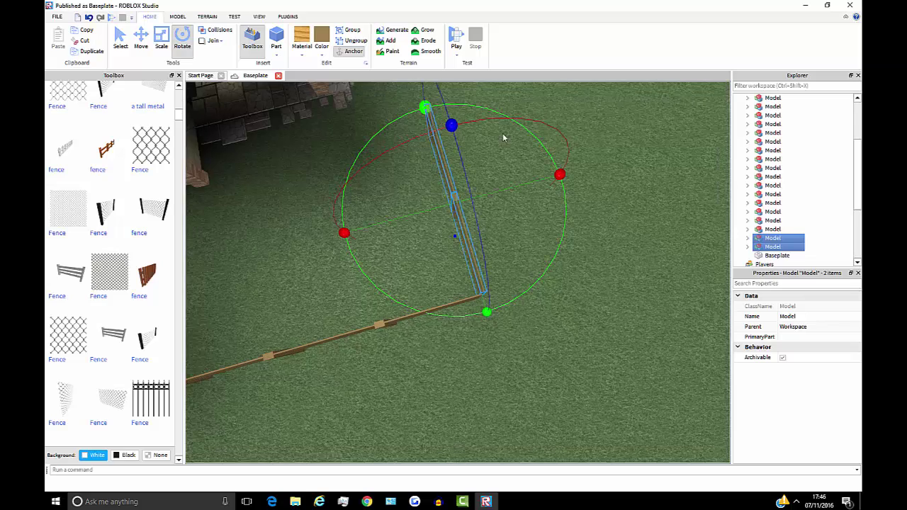
pyautogui.moveTo(426, 379); pyautogui.dragTo(429, 377)
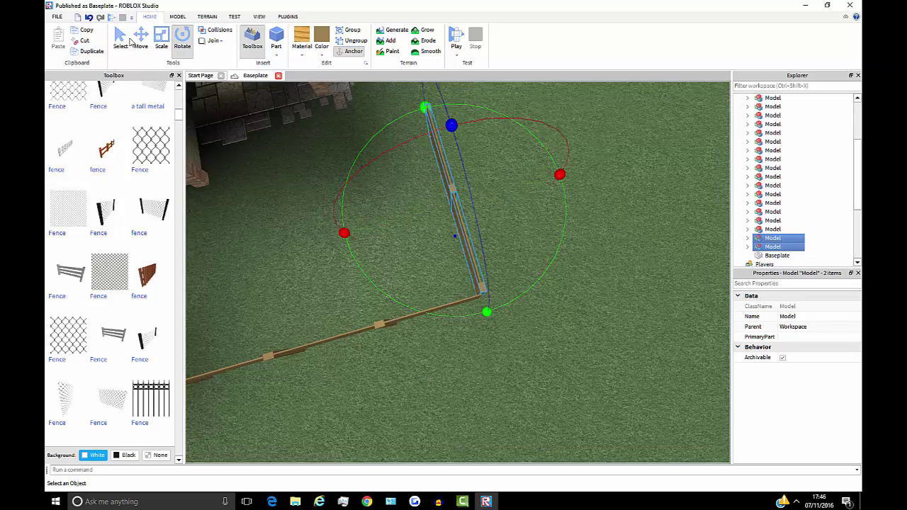
# Duplicate the two front sections and move the copies along the row to extend the fence past the patio
pyautogui.click(130, 42)
pyautogui.click(141, 42)
pyautogui.press('w')
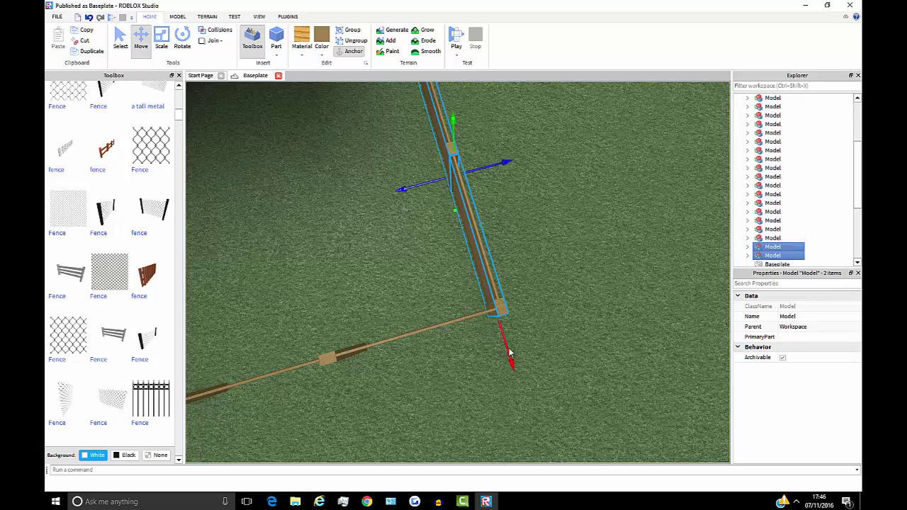
pyautogui.moveTo(475, 292); pyautogui.dragTo(482, 292, button='right')
pyautogui.moveTo(505, 346); pyautogui.dragTo(458, 336)
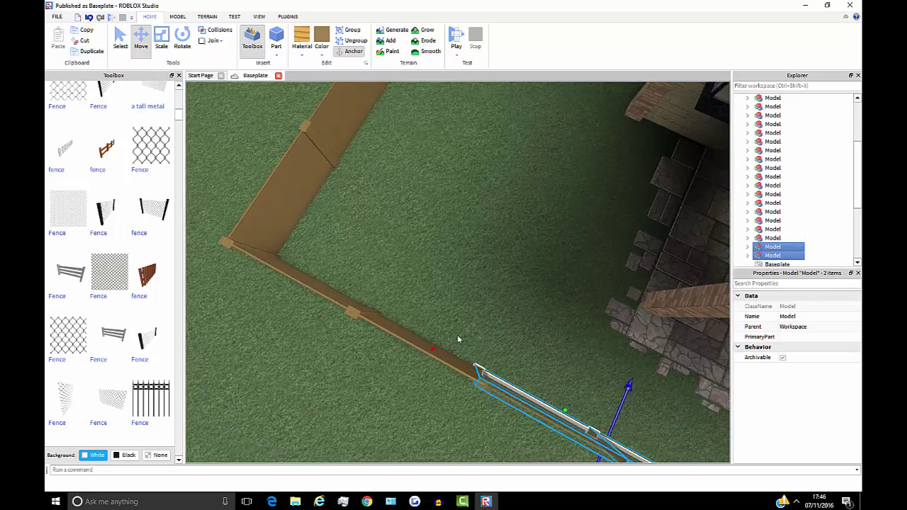
pyautogui.moveTo(476, 336); pyautogui.dragTo(451, 370, button='right')
# Ungroup the last section of the front row and delete its board, leaving only the end post
pyautogui.click(403, 351)
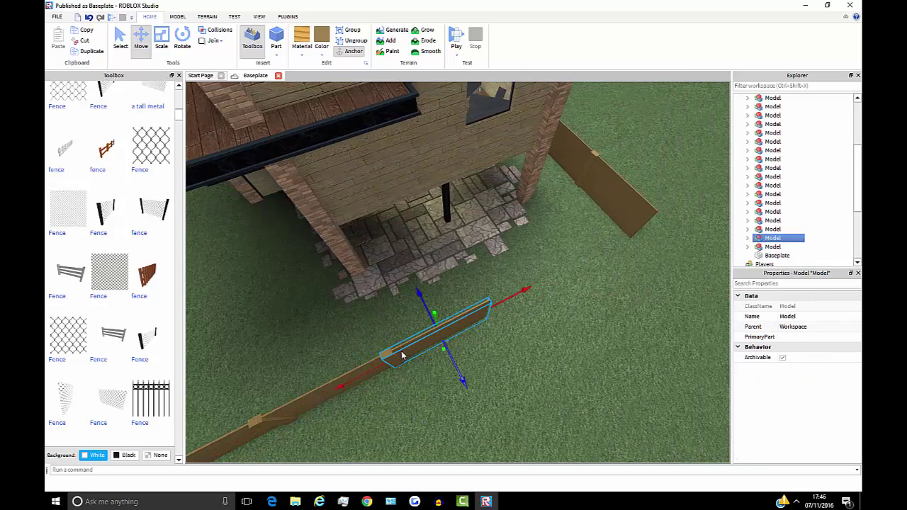
pyautogui.hotkey('ctrl', 'u')
pyautogui.click(495, 363)
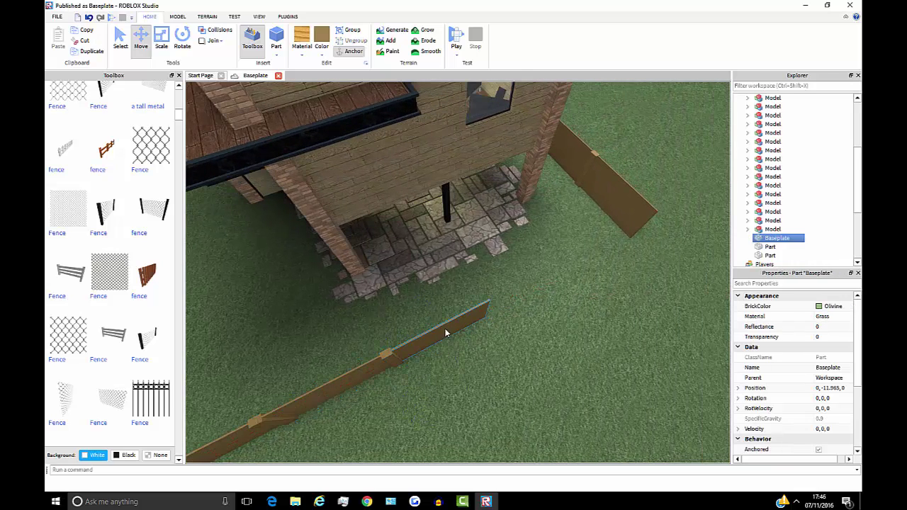
pyautogui.click(446, 330)
pyautogui.press('Delete')
# Duplicate the three front sections together with the end post and slide the copies along to close the row up to the opposite corner
pyautogui.click(389, 352)
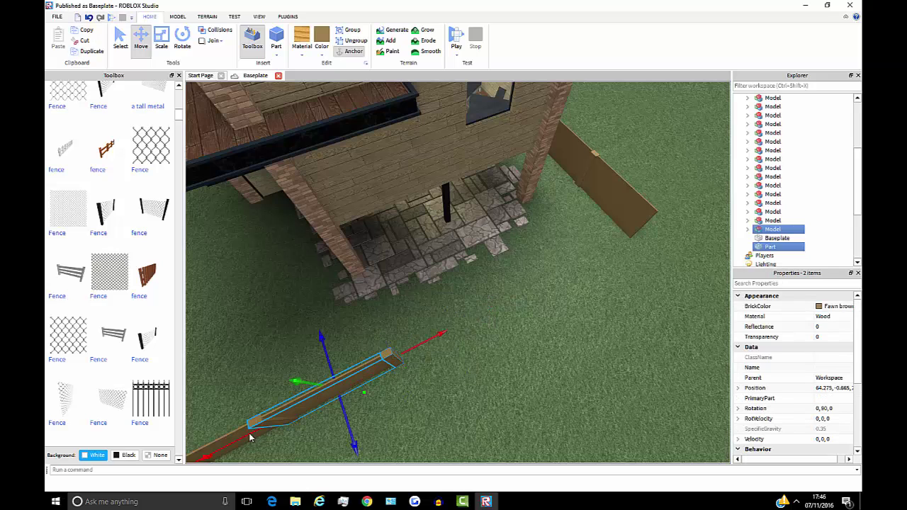
pyautogui.moveTo(238, 438); pyautogui.dragTo(440, 301, button='right')
pyautogui.keyDown('ctrl'); pyautogui.click(439, 303); pyautogui.keyUp('ctrl')
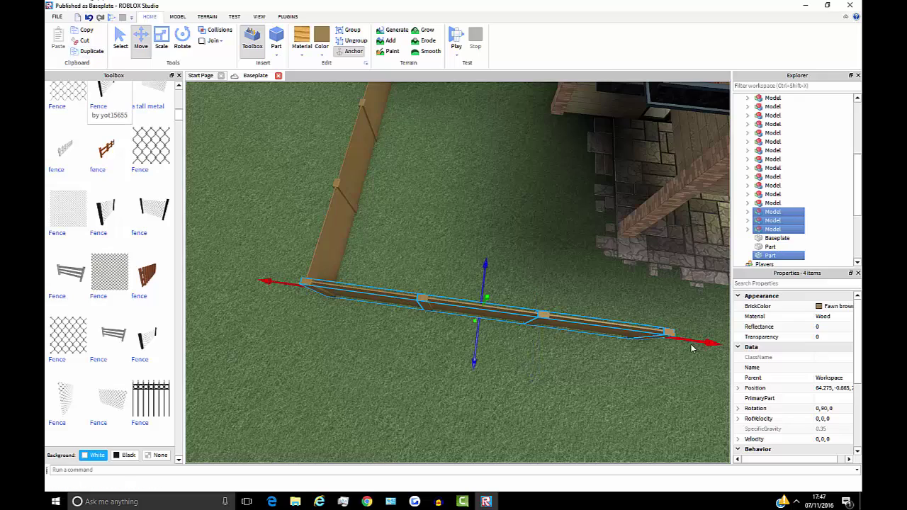
pyautogui.moveTo(712, 346); pyautogui.dragTo(694, 351)
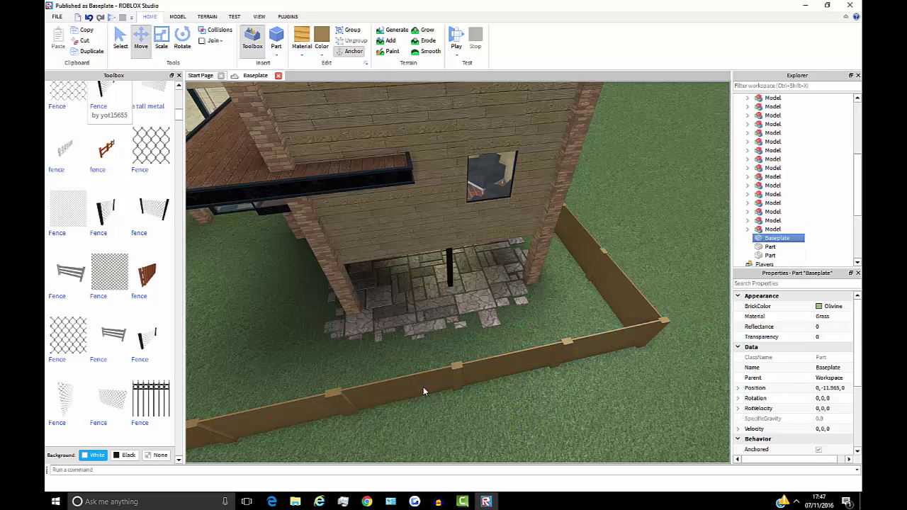
# Delete the two fence sections in front of the patio to leave an opening in the front row
pyautogui.scroll(-8, 533, 266)
pyautogui.moveTo(533, 256)
pyautogui.mouseDown(button='right')
pyautogui.moveTo(533, 267)
pyautogui.moveTo(540, 260)
pyautogui.mouseUp(button='right')
pyautogui.scroll(8, 533, 266)
pyautogui.scroll(-8, 533, 264)
pyautogui.scroll(8, 533, 264)
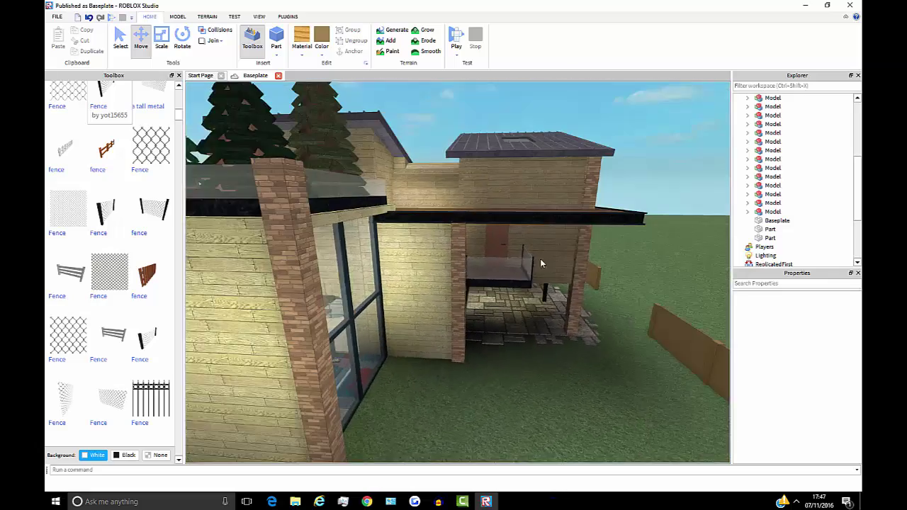
# Inspect the opening in the front fence and the area around the patio from ground level
pyautogui.scroll(4, 708, 299)
pyautogui.scroll(5, 648, 219)
pyautogui.scroll(6, 663, 215)
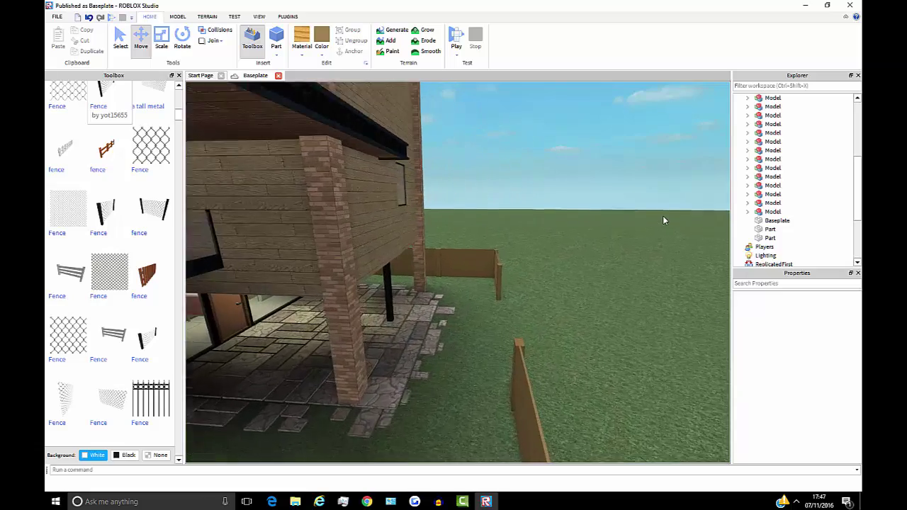
pyautogui.moveTo(627, 223)
pyautogui.mouseDown(button='right')
pyautogui.moveTo(614, 223)
pyautogui.moveTo(626, 223)
pyautogui.moveTo(619, 224)
pyautogui.moveTo(629, 234)
pyautogui.mouseUp(button='right')
pyautogui.press('w')
pyautogui.press('w')
pyautogui.press('w')
pyautogui.press('w')
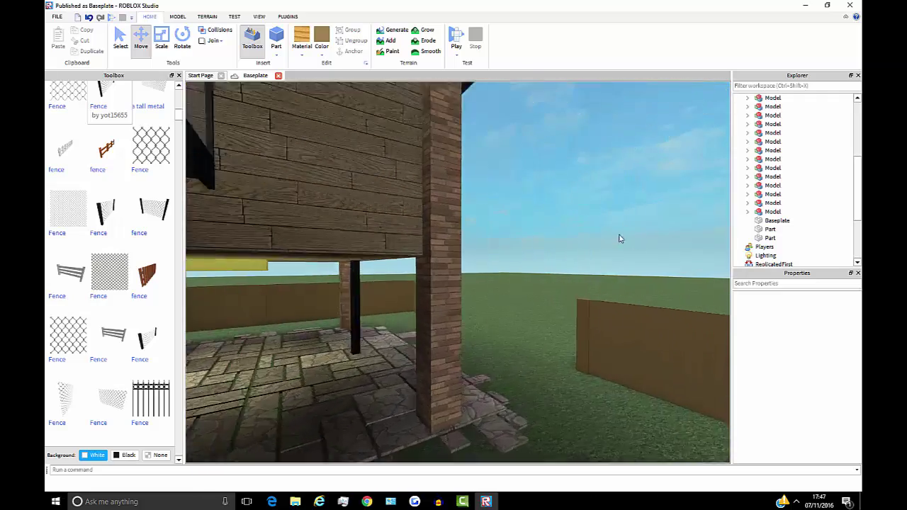
pyautogui.moveTo(477, 234)
pyautogui.mouseDown(button='right')
pyautogui.moveTo(483, 258)
pyautogui.moveTo(486, 236)
pyautogui.mouseUp(button='right')
pyautogui.press('s')
pyautogui.press('w')
pyautogui.press('s')
# Select the grass baseplate and lock it
pyautogui.click(577, 363)
pyautogui.press('a')
pyautogui.moveTo(594, 354); pyautogui.dragTo(566, 289, button='right')
pyautogui.click(566, 291)
pyautogui.click(566, 294)
pyautogui.scroll(-5, 831, 429)
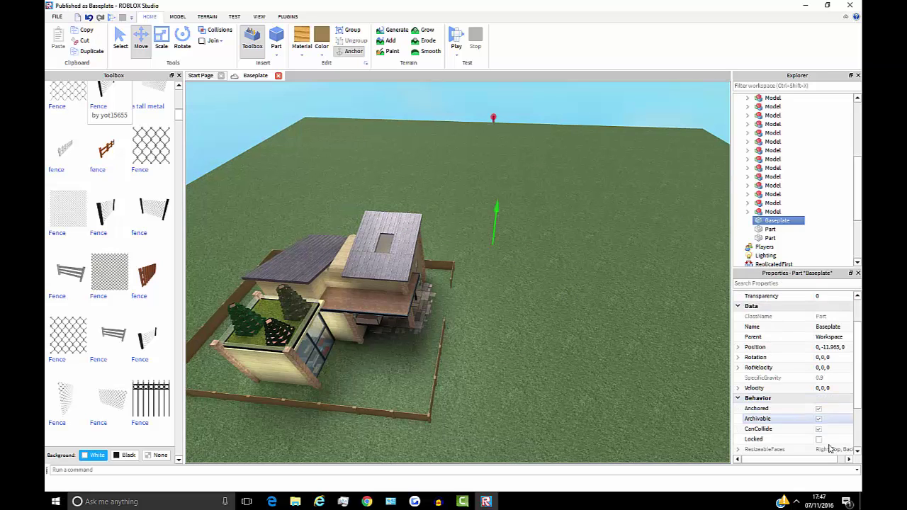
pyautogui.click(819, 419)
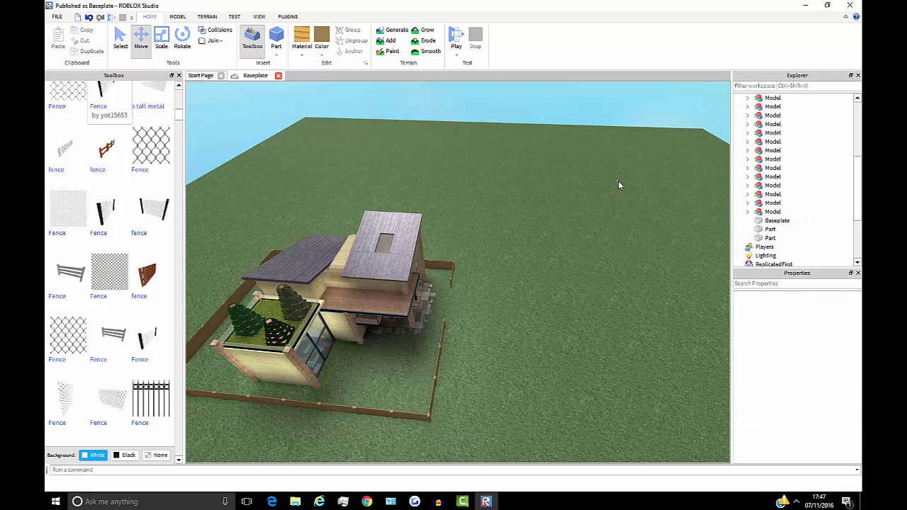
# Insert the RTX-Nervudo car model from a Cars search and position it on the grass outside the fence opening
pyautogui.scroll(-3, 455, 226)
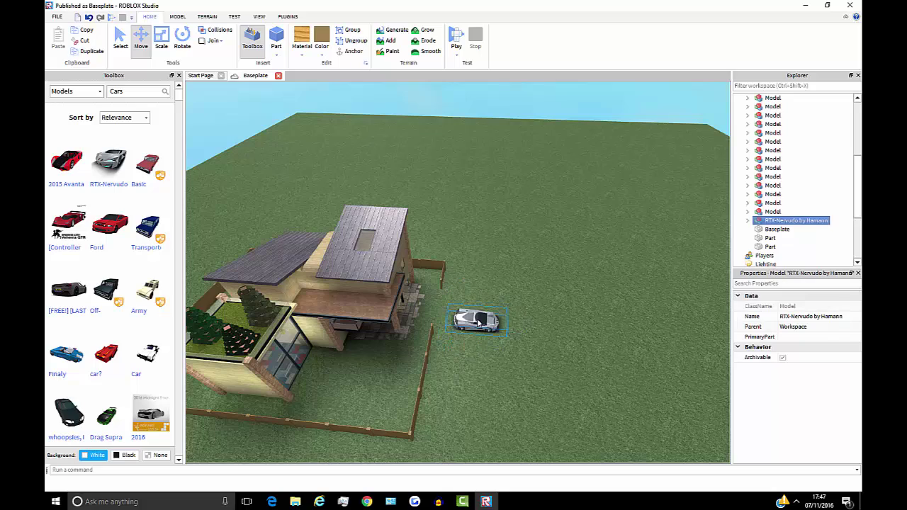
pyautogui.scroll(10, 478, 323)
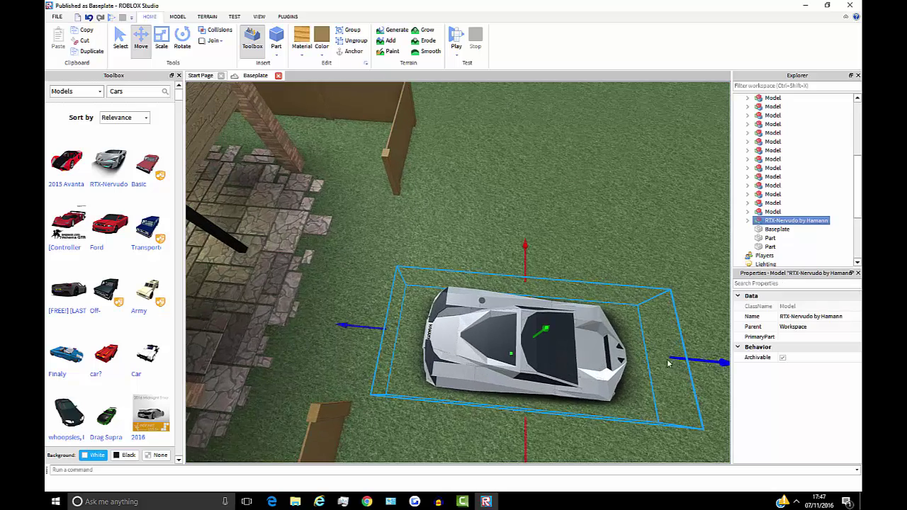
pyautogui.moveTo(669, 363); pyautogui.dragTo(611, 356)
pyautogui.click(580, 240)
pyautogui.moveTo(577, 241); pyautogui.dragTo(375, 326, button='right')
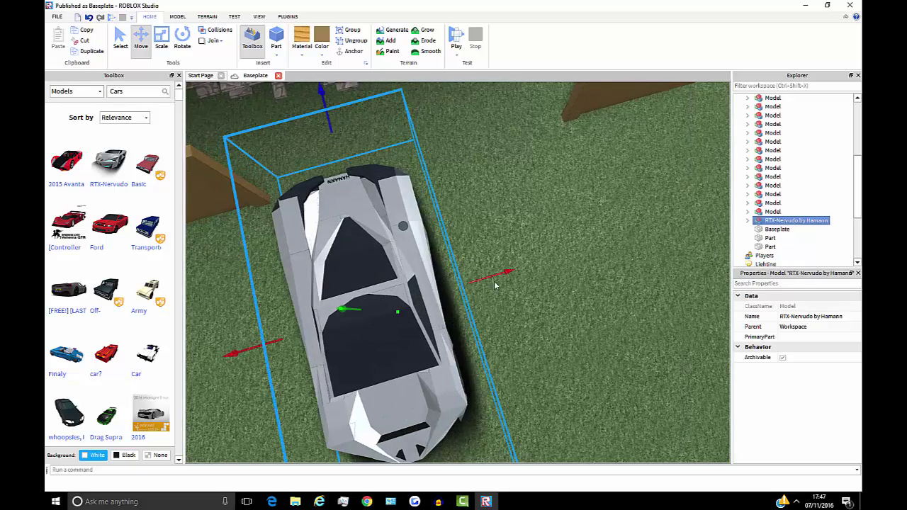
pyautogui.moveTo(497, 278); pyautogui.dragTo(558, 266)
# Select the car and turn it to stand parallel to the fence in front of the opening
pyautogui.click(589, 215)
pyautogui.moveTo(589, 215); pyautogui.dragTo(461, 263, button='right')
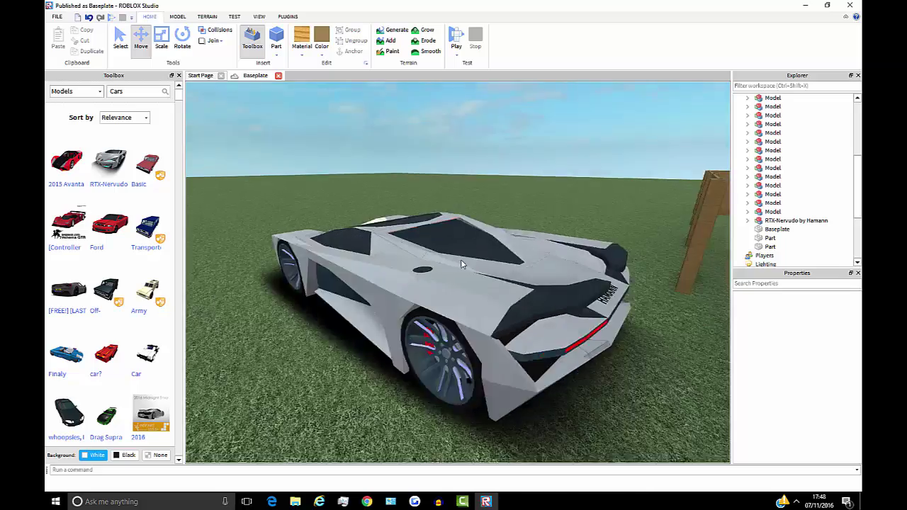
pyautogui.scroll(-5, 461, 259)
pyautogui.click(417, 273)
pyautogui.scroll(2, 418, 269)
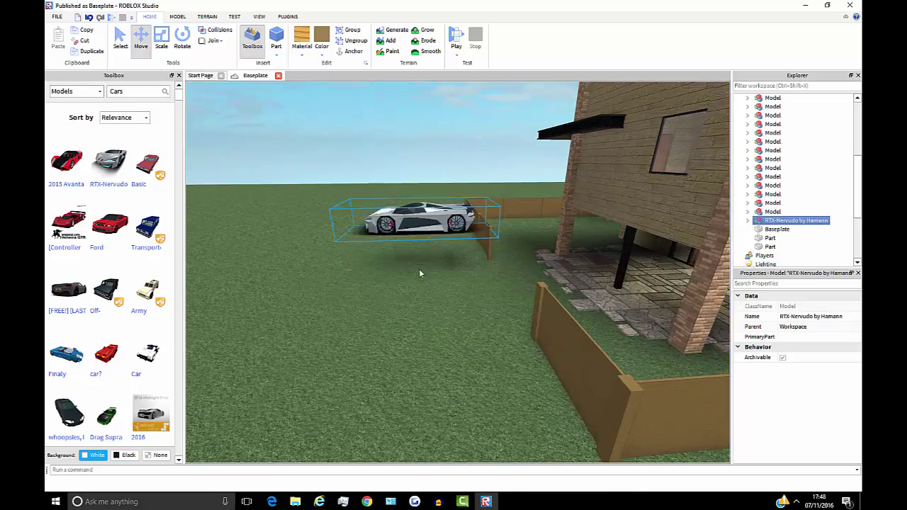
pyautogui.click(454, 389)
pyautogui.press('w')
pyautogui.moveTo(454, 389); pyautogui.dragTo(360, 247, button='right')
pyautogui.press('a')
pyautogui.press('s')
pyautogui.click(359, 251)
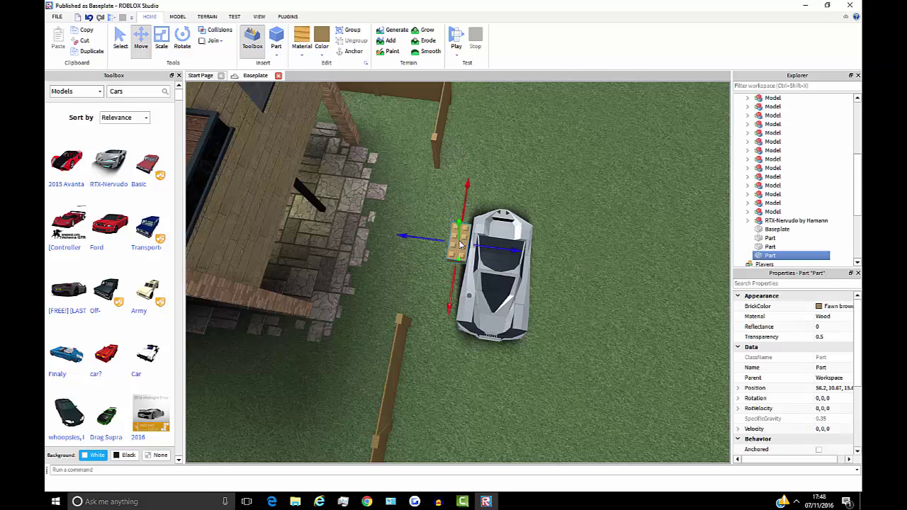
# Anchor the new wood part at the patio's edge and scale it into a driveway slab through the fence opening
pyautogui.scroll(-2, 859, 408)
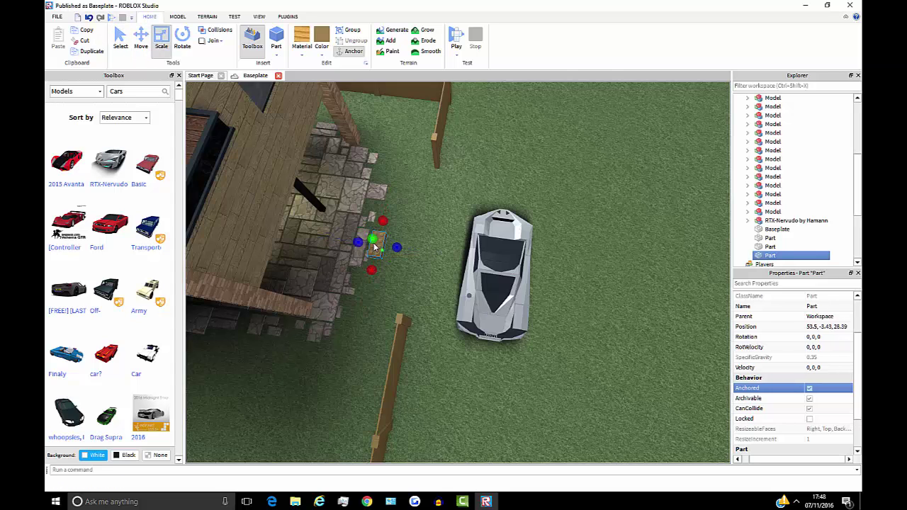
pyautogui.moveTo(399, 250); pyautogui.dragTo(537, 294)
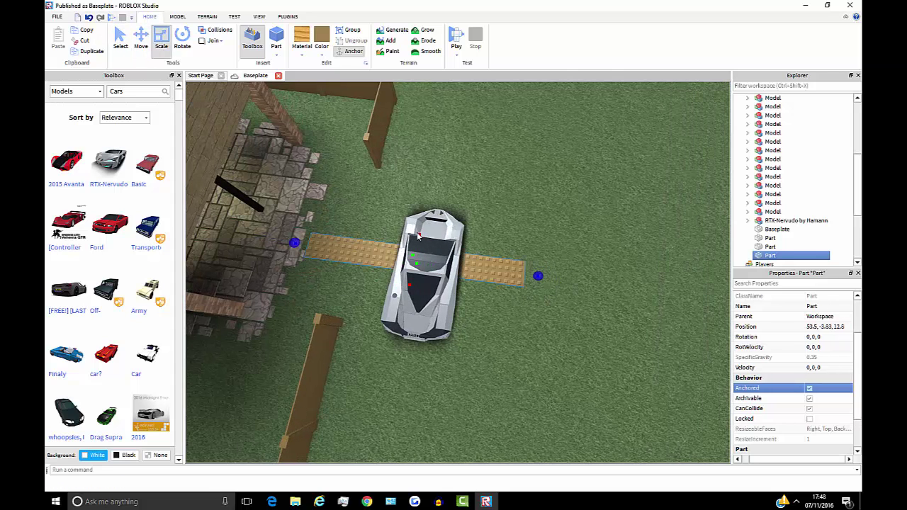
pyautogui.moveTo(409, 286); pyautogui.dragTo(384, 331)
pyautogui.moveTo(300, 231); pyautogui.dragTo(267, 225)
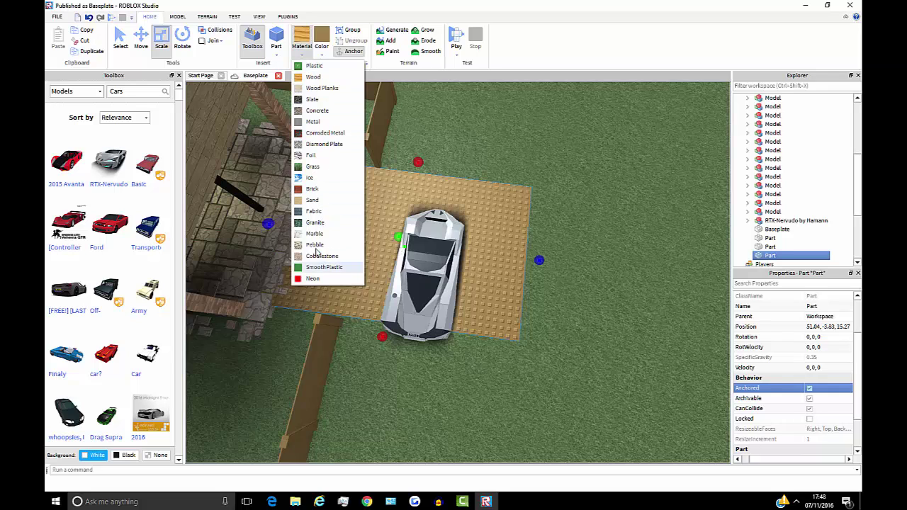
# Give the driveway slab the Pebble material and a grey colour
pyautogui.click(344, 145)
pyautogui.click(323, 54)
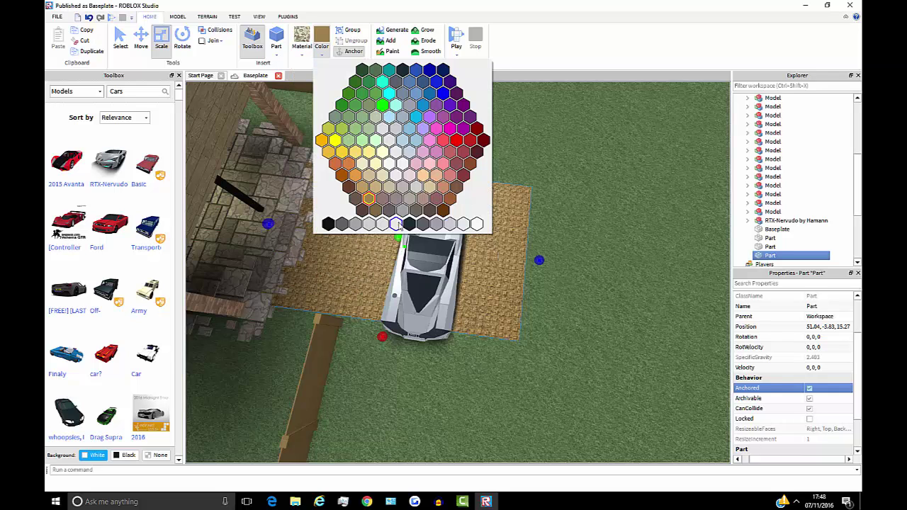
pyautogui.click(396, 224)
pyautogui.click(323, 54)
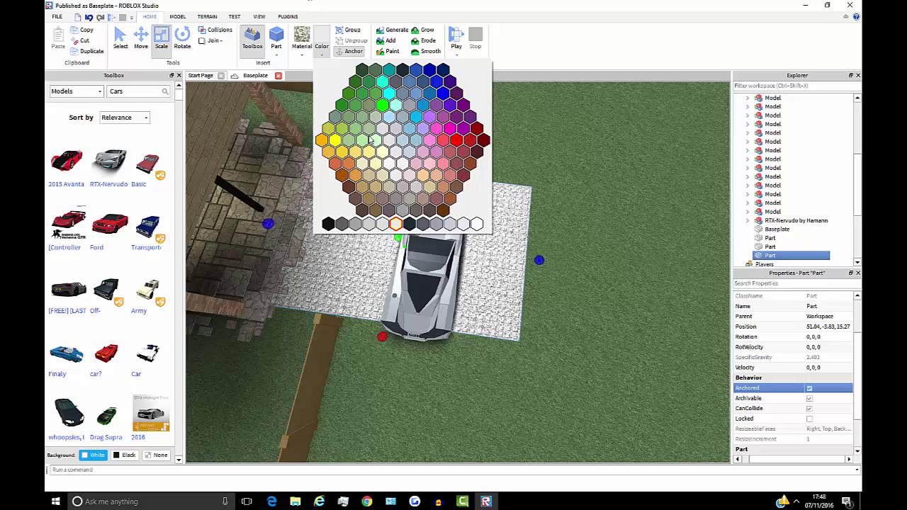
pyautogui.click(380, 225)
pyautogui.click(324, 56)
pyautogui.click(368, 225)
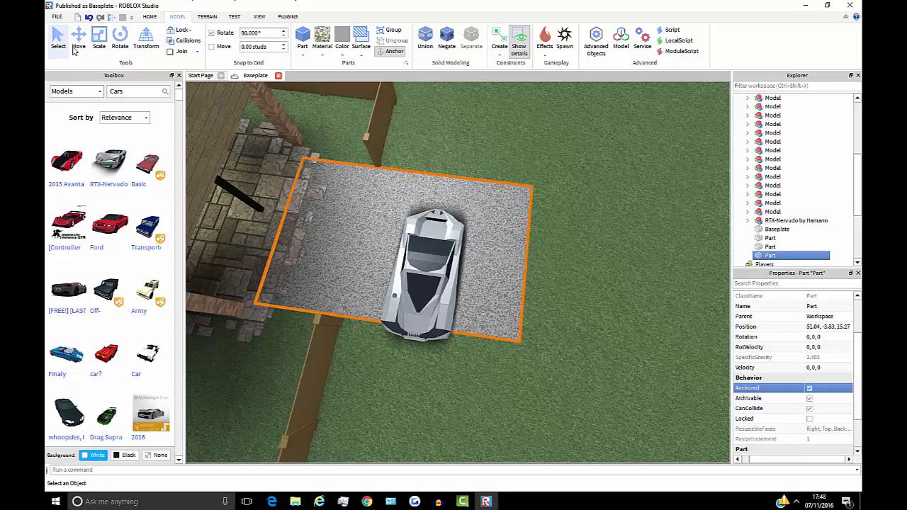
# Move the car onto the middle of the driveway and turn it by 90 degrees to line up with the slab
pyautogui.press('r')
pyautogui.moveTo(431, 236); pyautogui.dragTo(397, 258)
pyautogui.press('r')
pyautogui.moveTo(582, 255); pyautogui.dragTo(579, 224, button='right')
pyautogui.scroll(-5, 579, 225)
pyautogui.click(579, 225)
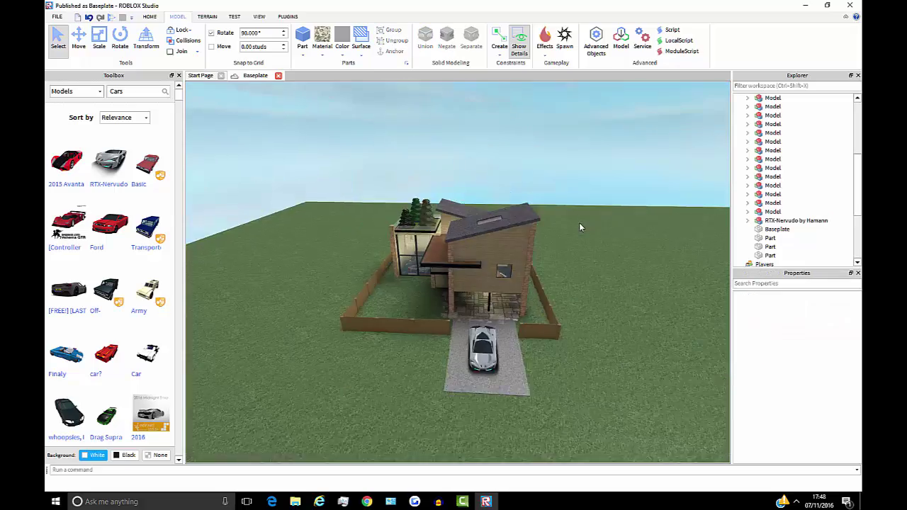
# Examine the house, fence, driveway and car from the front, the sides and the back
pyautogui.scroll(-4, 581, 245)
pyautogui.press('d')
pyautogui.scroll(9, 542, 237)
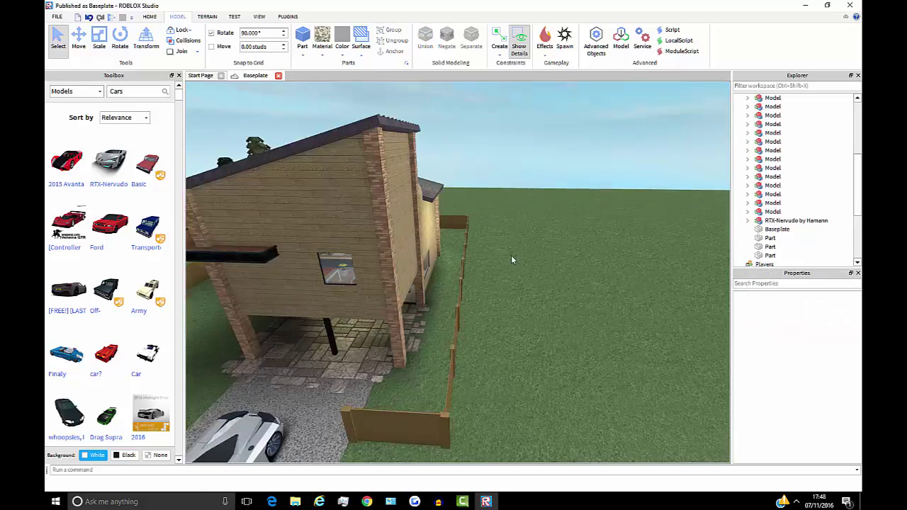
pyautogui.press('d')
pyautogui.moveTo(480, 252); pyautogui.dragTo(482, 251, button='right')
pyautogui.scroll(4, 459, 338)
pyautogui.moveTo(459, 338); pyautogui.dragTo(439, 229, button='right')
pyautogui.press('a')
pyautogui.moveTo(486, 213); pyautogui.dragTo(499, 215, button='right')
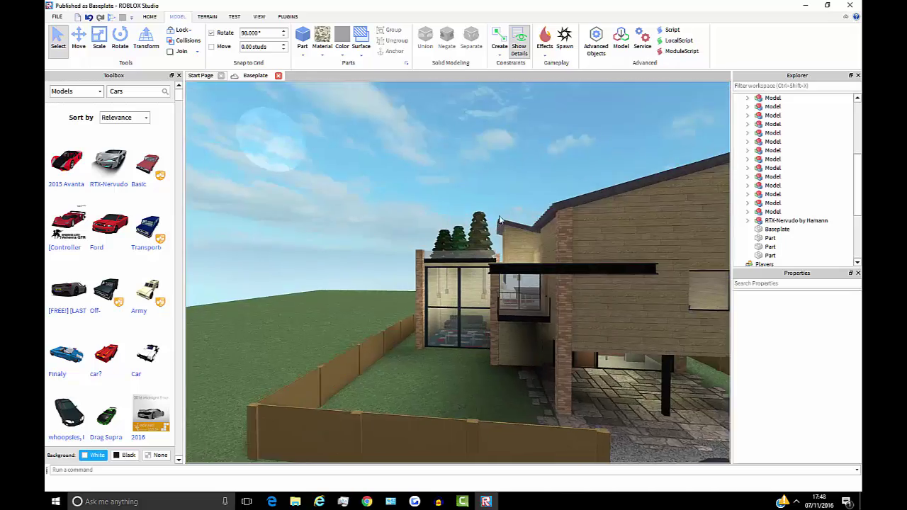
pyautogui.scroll(-8, 499, 219)
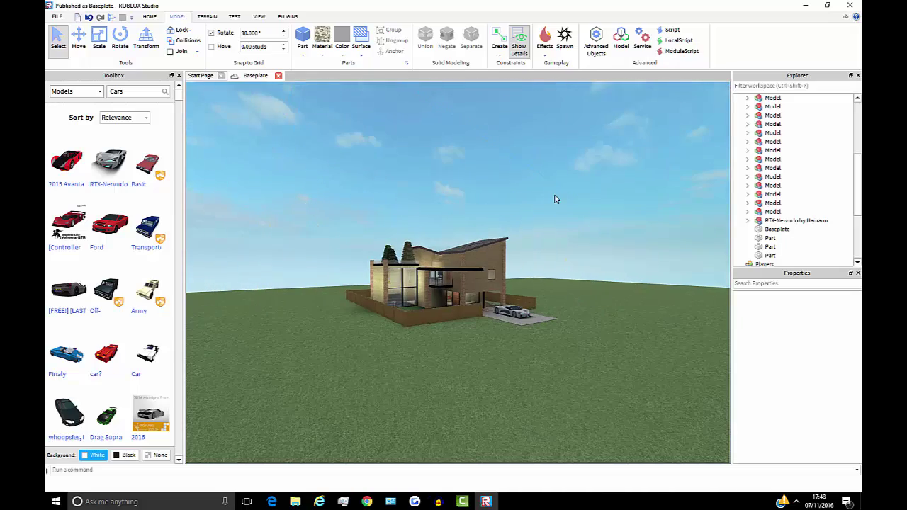
pyautogui.scroll(10, 534, 161)
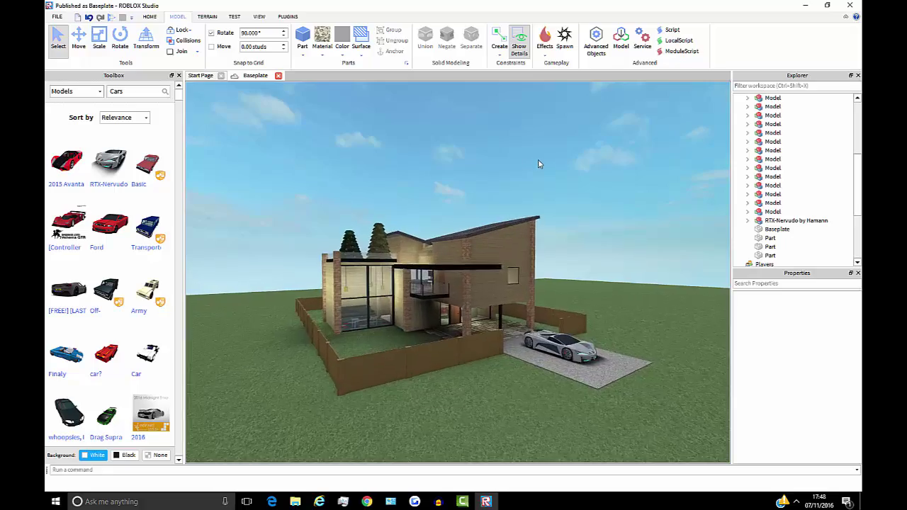
pyautogui.press('a')
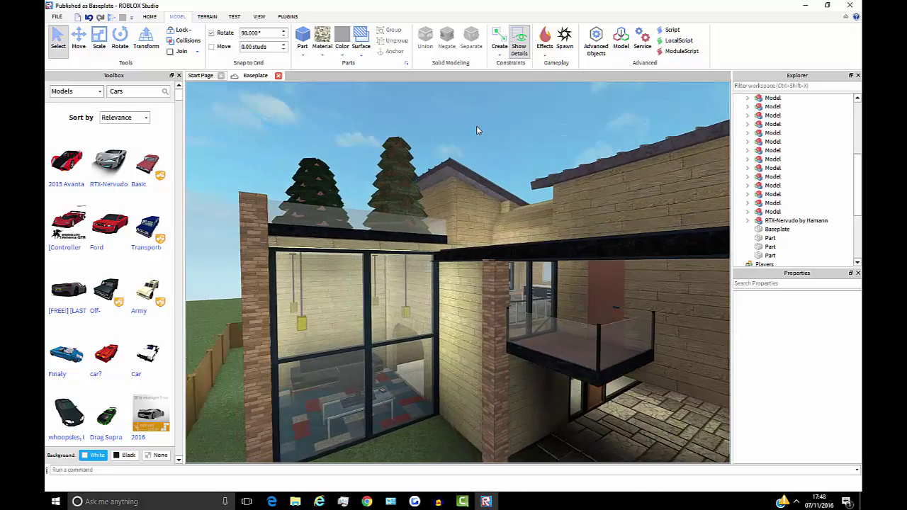
pyautogui.press('w')
pyautogui.press('a')
pyautogui.moveTo(300, 178); pyautogui.dragTo(353, 194, button='right')
pyautogui.scroll(-6, 466, 218)
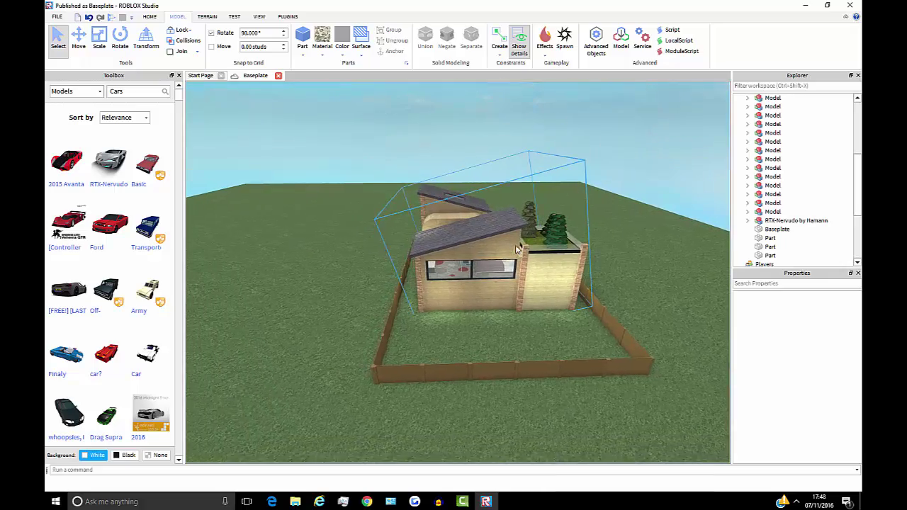
# Examine the house's roofs and outer walls up close, and the whole plot from above and from the driveway side
pyautogui.press('a')
pyautogui.press('w')
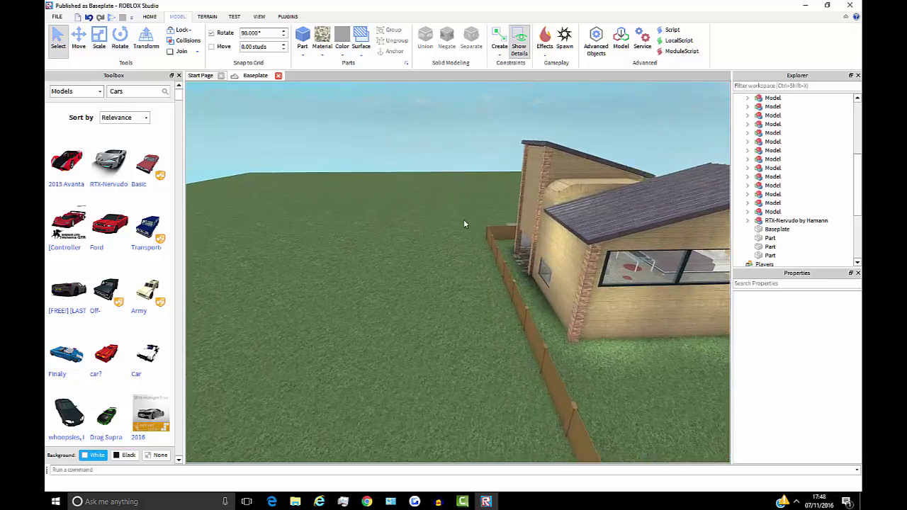
pyautogui.scroll(-5, 464, 221)
pyautogui.moveTo(465, 220); pyautogui.dragTo(481, 140, button='right')
pyautogui.scroll(5, 470, 233)
pyautogui.scroll(-5, 526, 223)
pyautogui.press('a')
pyautogui.scroll(5, 542, 219)
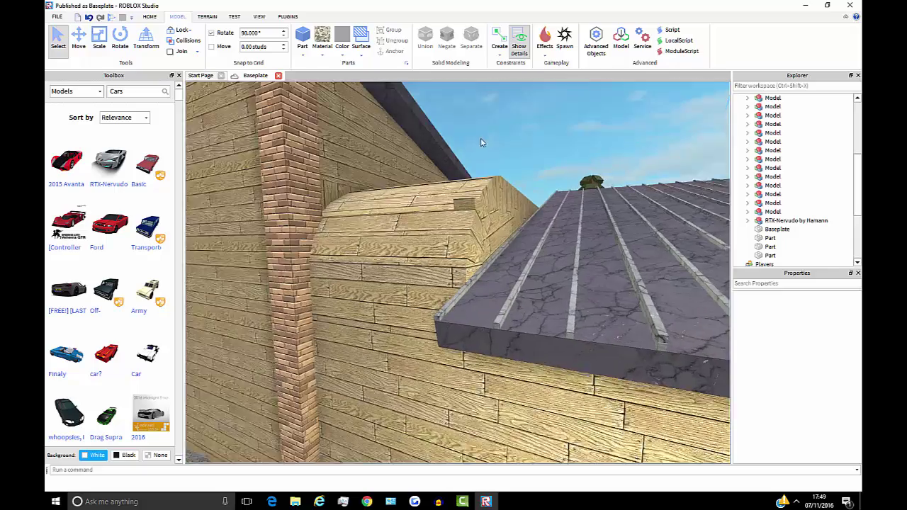
pyautogui.press('d')
pyautogui.press('a')
pyautogui.scroll(-5, 481, 141)
pyautogui.press('s')
pyautogui.press('a')
pyautogui.press('w')
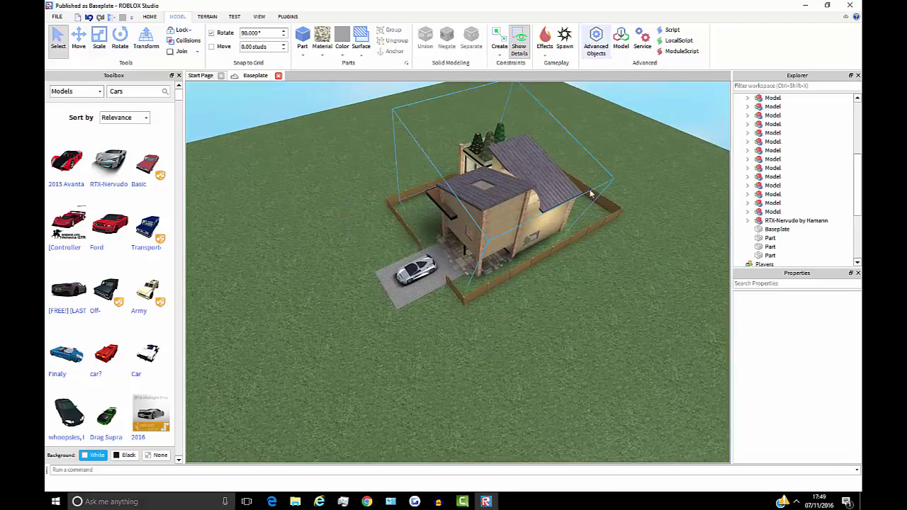
pyautogui.scroll(4, 413, 278)
pyautogui.scroll(-5, 413, 277)
pyautogui.moveTo(502, 218); pyautogui.dragTo(504, 168, button='right')
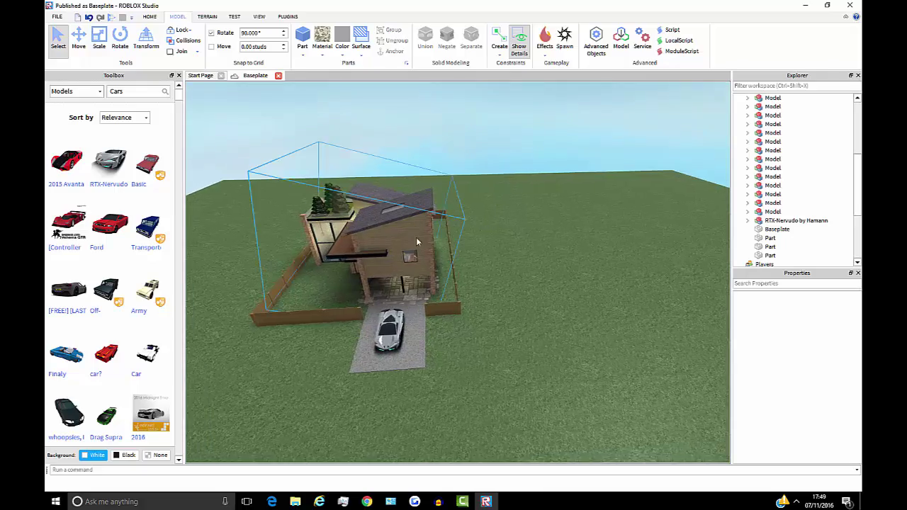
pyautogui.scroll(8, 505, 168)
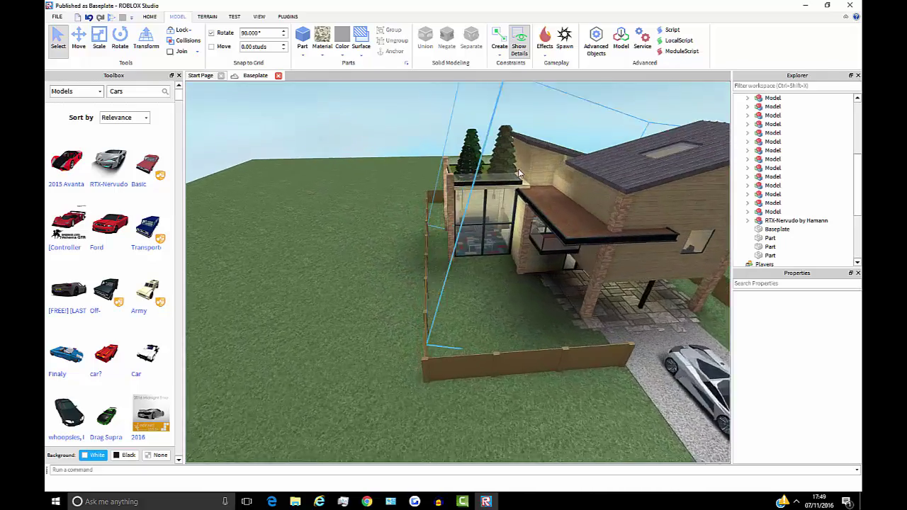
# Examine the fence panels along the front lawn and beside the glazed end of the house
pyautogui.press('a')
pyautogui.press('w')
pyautogui.moveTo(534, 165); pyautogui.dragTo(502, 160, button='right')
pyautogui.press('a')
pyautogui.press('w')
pyautogui.press('a')
pyautogui.press('a')
pyautogui.press('a')
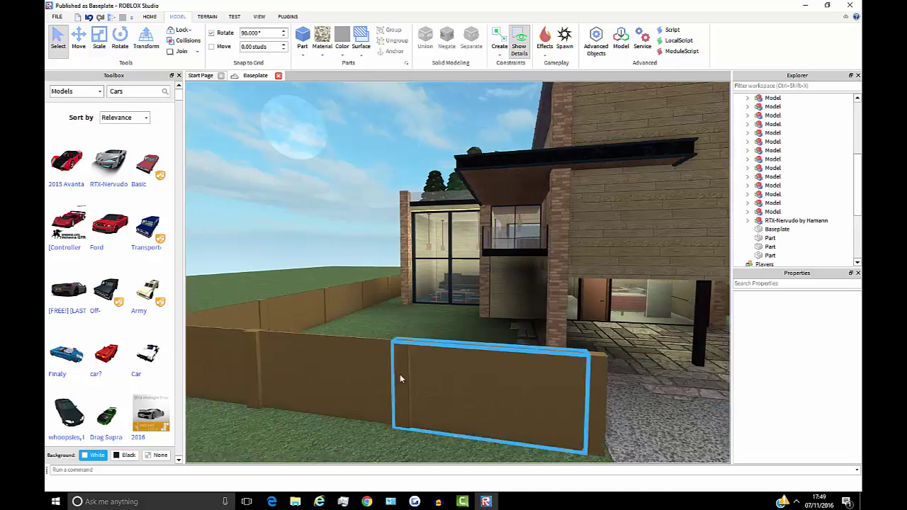
pyautogui.press('a')
pyautogui.press('w')
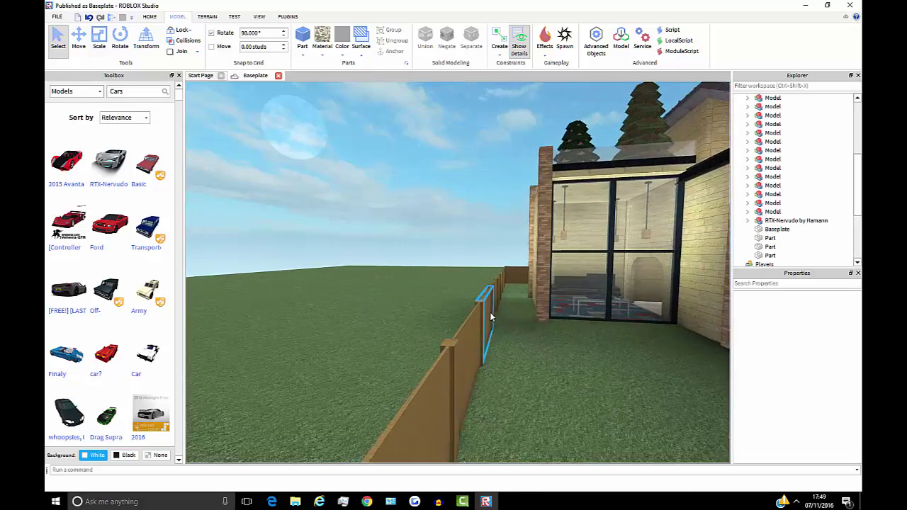
pyautogui.press('a')
pyautogui.moveTo(506, 312); pyautogui.dragTo(504, 313, button='right')
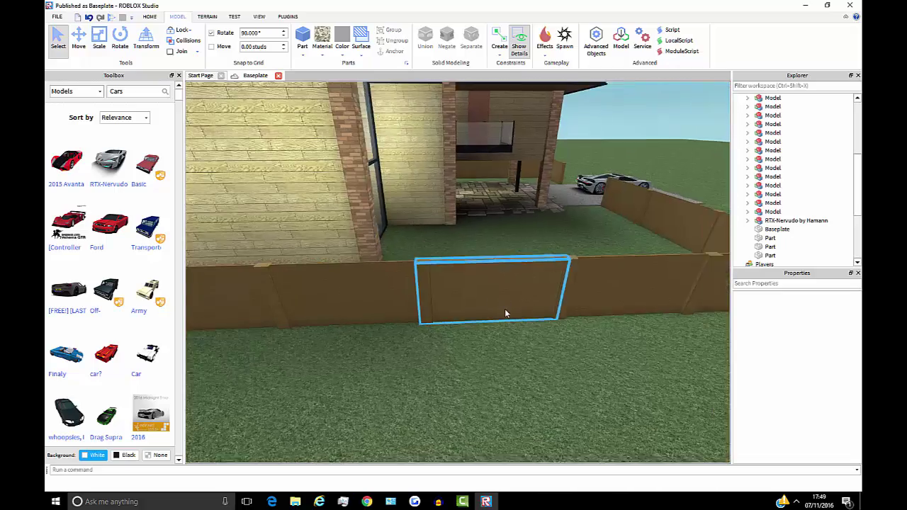
# Follow the fence around the back and far side of the house to the corner beside the driveway
pyautogui.moveTo(451, 295); pyautogui.dragTo(434, 278, button='right')
pyautogui.press('s')
pyautogui.press('a')
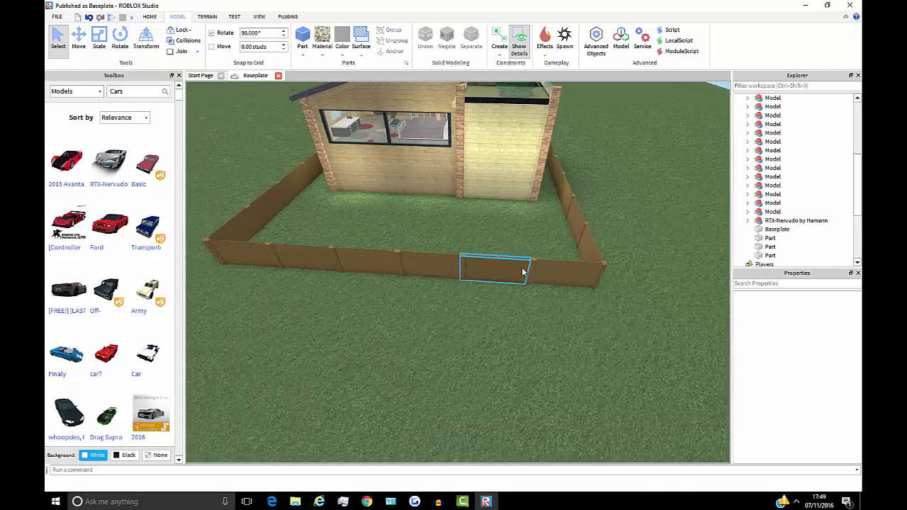
pyautogui.moveTo(486, 263); pyautogui.dragTo(332, 360, button='right')
pyautogui.press('s')
pyautogui.press('a')
pyautogui.press('w')
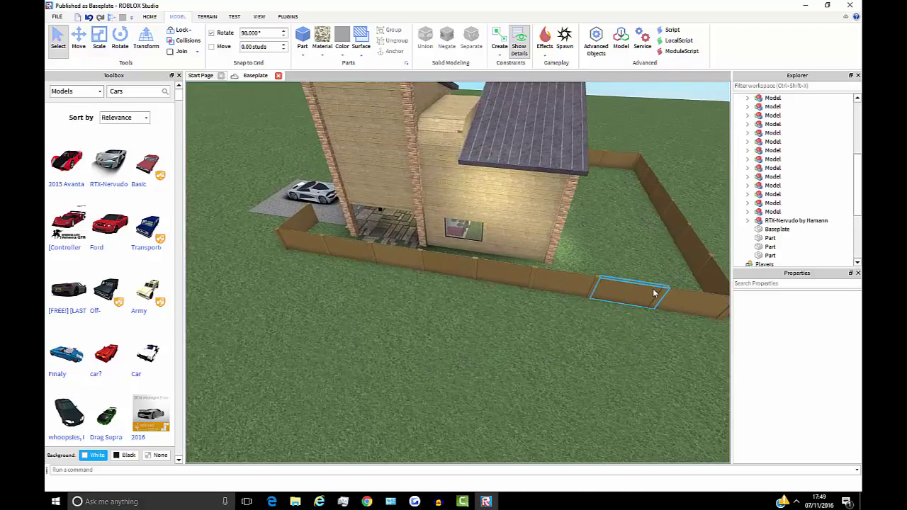
pyautogui.press('a')
pyautogui.press('w')
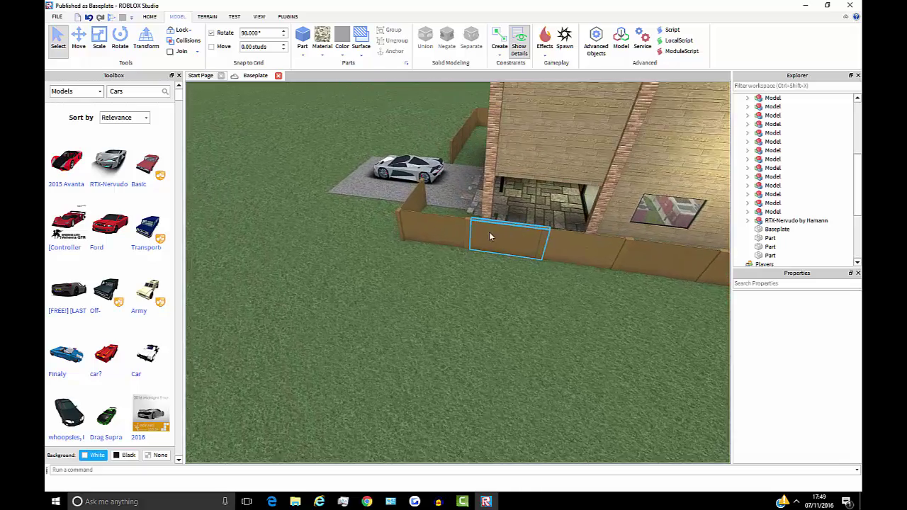
pyautogui.press('w')
pyautogui.moveTo(431, 215); pyautogui.dragTo(462, 272, button='right')
pyautogui.press('a')
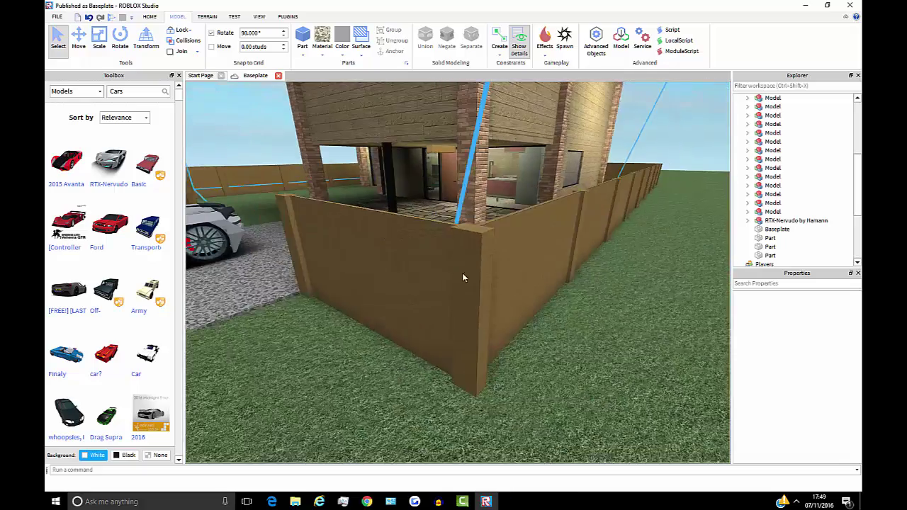
pyautogui.scroll(-8, 585, 272)
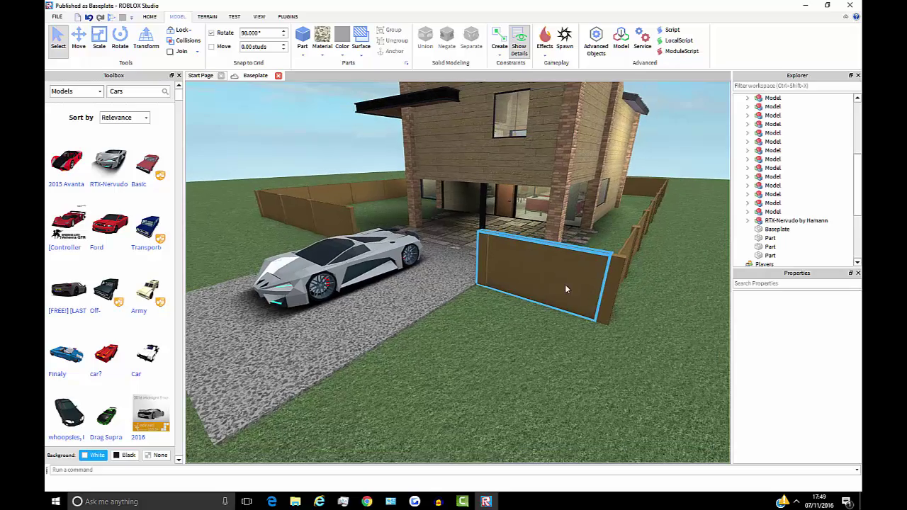
# Inspect the fence's corner post near the driveway up close, selecting the adjoining front panel with the Move tool and deselecting it
pyautogui.press('w')
pyautogui.moveTo(504, 344)
pyautogui.mouseDown(button='right')
pyautogui.moveTo(516, 359)
pyautogui.moveTo(518, 347)
pyautogui.mouseUp(button='right')
pyautogui.press('w')
pyautogui.scroll(-5, 518, 346)
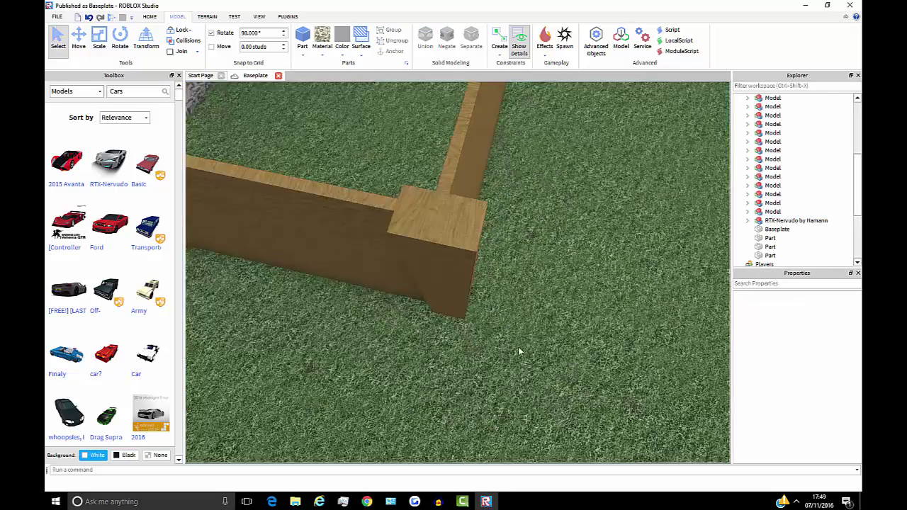
pyautogui.moveTo(547, 230); pyautogui.dragTo(522, 248, button='right')
pyautogui.press('a')
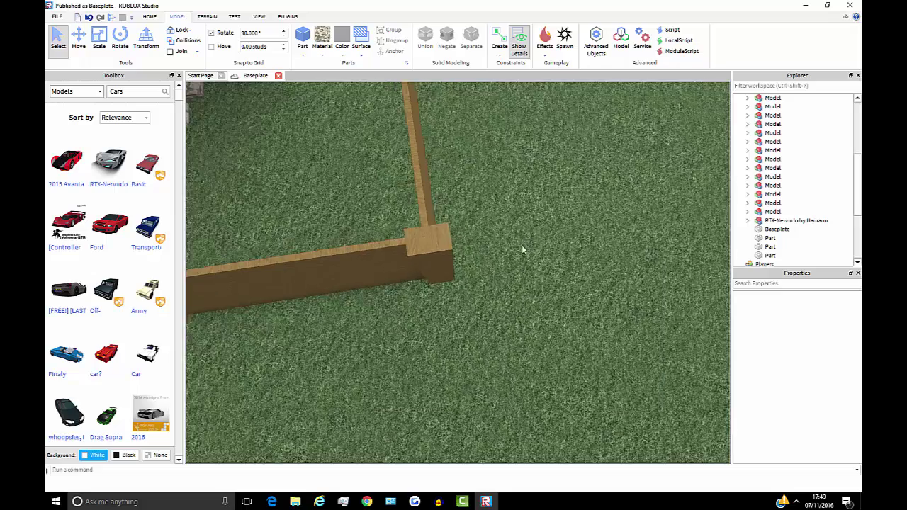
pyautogui.click(416, 264)
pyautogui.click(415, 260)
pyautogui.click(620, 250)
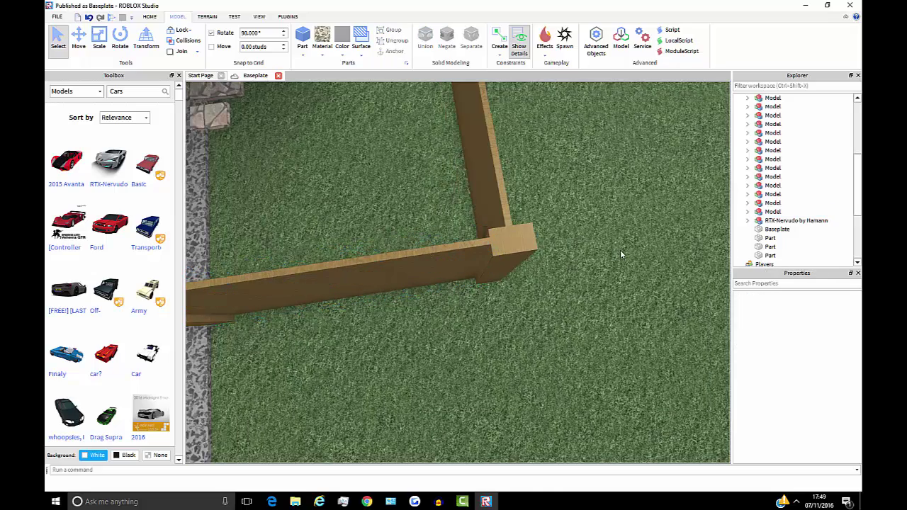
pyautogui.scroll(2, 617, 251)
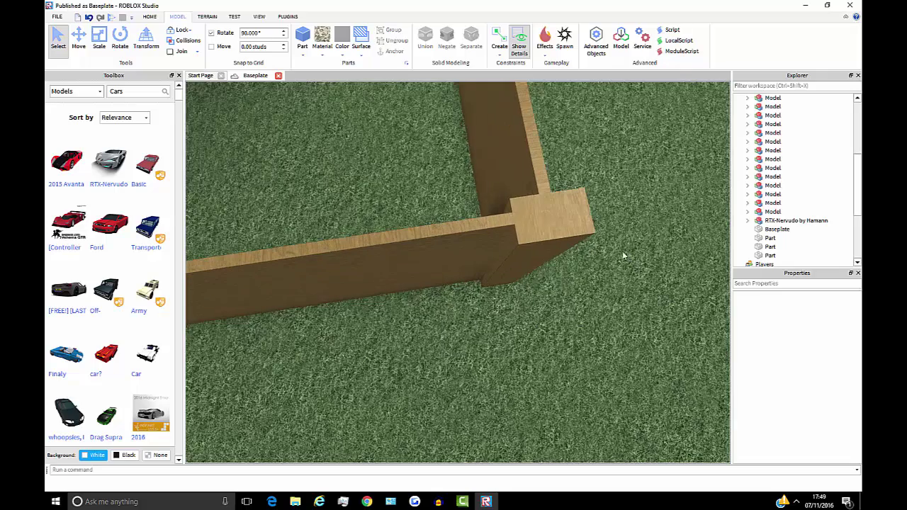
pyautogui.click(70, 49)
pyautogui.scroll(-2, 546, 245)
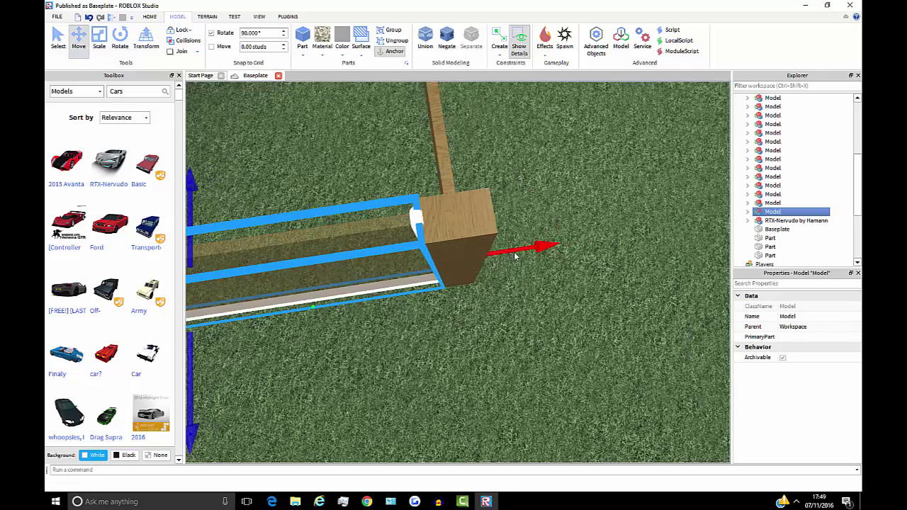
pyautogui.click(590, 205)
# Review the fence ends at the driveway, the patio and balcony, and the complete fenced plot from a distance
pyautogui.scroll(-5, 590, 212)
pyautogui.press('a')
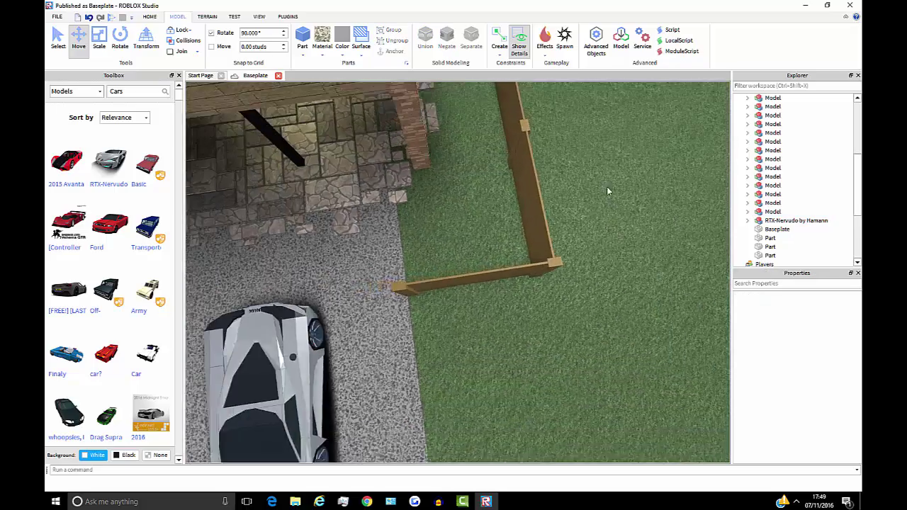
pyautogui.press('a')
pyautogui.scroll(3, 386, 303)
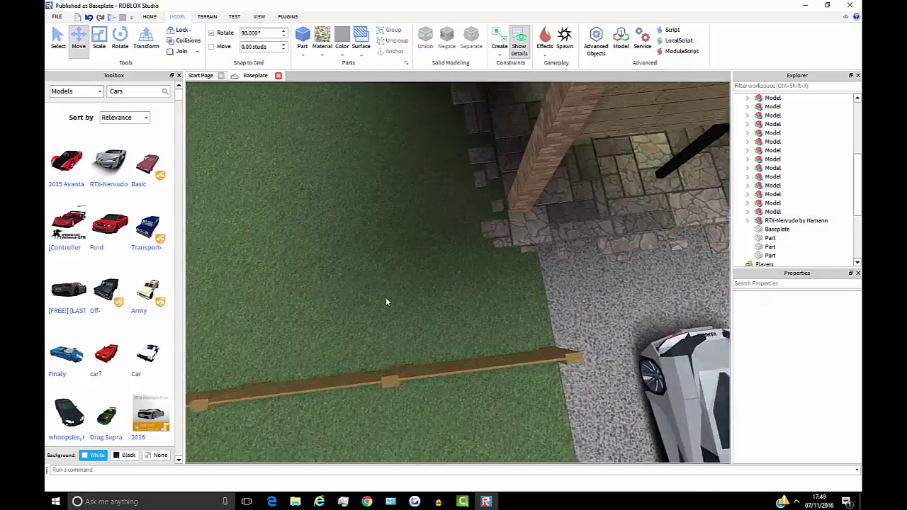
pyautogui.moveTo(386, 302); pyautogui.dragTo(387, 309, button='right')
pyautogui.press('w')
pyautogui.press('w')
pyautogui.scroll(-10, 385, 305)
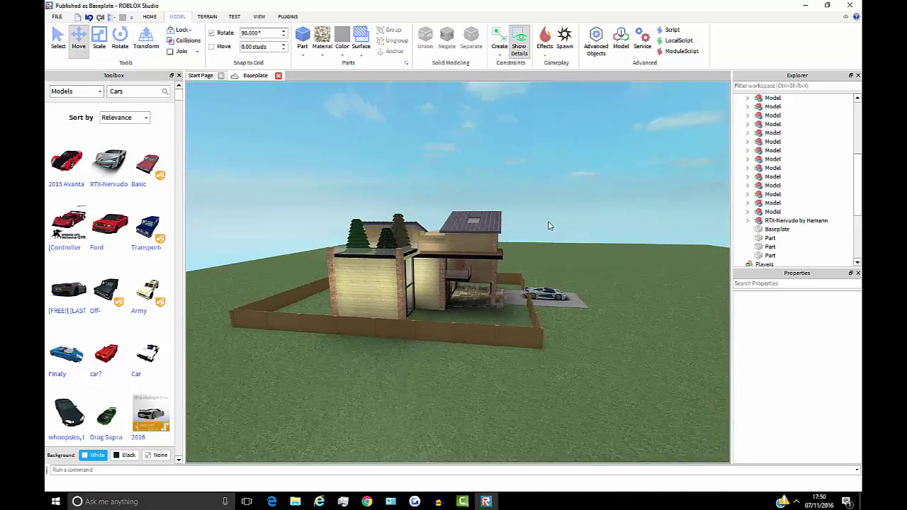
pyautogui.scroll(10, 548, 225)
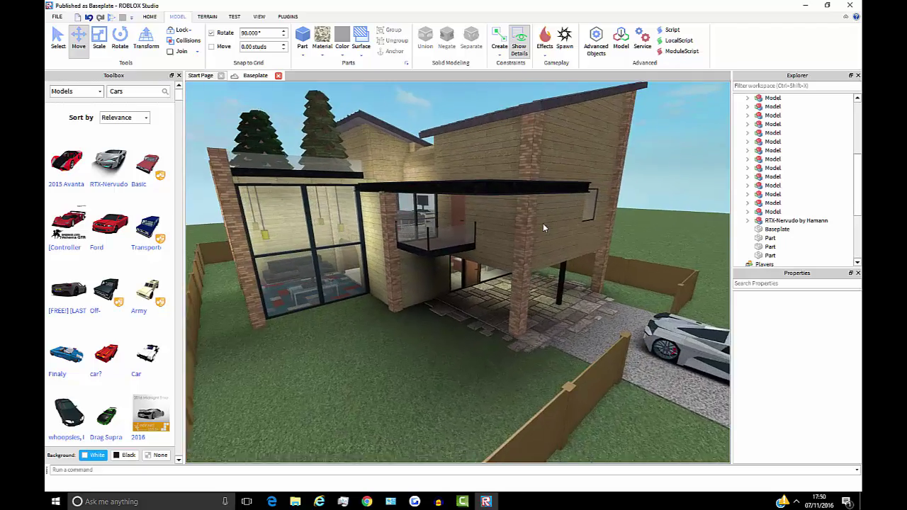
pyautogui.scroll(-3, 545, 226)
pyautogui.scroll(4, 616, 298)
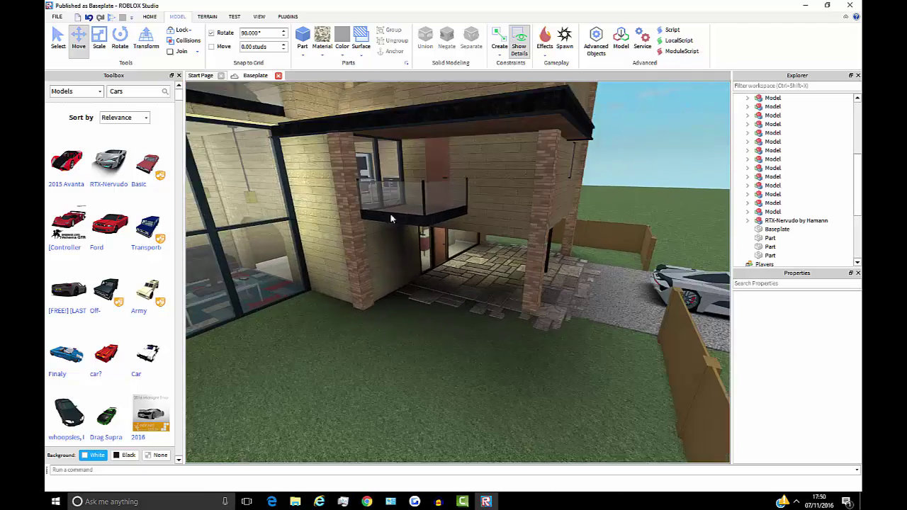
pyautogui.scroll(-8, 533, 267)
pyautogui.press('s')
pyautogui.press('a')
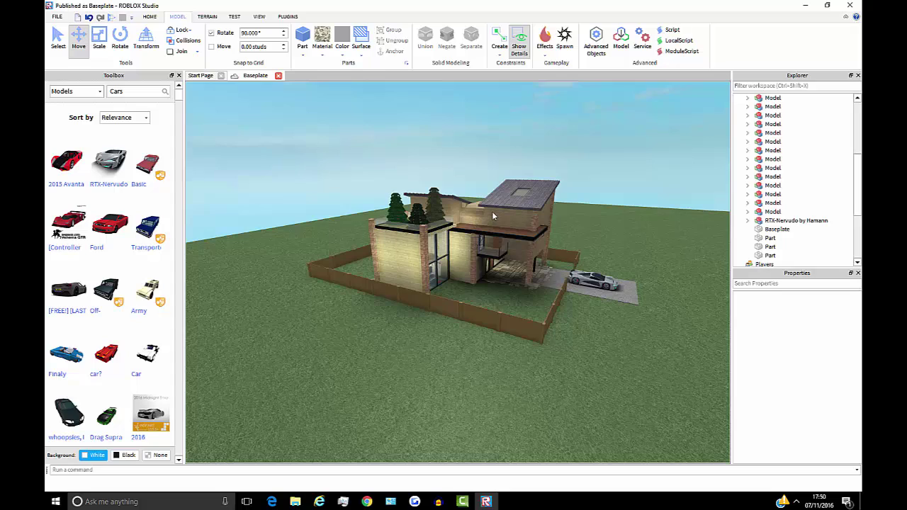